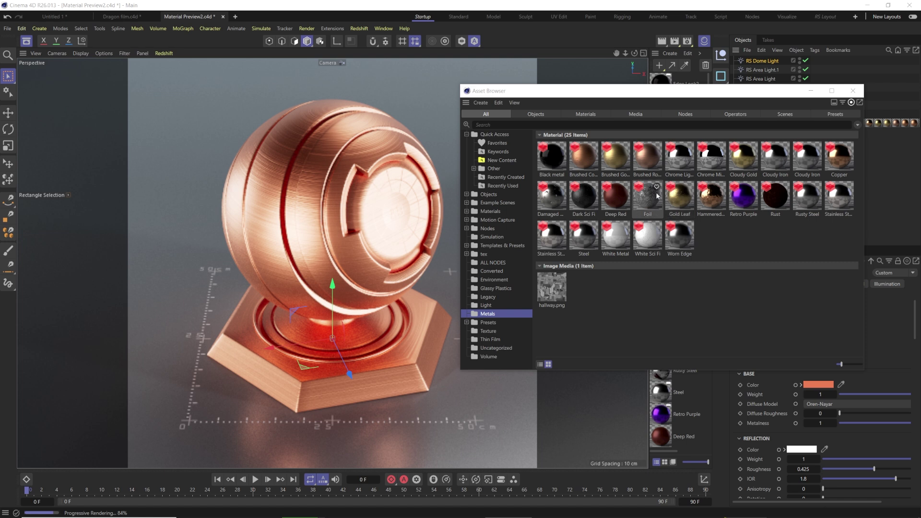
Apply the Metals materials Brushed Rose, Chrome Light, Hammered Copper, Steel and Worn Edge to the preview model one after another.
drag(655, 154, 357, 242)
mouse_move(680, 156)
mouse_down()
mouse_move(605, 201)
mouse_move(328, 237)
mouse_up()
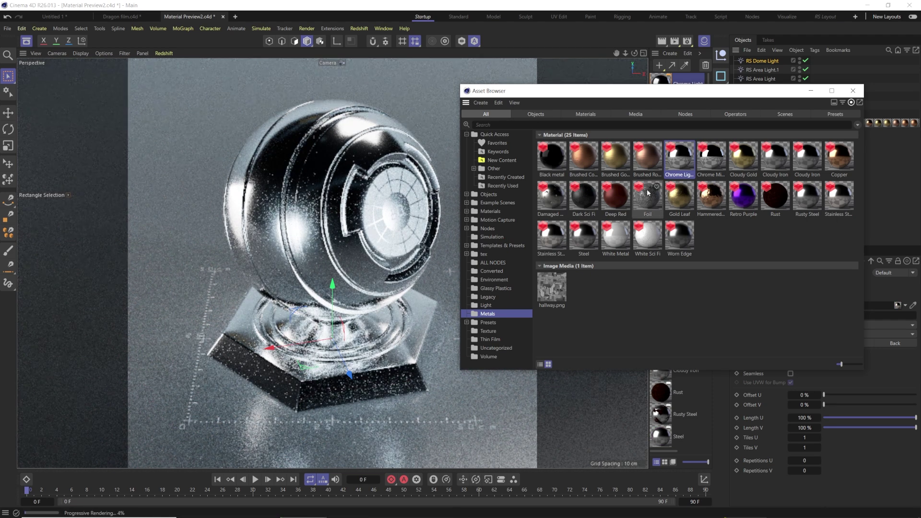
drag(711, 197, 295, 214)
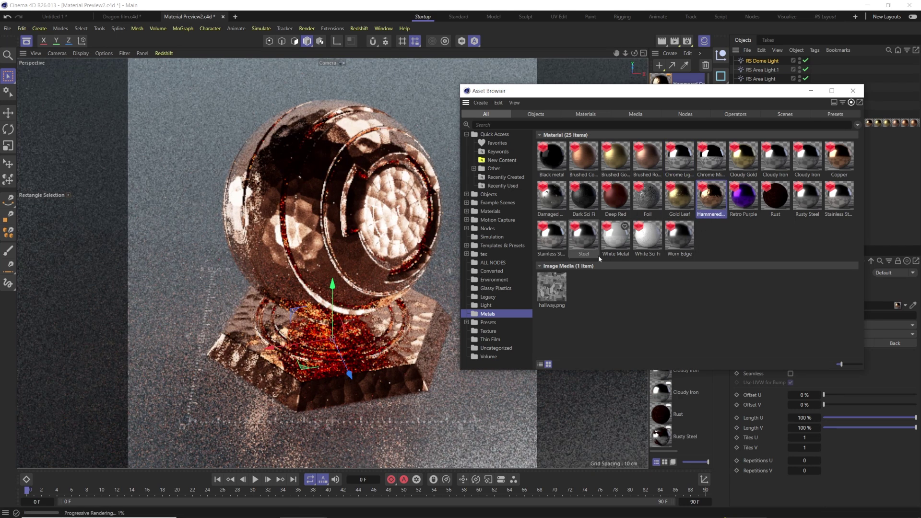
double_click(585, 235)
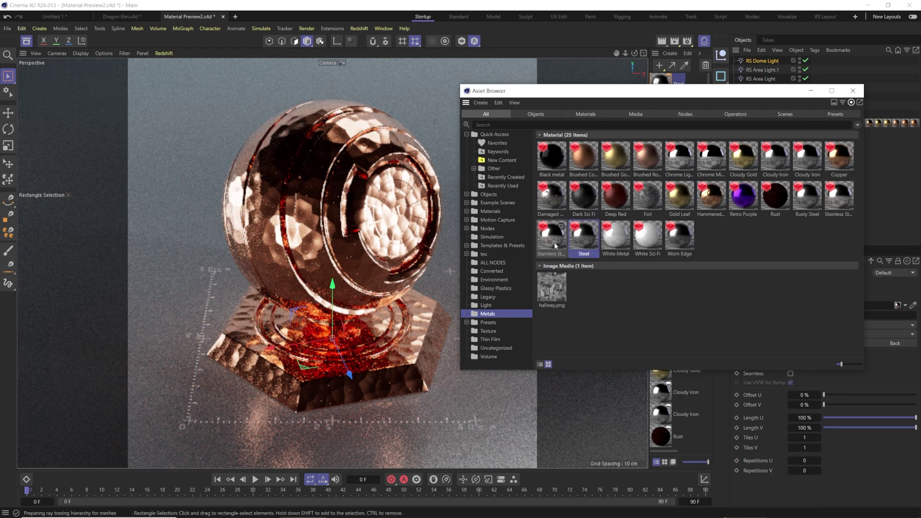
double_click(680, 235)
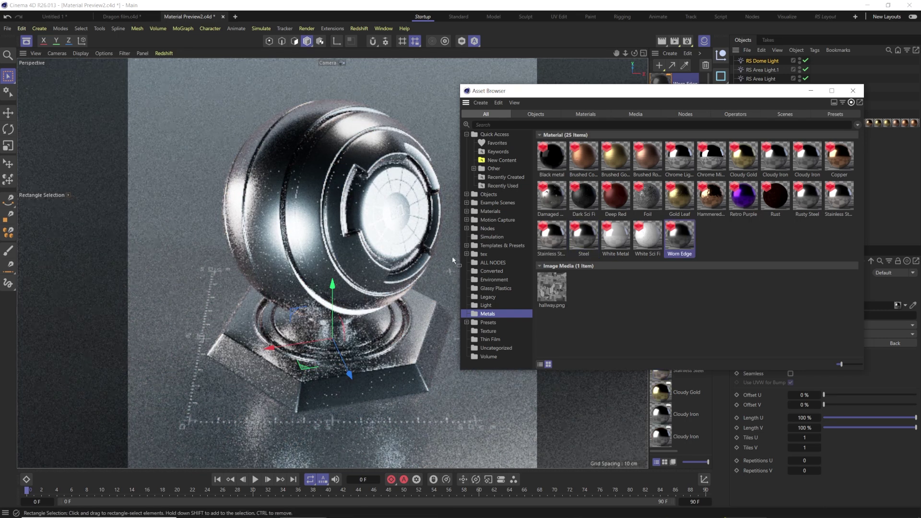
Apply the Damaged Metal, Foil, Gold Leaf and Deep Red materials to the preview model in turn.
double_click(552, 197)
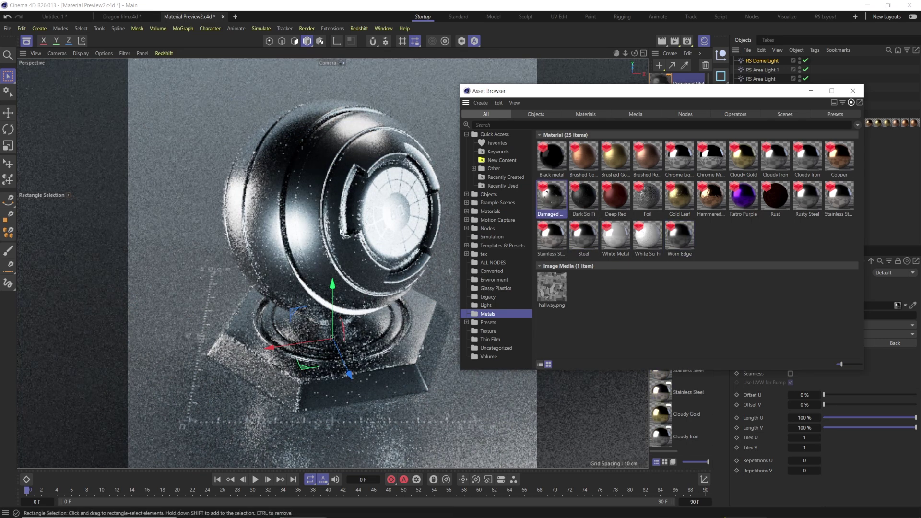
double_click(647, 196)
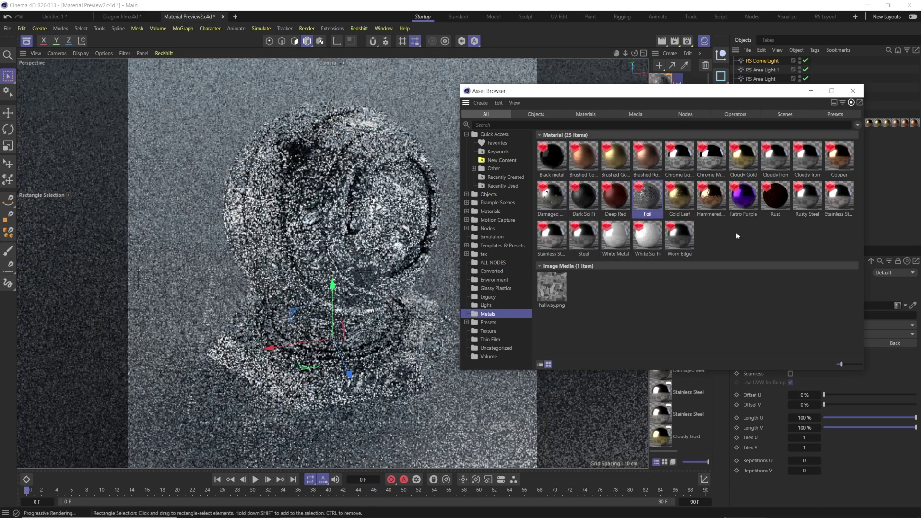
double_click(679, 197)
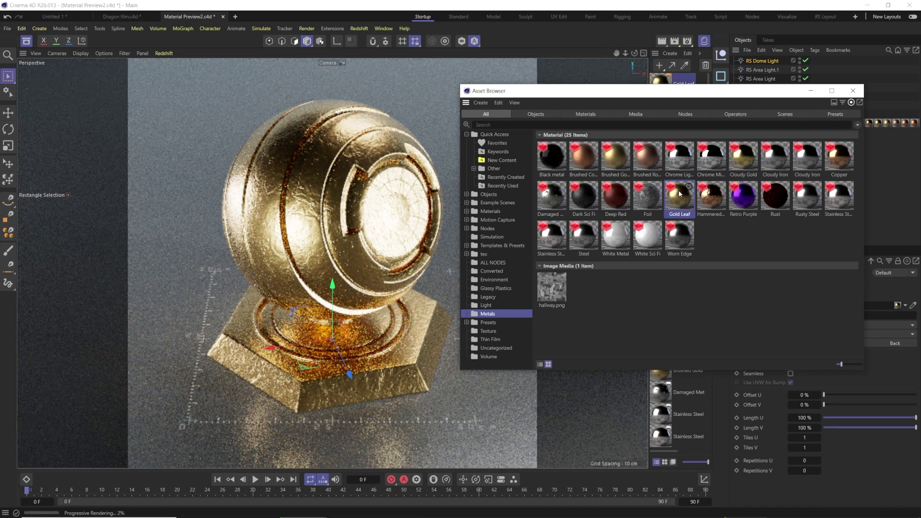
double_click(616, 195)
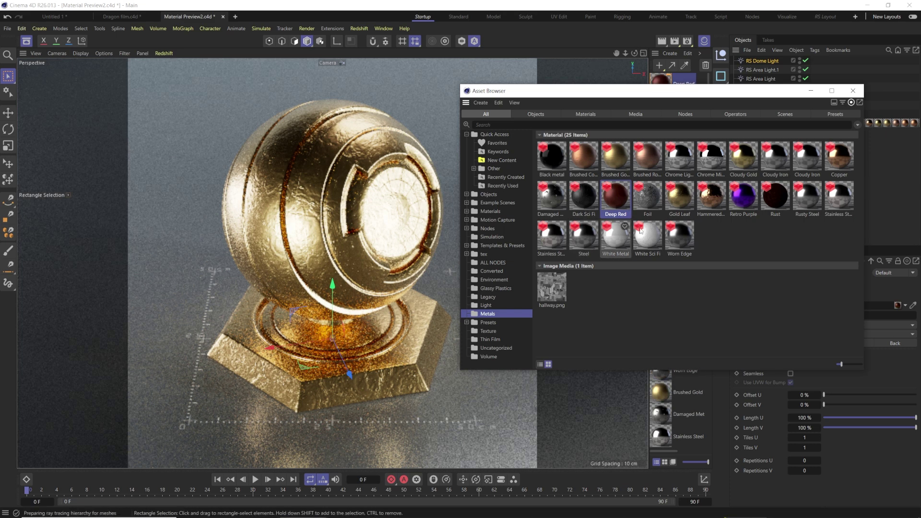
Apply the Retro Purple, White Metal and Dark Sci Fi materials to the preview model in turn.
drag(743, 197, 352, 254)
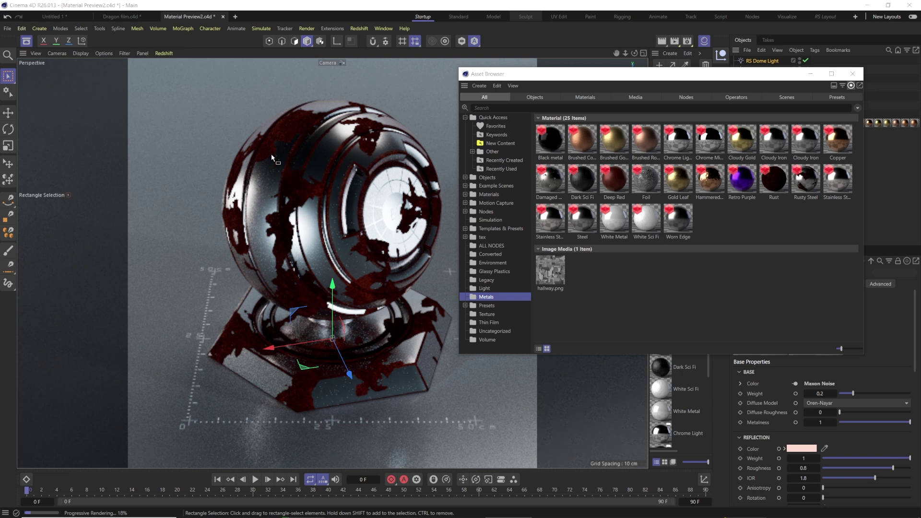
click(736, 191)
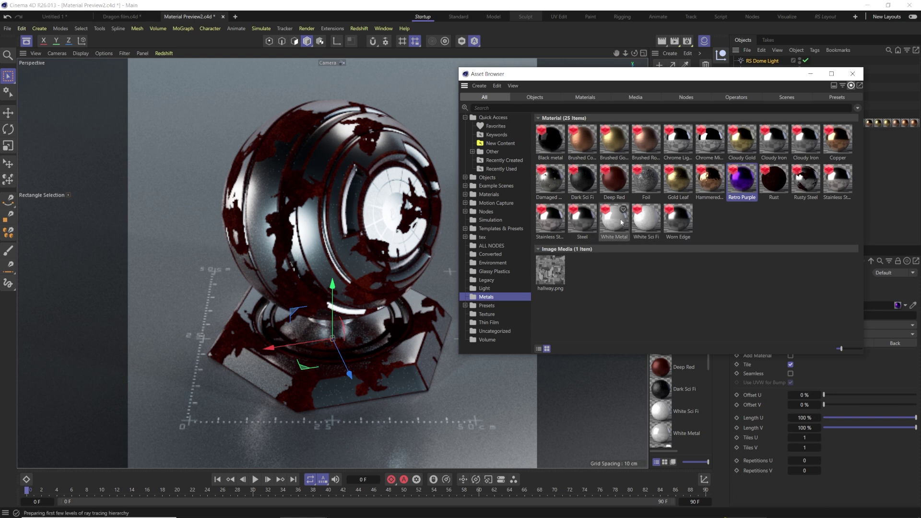
click(619, 221)
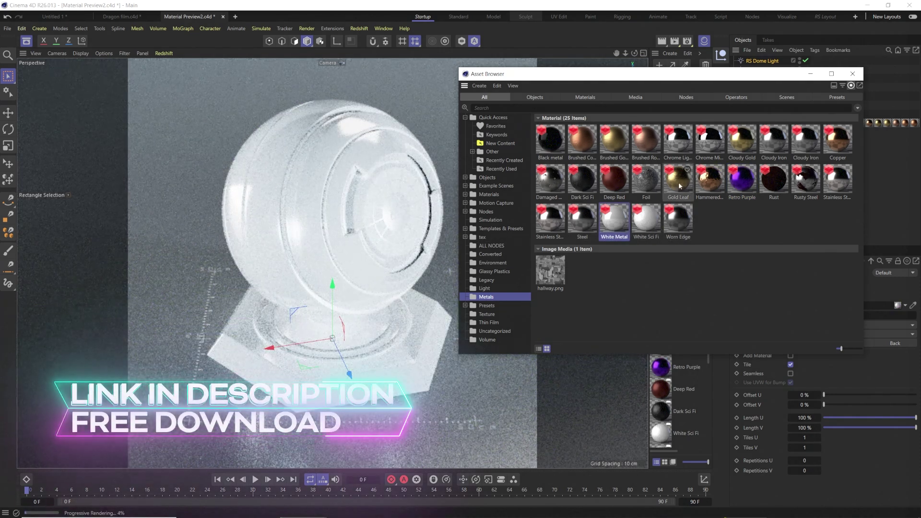
click(582, 180)
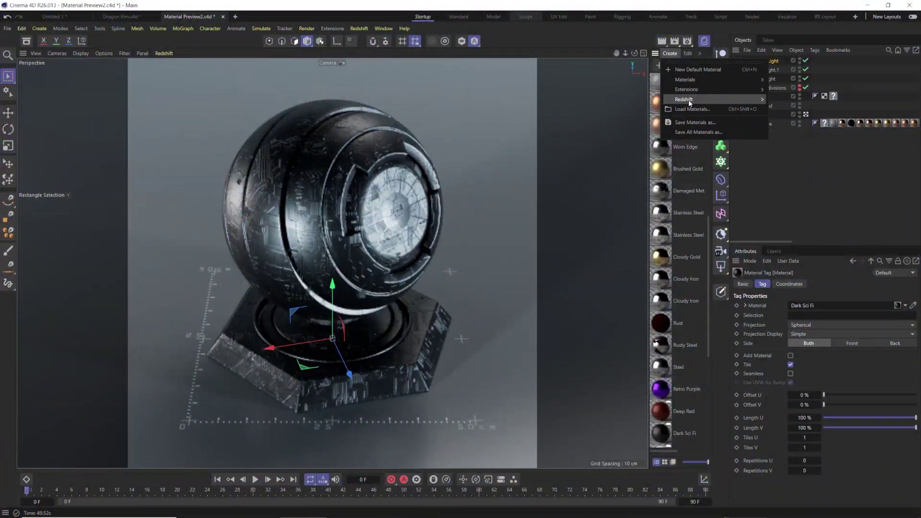
Create a Redshift Standard material for the preview model and open it for editing beside the viewport.
mouse_move(700, 101)
mouse_move(776, 103)
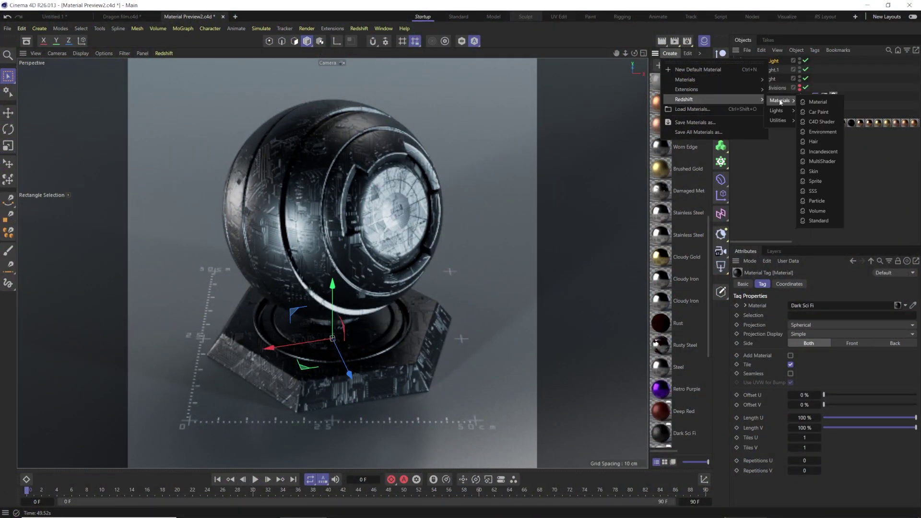
click(817, 221)
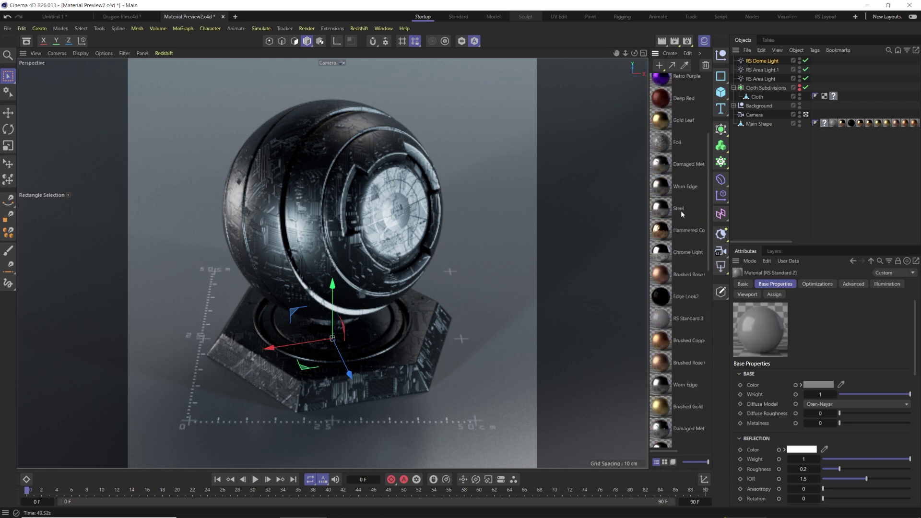
double_click(663, 85)
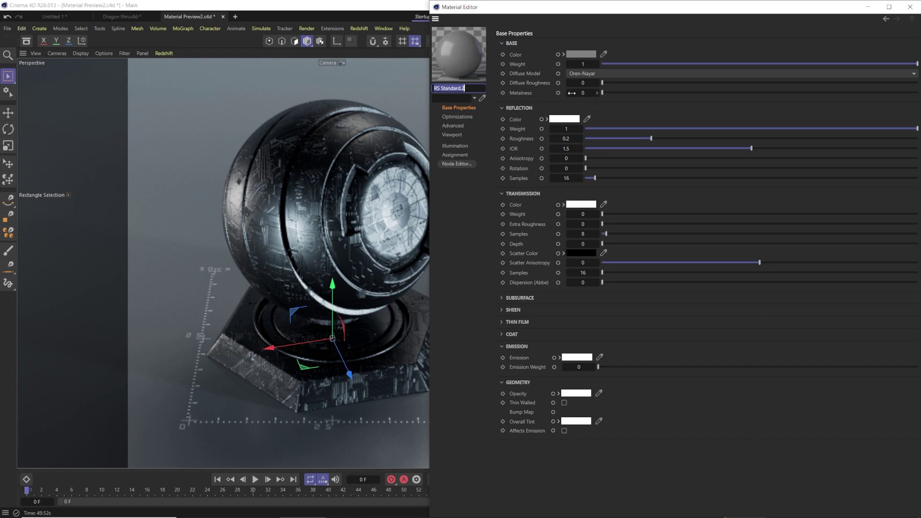
drag(525, 11, 560, 36)
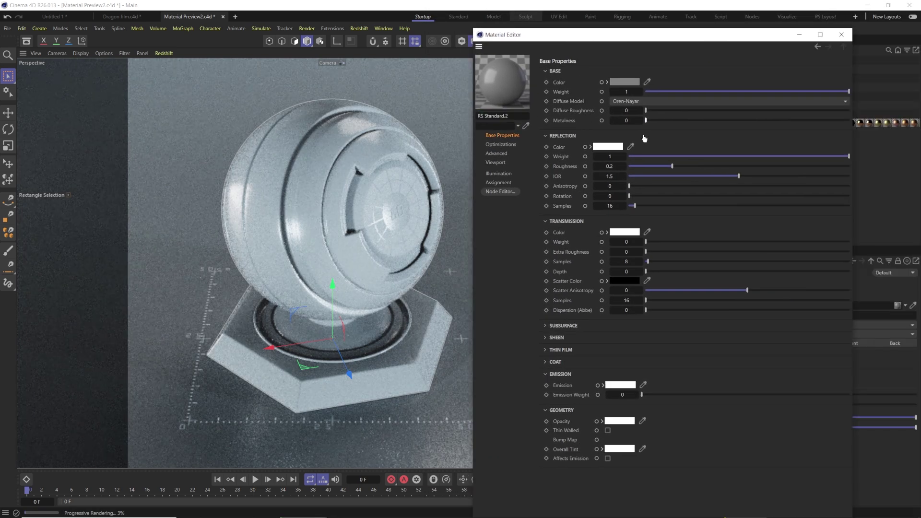
Raise the new material's base Metalness to 1.
click(565, 122)
drag(647, 123, 781, 123)
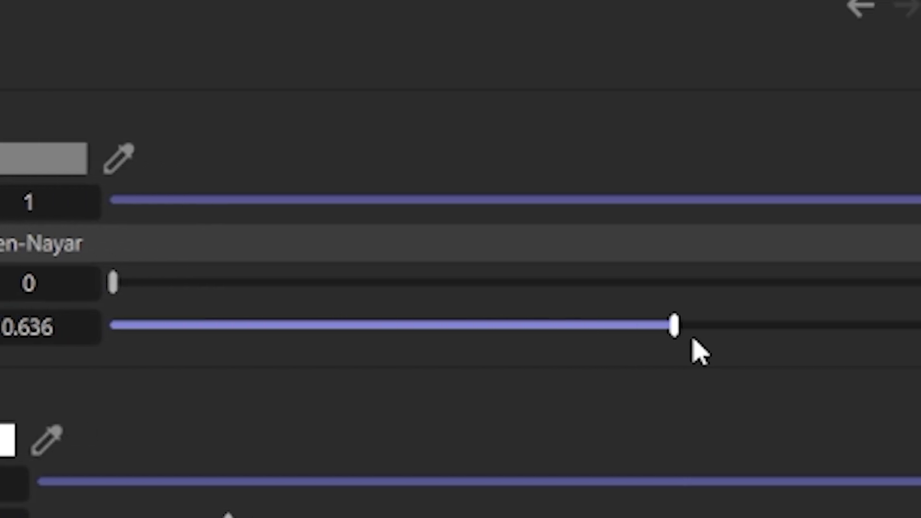
drag(693, 341, 920, 338)
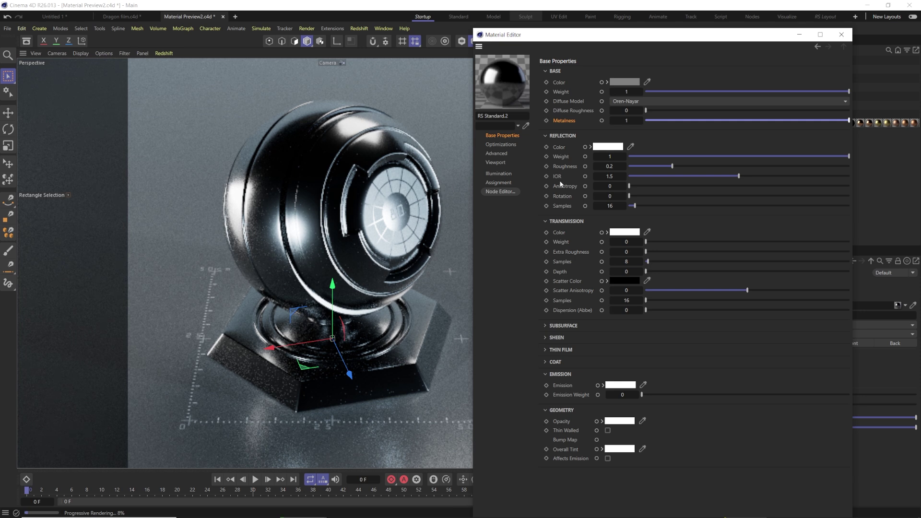
Try very dark base colors on the metal: pure black, a brightness value of 0.1%, and a brightness value of 4%.
click(625, 81)
drag(559, 144, 535, 189)
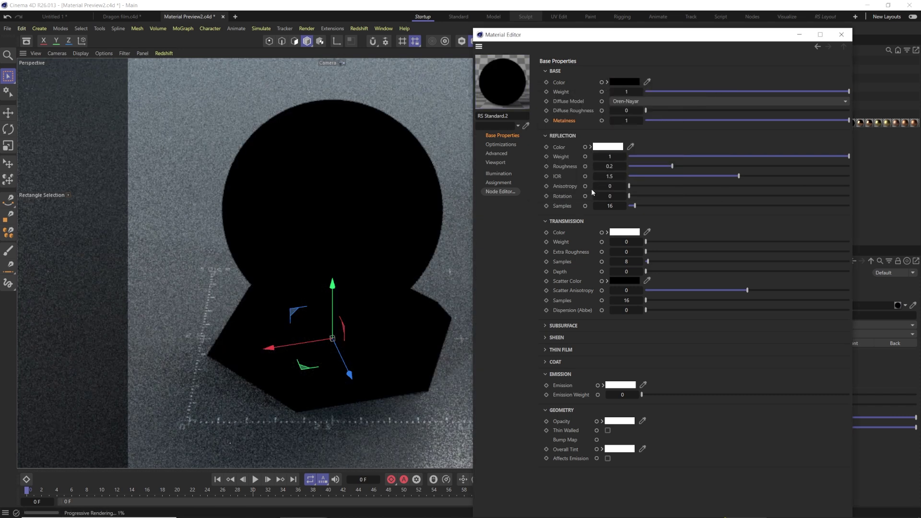
click(624, 81)
text(0.1)
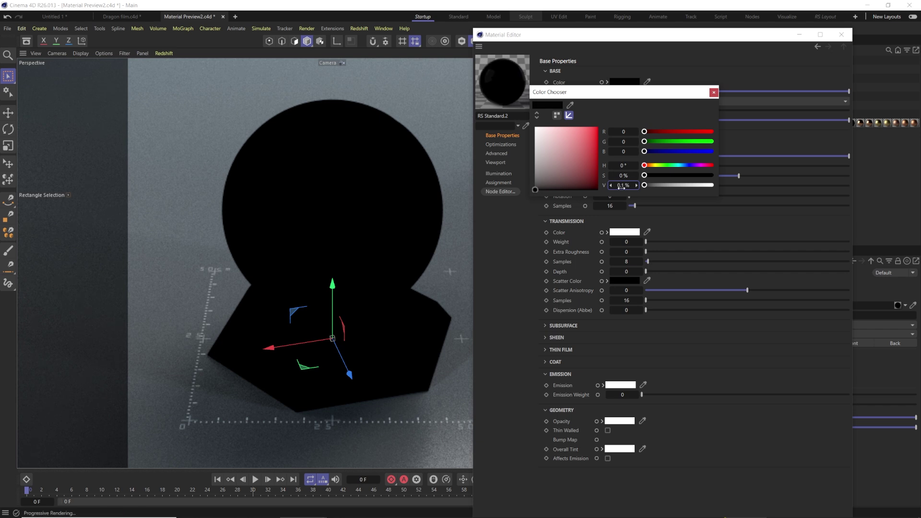
key(Return)
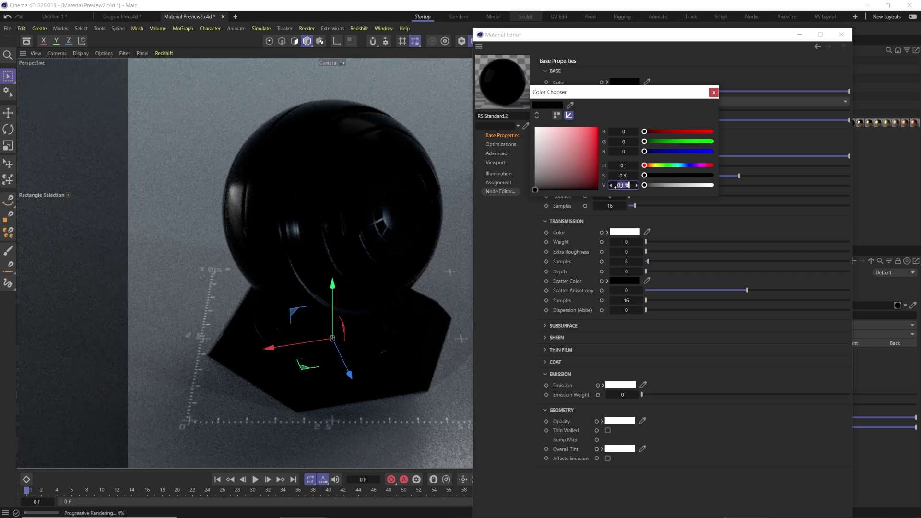
text(4)
key(Return)
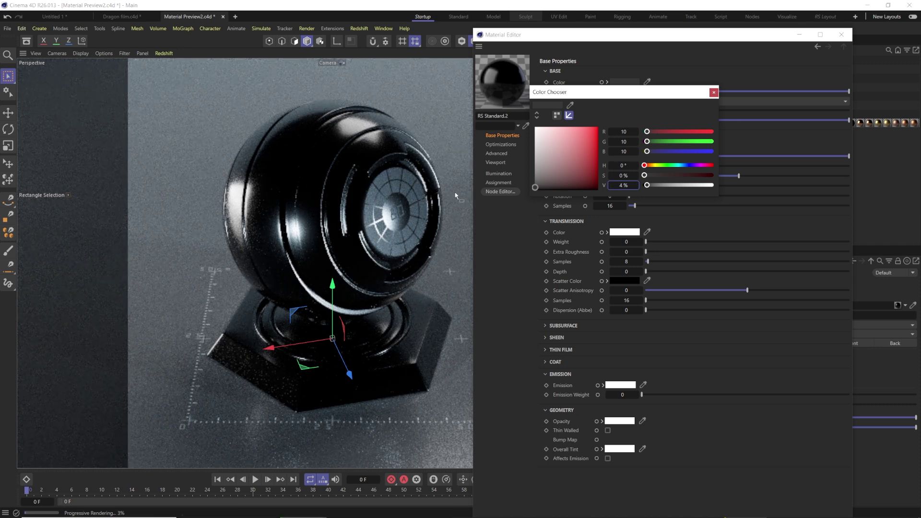
click(713, 92)
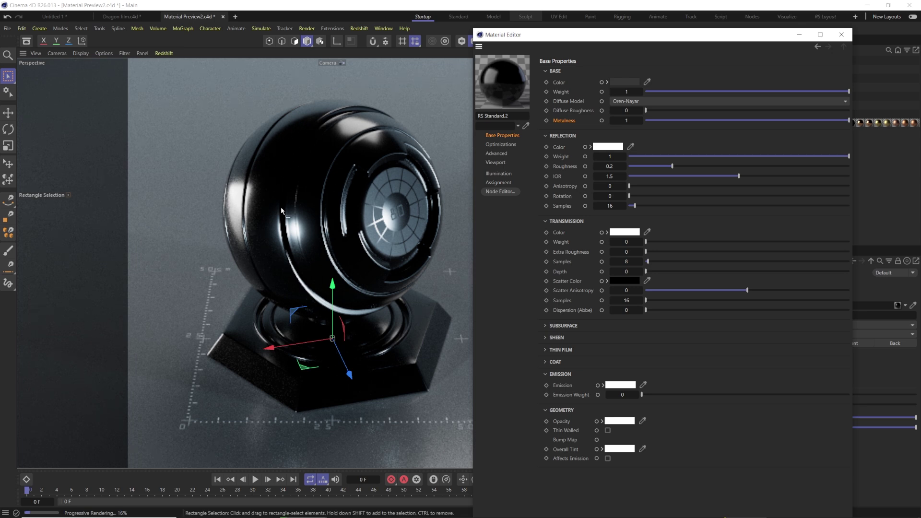
Try a pale warm reflection color with a 35° hue and about 7% saturation.
click(608, 147)
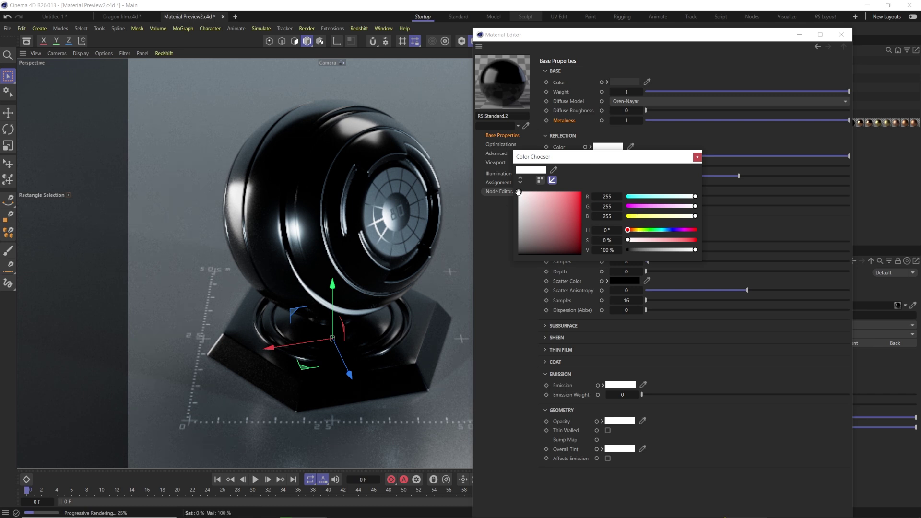
click(634, 230)
click(636, 231)
click(528, 193)
click(633, 230)
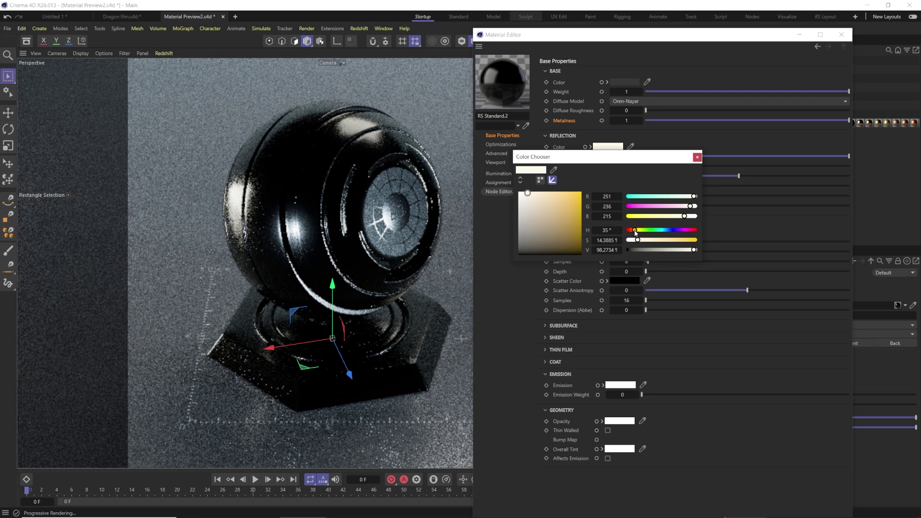
click(523, 192)
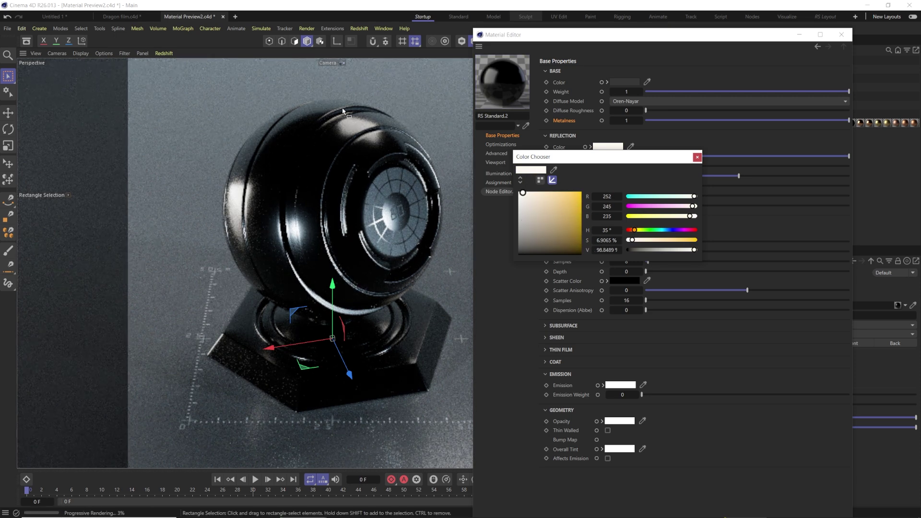
Try a cyan-tinted reflection color, reducing its saturation to about 3.5%.
click(642, 197)
click(528, 192)
drag(528, 192, 529, 192)
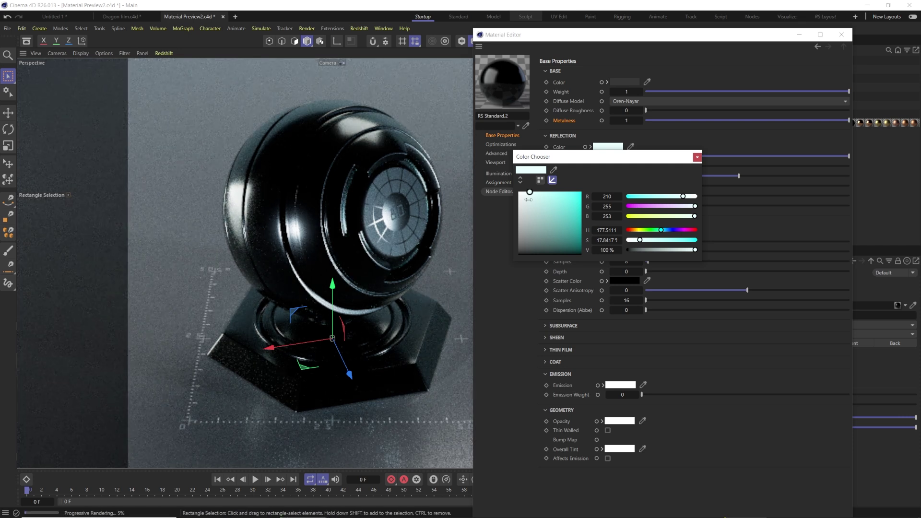
drag(530, 192, 521, 192)
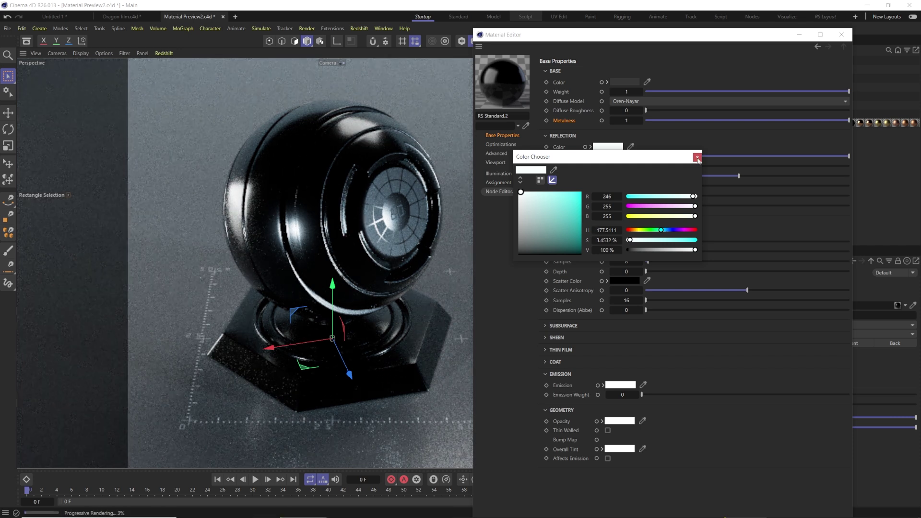
click(697, 157)
Change the base color to white and set the reflection color to pure white.
click(625, 82)
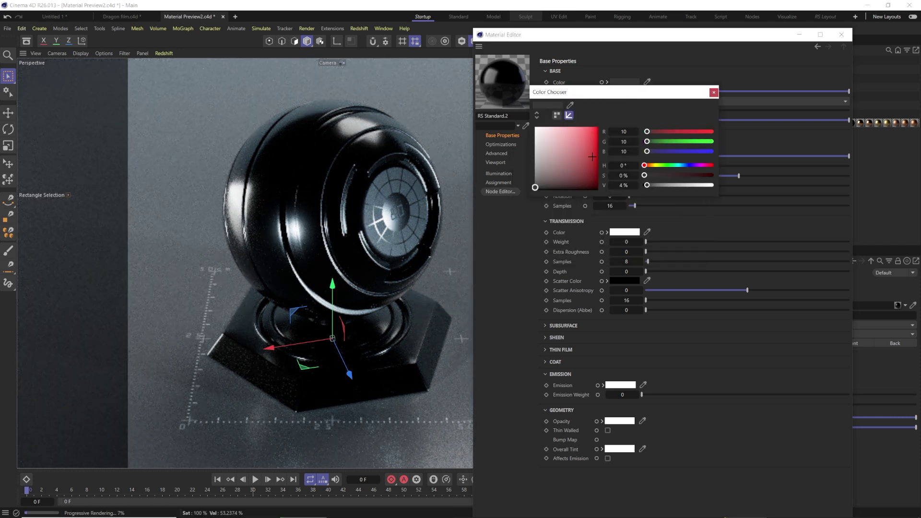
click(713, 92)
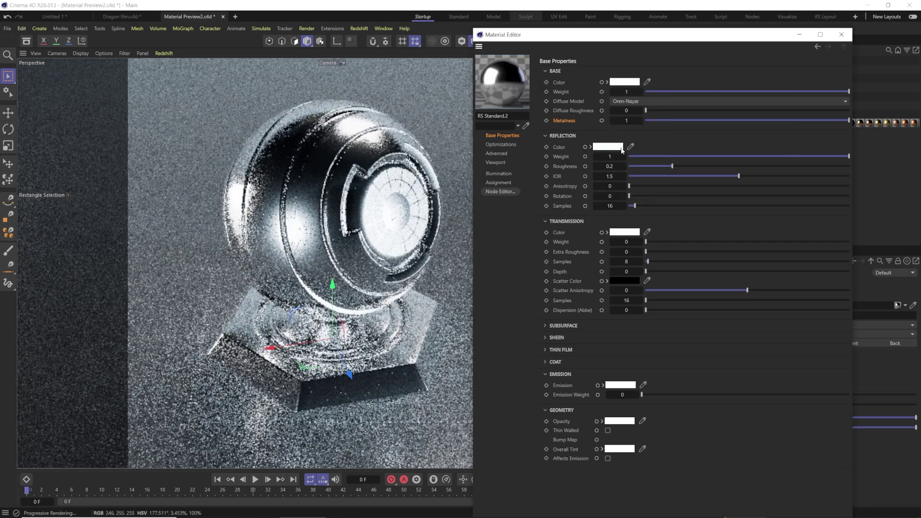
click(608, 146)
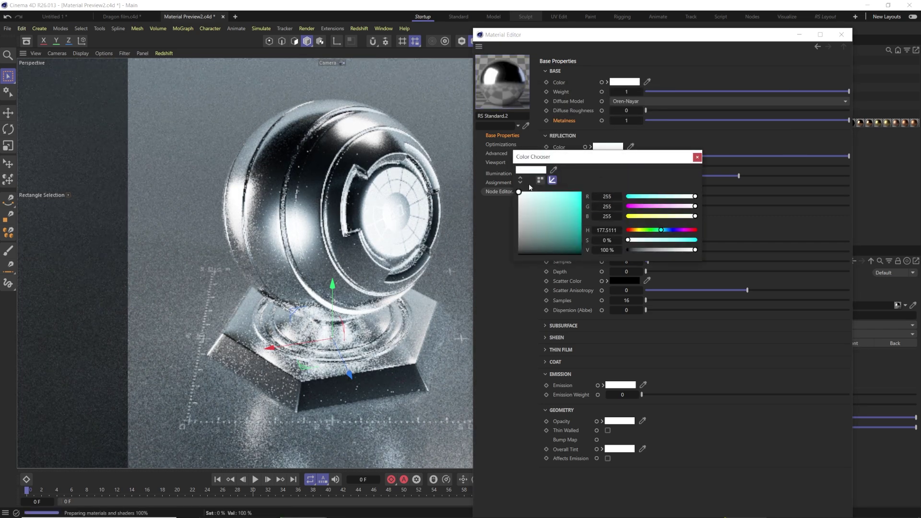
click(611, 152)
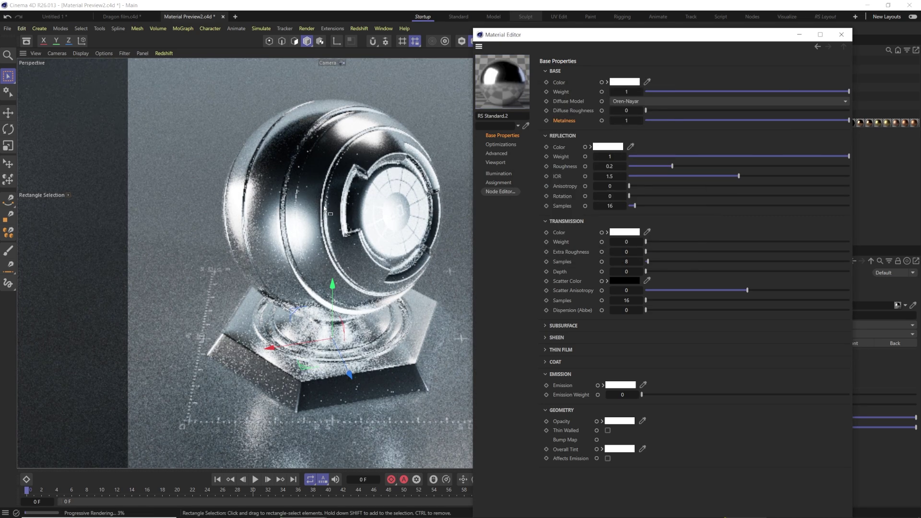
Set the reflection IOR to 1.8 and, after trying a roughness of 0, set the roughness to 0.196.
drag(672, 166, 629, 166)
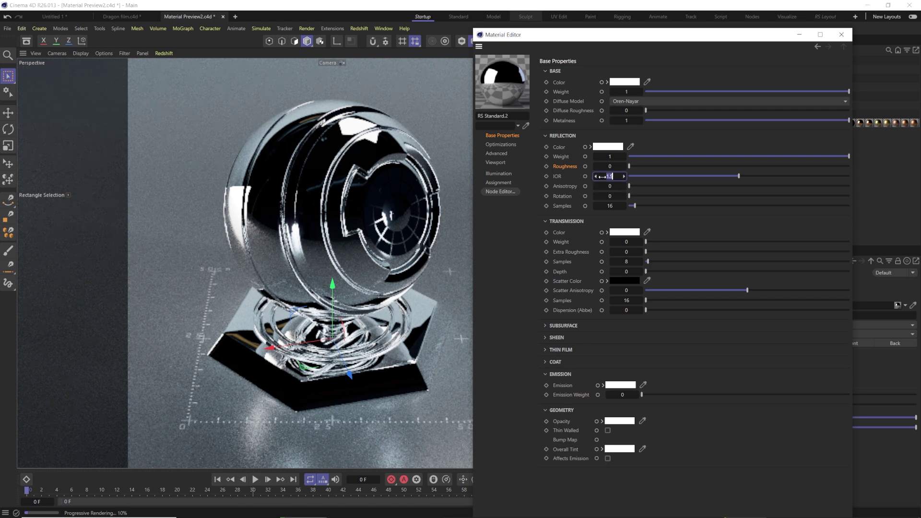
text(.8)
key(Return)
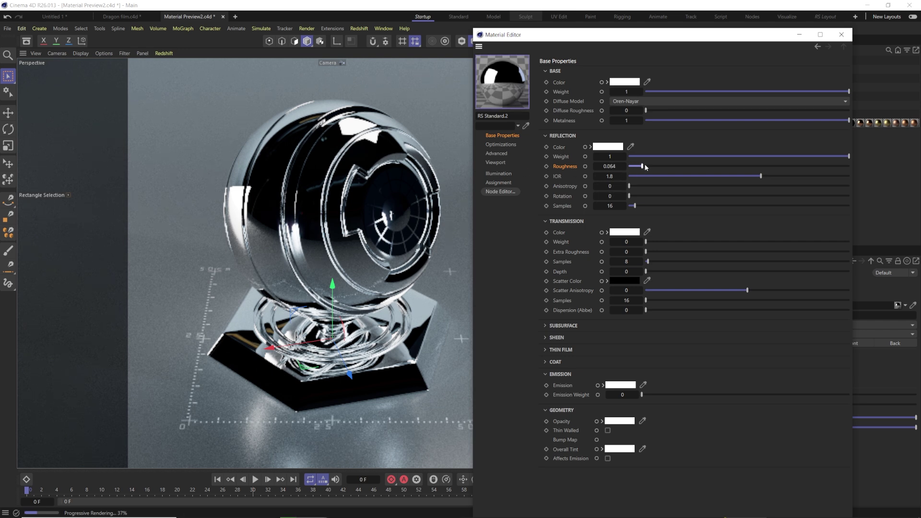
click(672, 169)
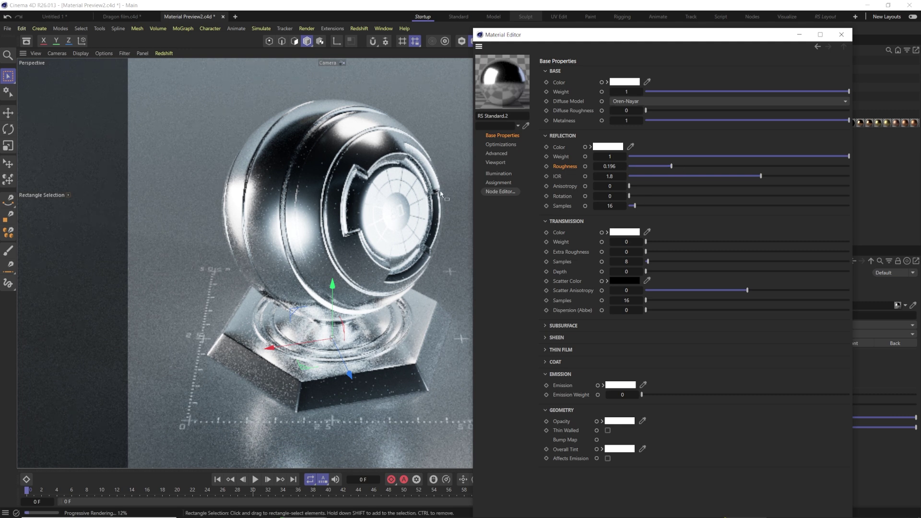
Try reflection roughness values of 1, 0.428, 0.231, 0.251 and 0.111 on the metal.
drag(671, 166, 859, 159)
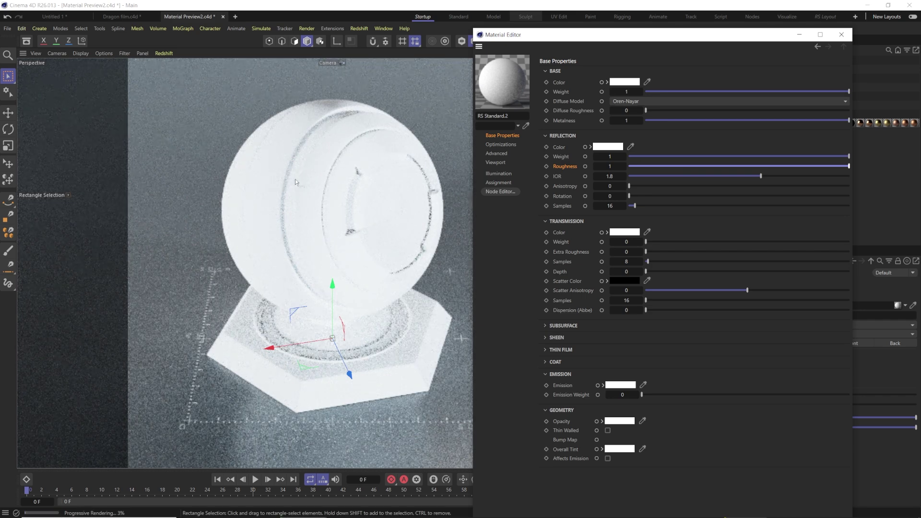
drag(849, 166, 755, 166)
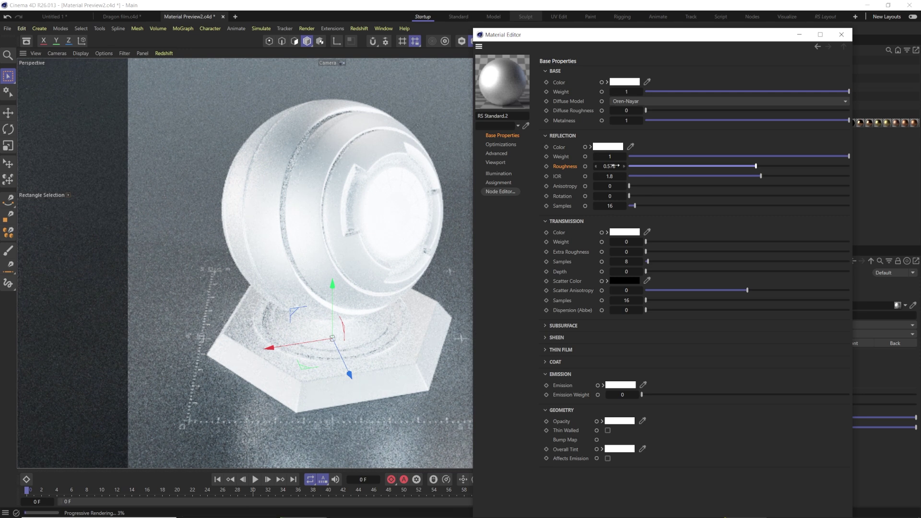
drag(757, 166, 723, 166)
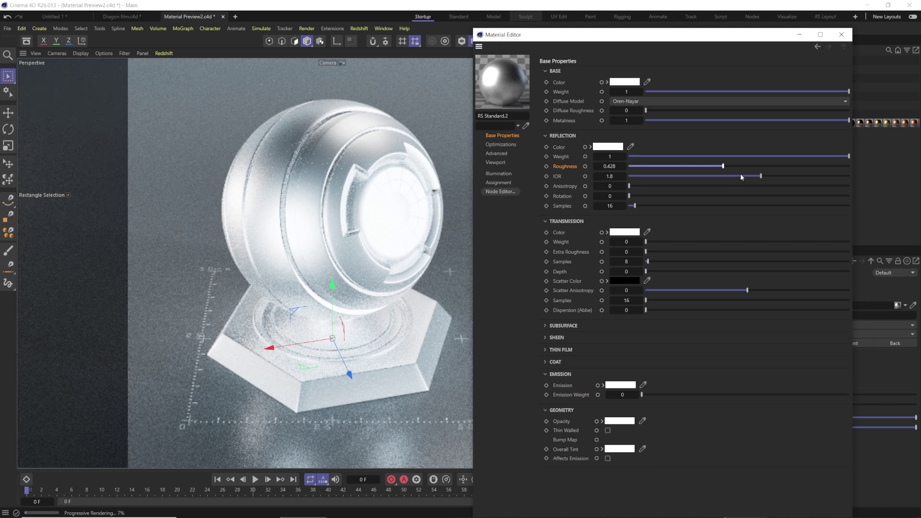
drag(694, 165, 679, 166)
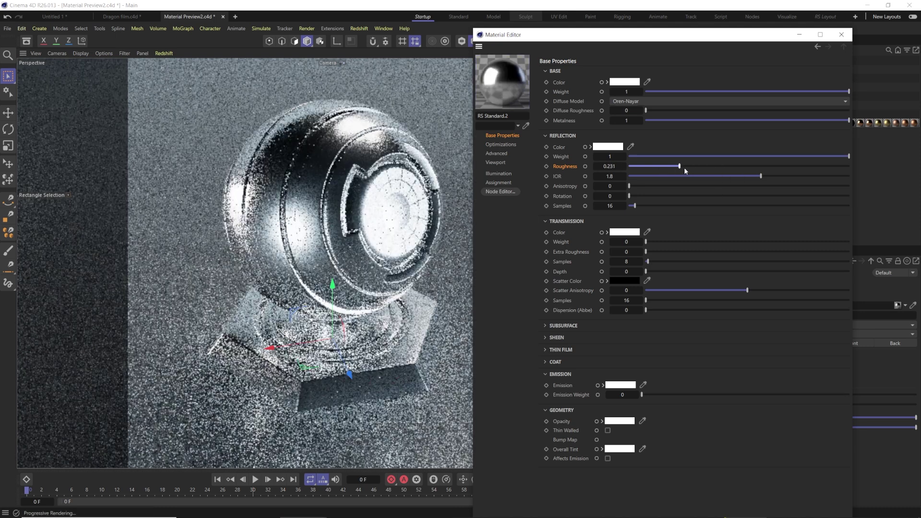
drag(680, 166, 683, 166)
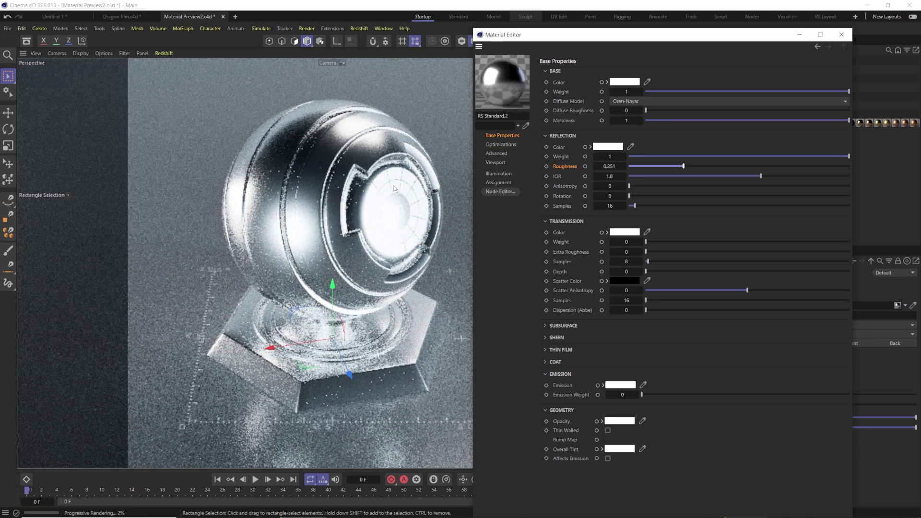
drag(662, 170, 654, 170)
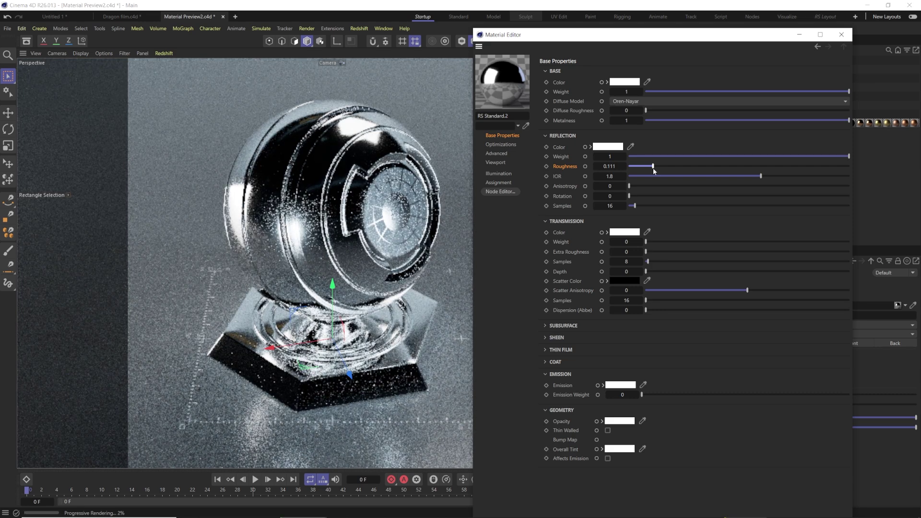
Set the reflection roughness to exactly 0.2.
double_click(615, 166)
text(0.2)
key(Return)
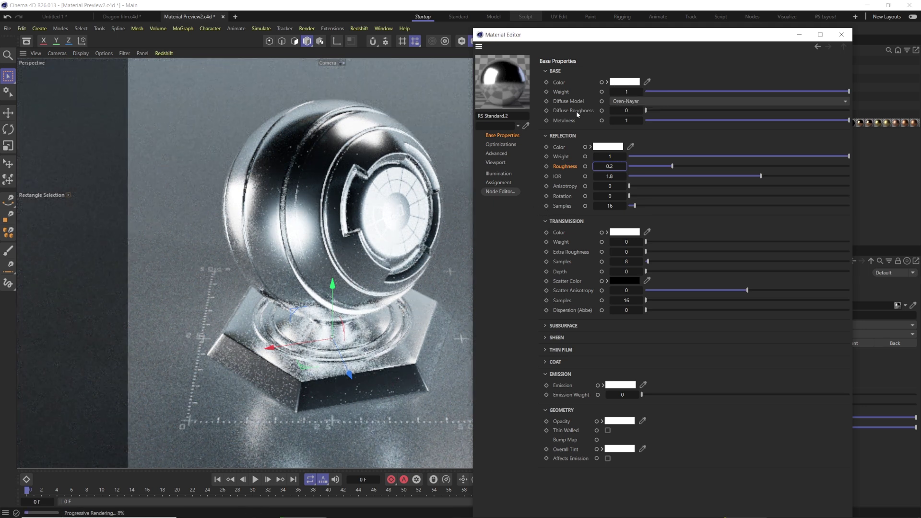
Change the base color from white to a deep orange-gold, RGB 233, 115, 0.
click(621, 83)
drag(682, 152, 651, 152)
drag(711, 141, 678, 141)
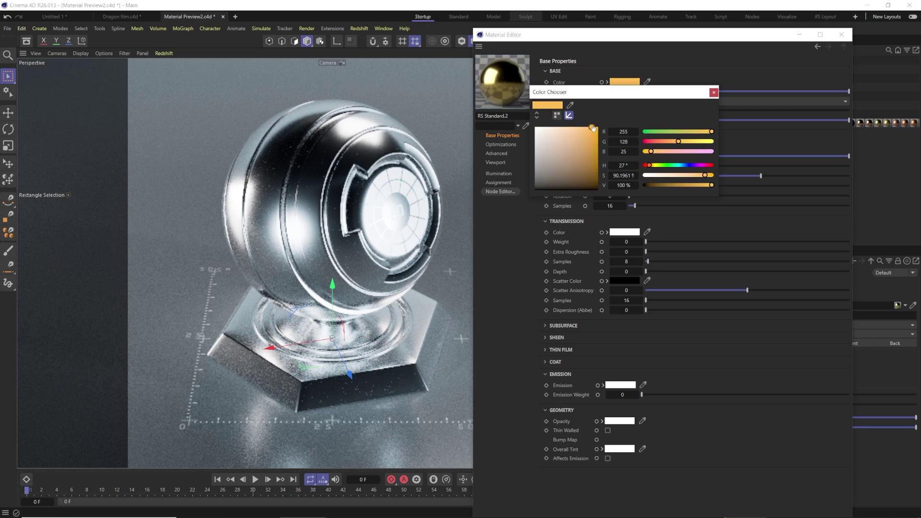
mouse_move(594, 131)
mouse_down()
mouse_move(595, 139)
mouse_move(586, 129)
mouse_up()
drag(651, 151, 652, 152)
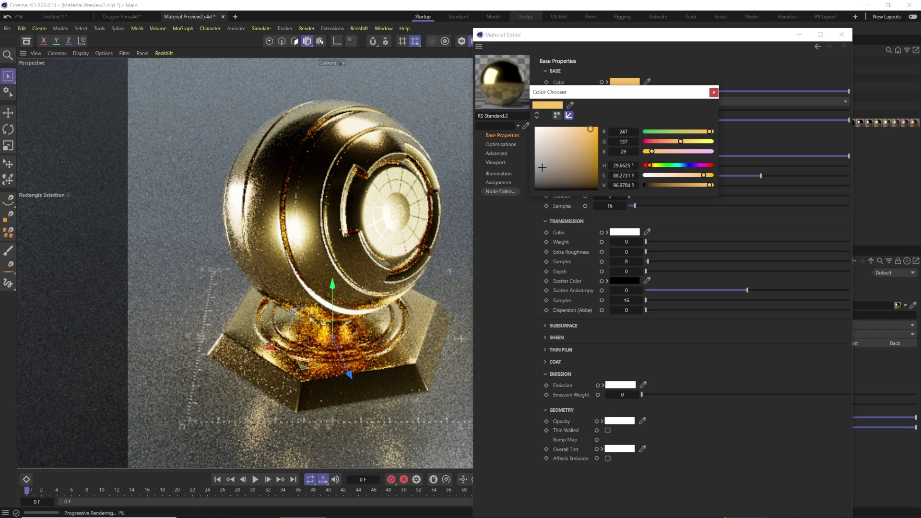
mouse_move(590, 129)
mouse_down()
mouse_move(575, 127)
mouse_move(598, 133)
mouse_up()
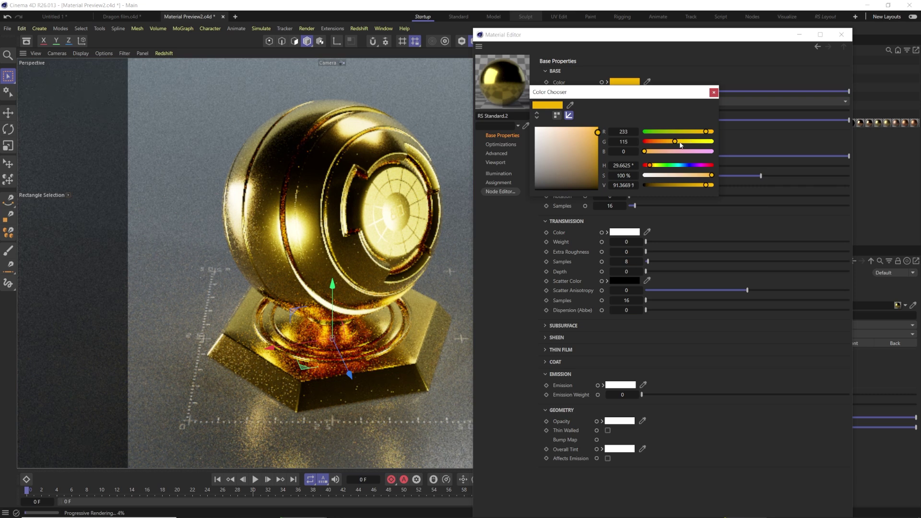
Try a lighter yellow base color with RGB 251, 205, 50.
drag(680, 145, 694, 145)
click(585, 136)
drag(585, 135, 576, 127)
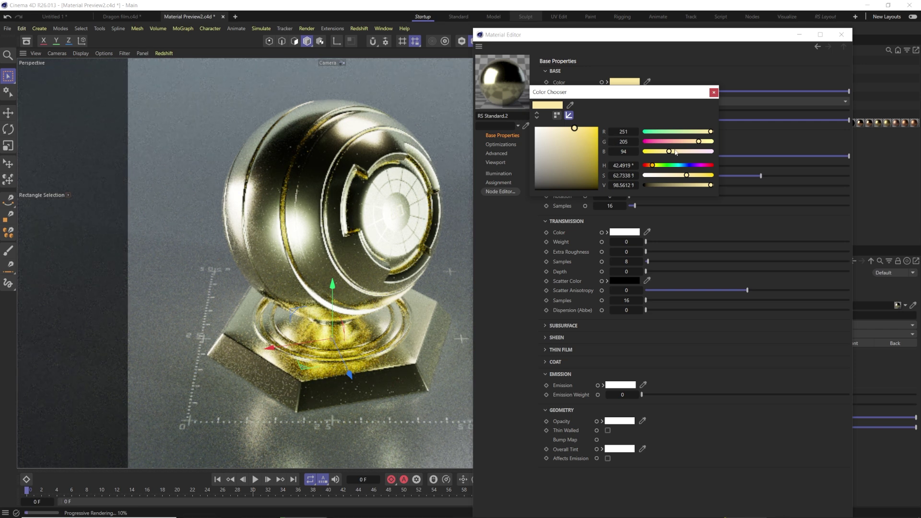
drag(669, 152, 657, 151)
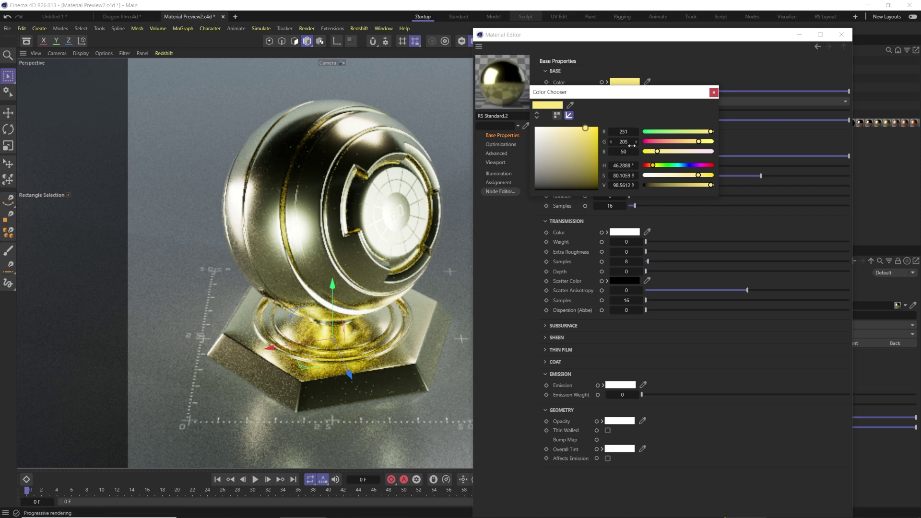
Warm the base color to a gold tone of RGB 243, 149, 37 and close the color chooser.
drag(652, 165, 647, 166)
mouse_move(585, 128)
mouse_down()
mouse_move(593, 139)
mouse_move(595, 130)
mouse_move(580, 129)
mouse_up()
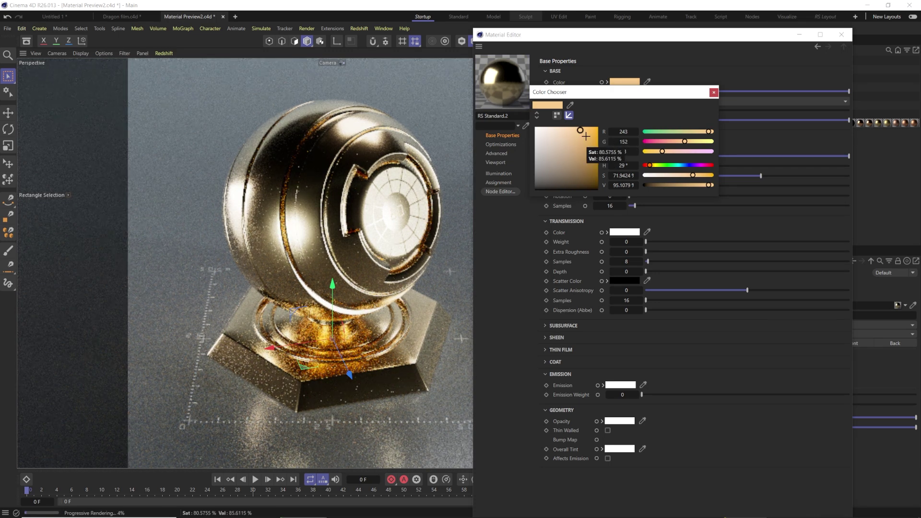
drag(662, 153, 655, 152)
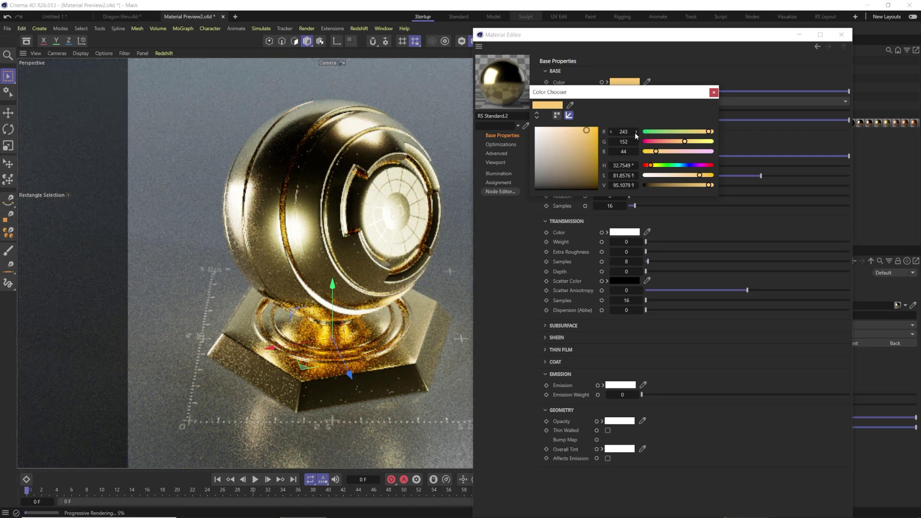
drag(685, 142, 689, 144)
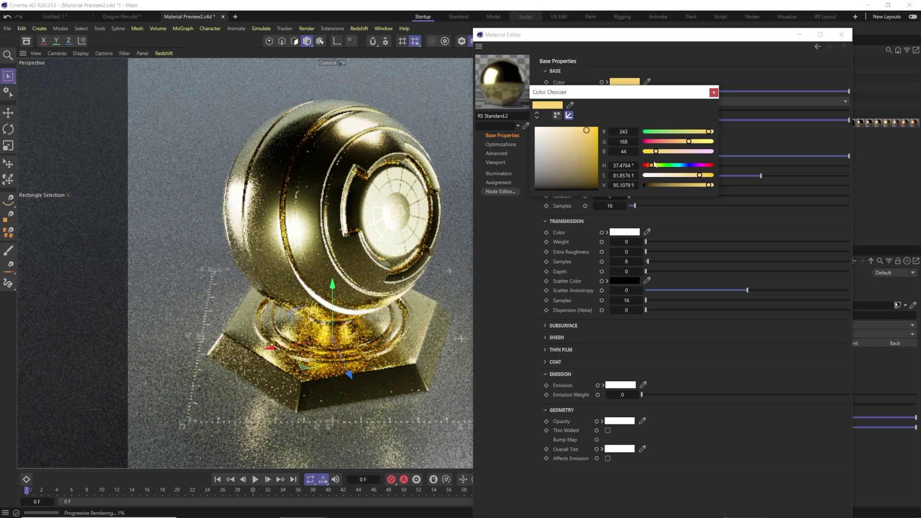
drag(689, 141, 655, 153)
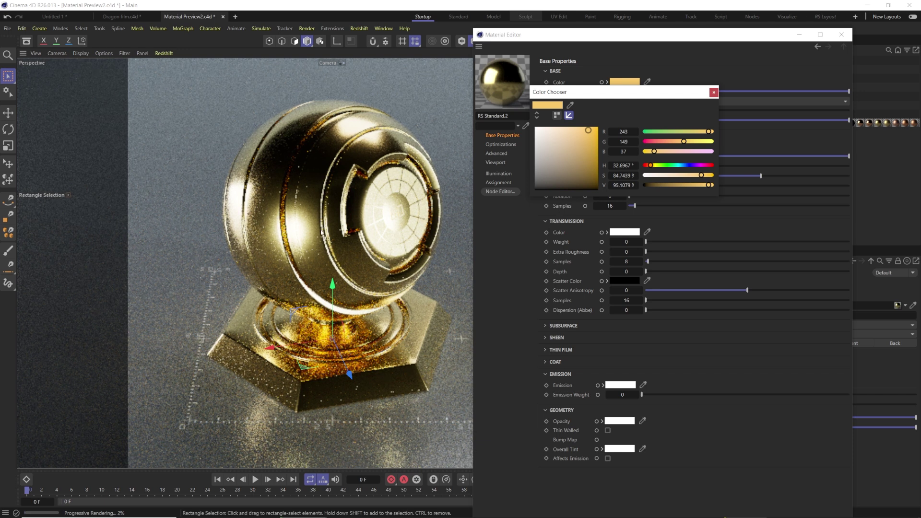
click(713, 93)
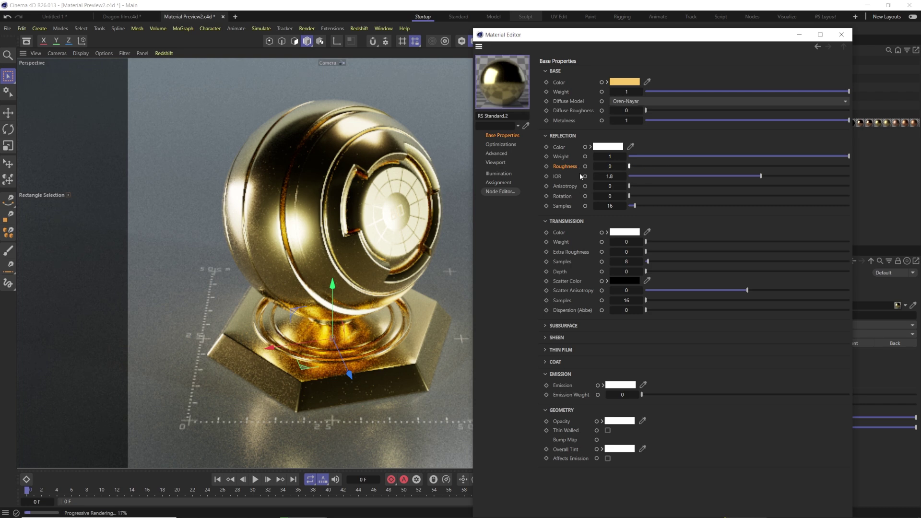
Try reflection roughness values of 0.324 and 0.225 on the gold material.
drag(629, 166, 699, 166)
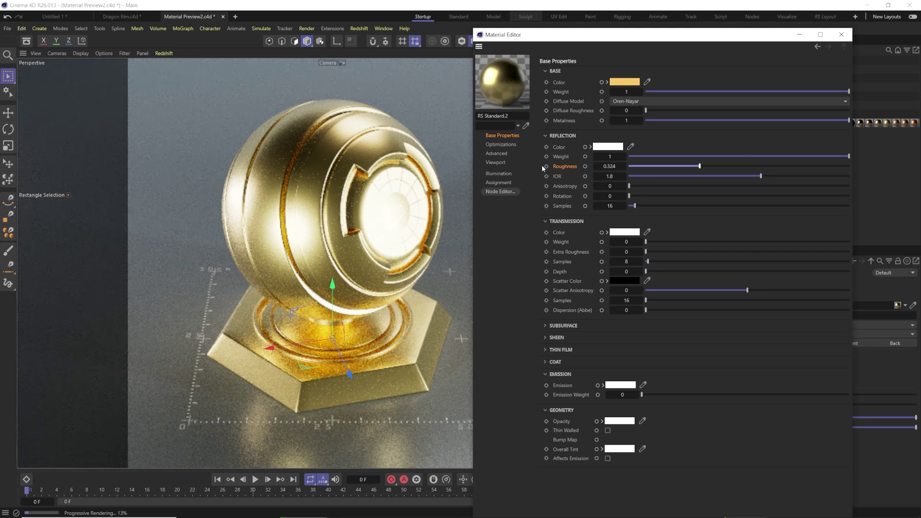
drag(674, 166, 668, 166)
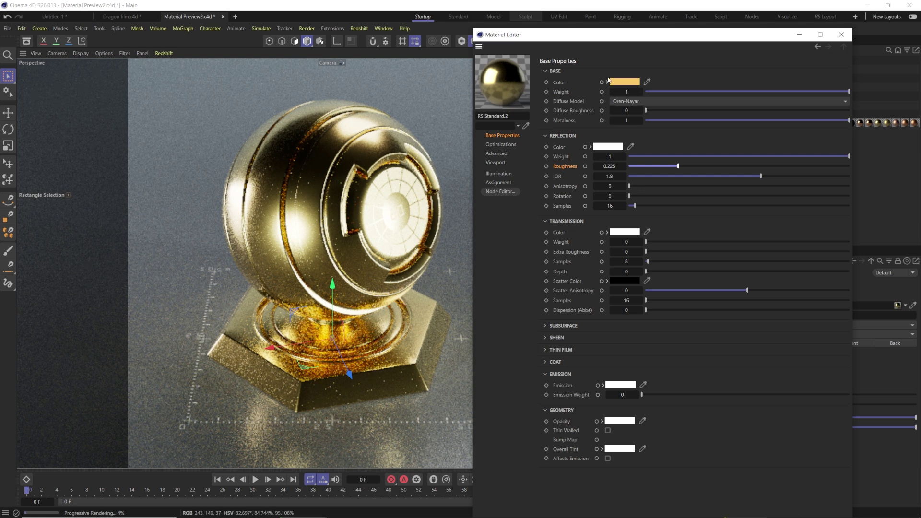
drag(597, 36, 559, 44)
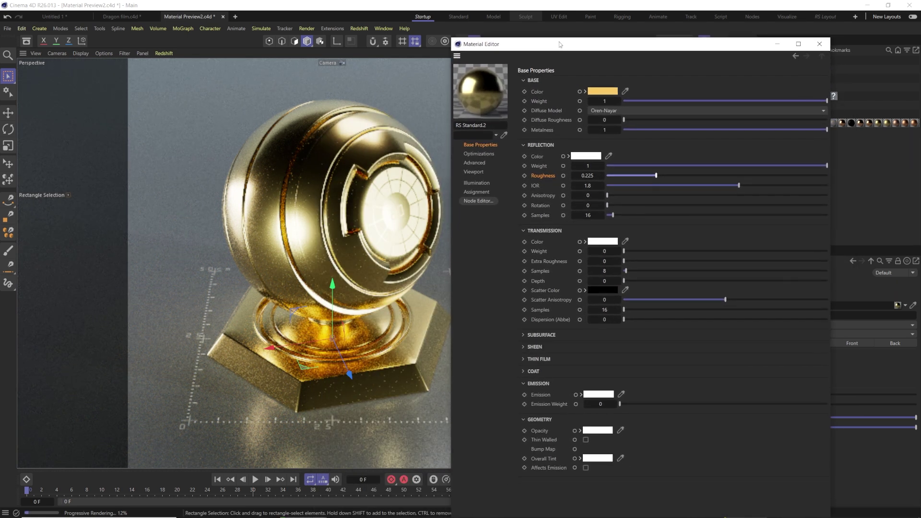
right_click(564, 177)
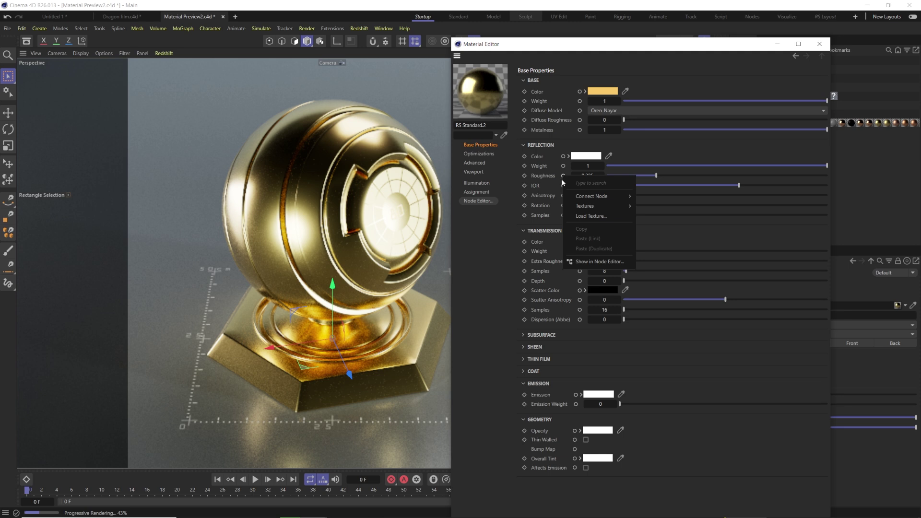
click(591, 216)
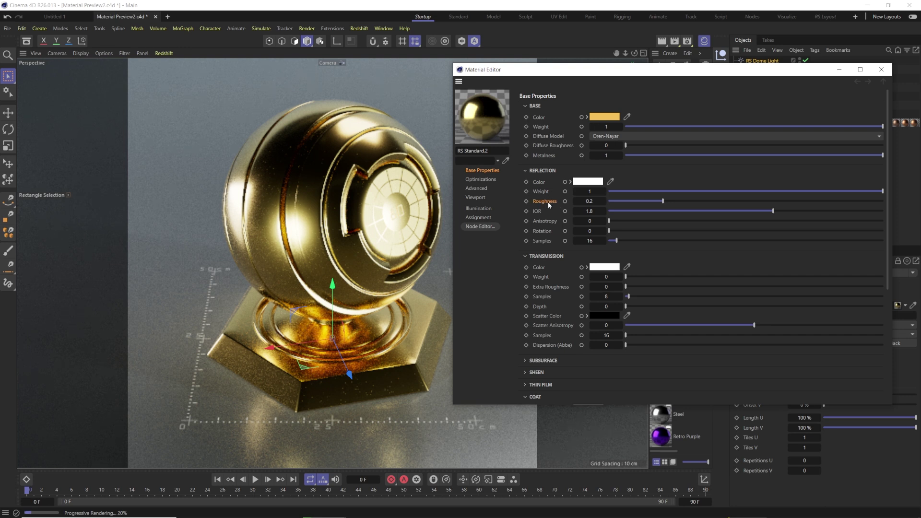
right_click(564, 202)
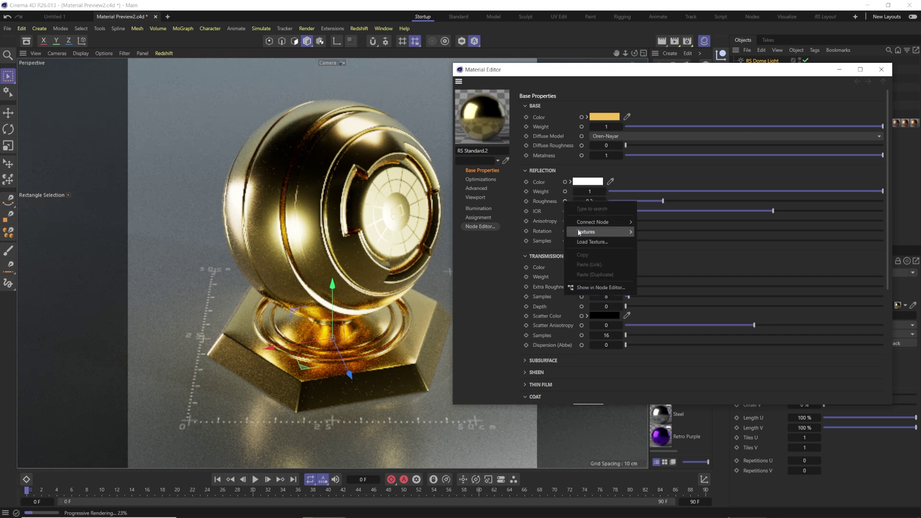
click(585, 242)
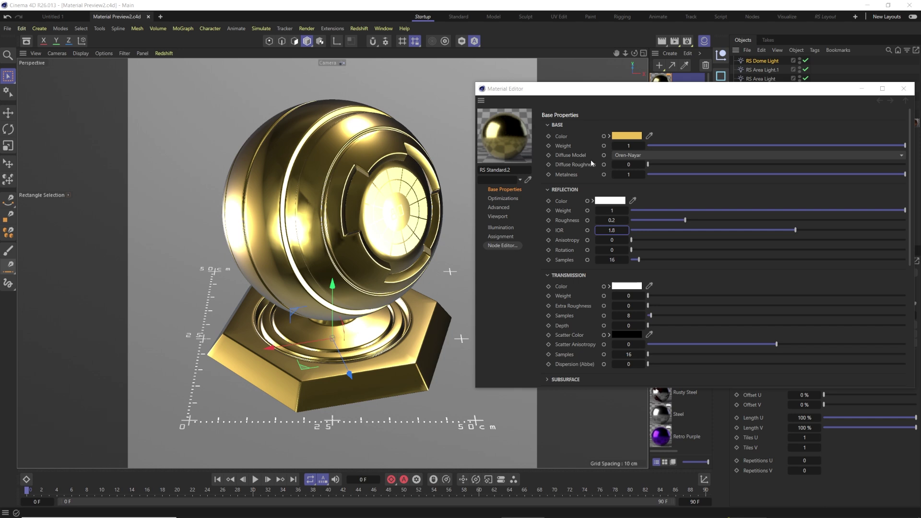
Search for "scratch", load Scratches_glossiness.jpg as the reflection roughness texture, and create a copy of the image at the project location.
click(588, 220)
click(608, 263)
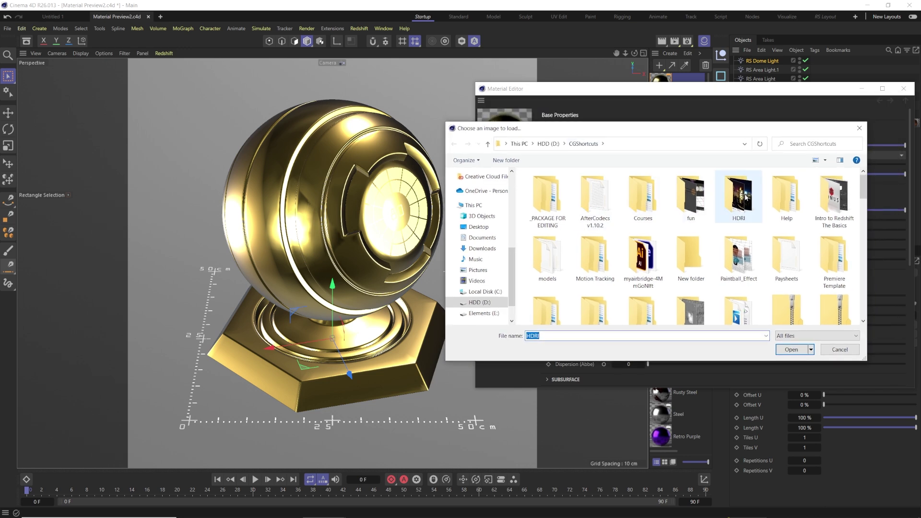
click(785, 145)
text(scra)
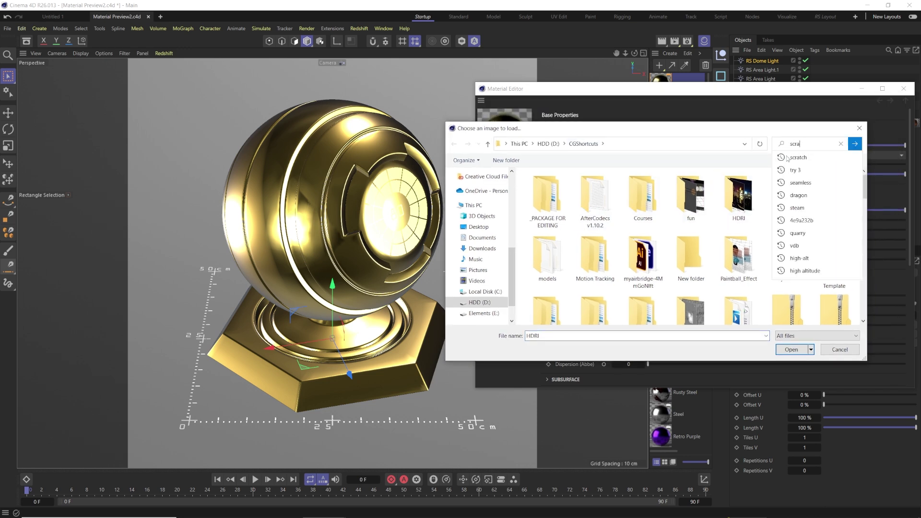
click(789, 157)
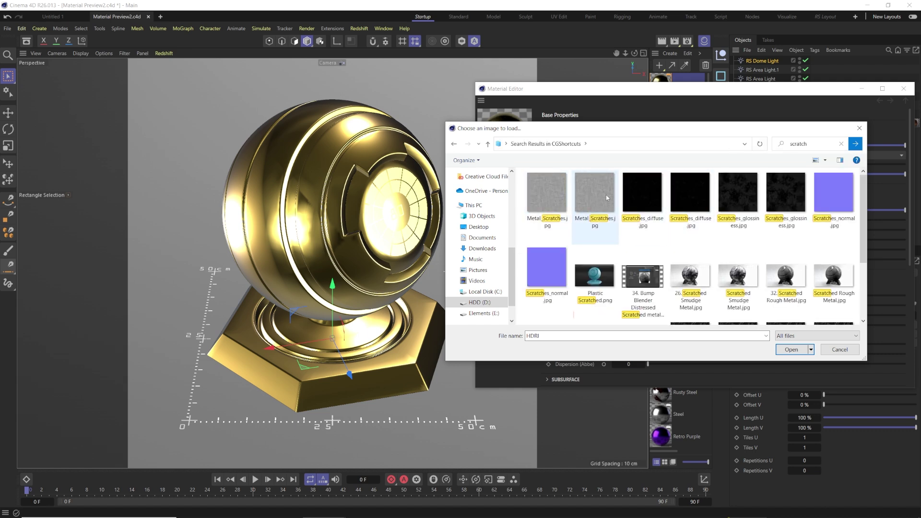
click(736, 191)
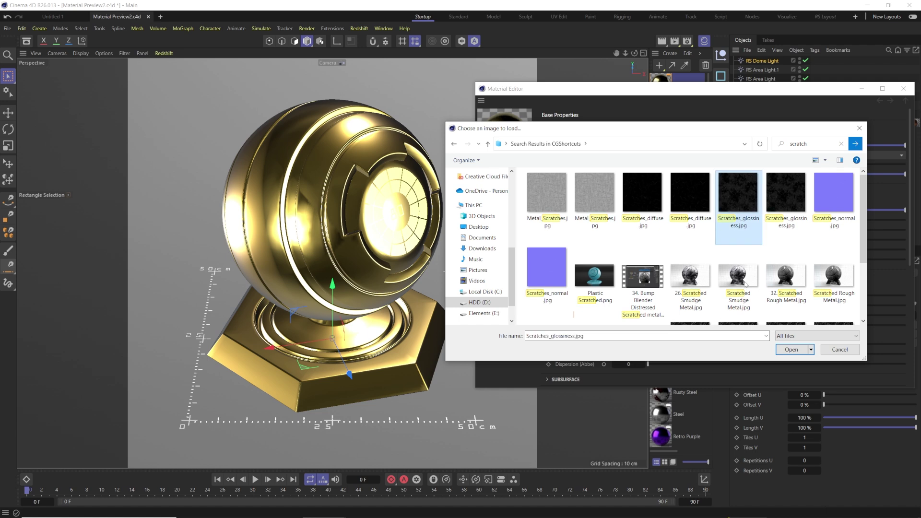
click(792, 350)
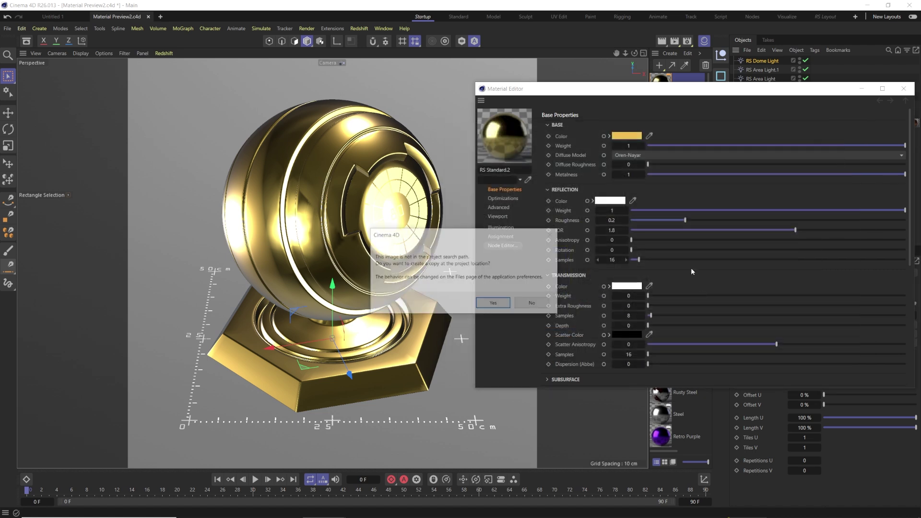
click(494, 304)
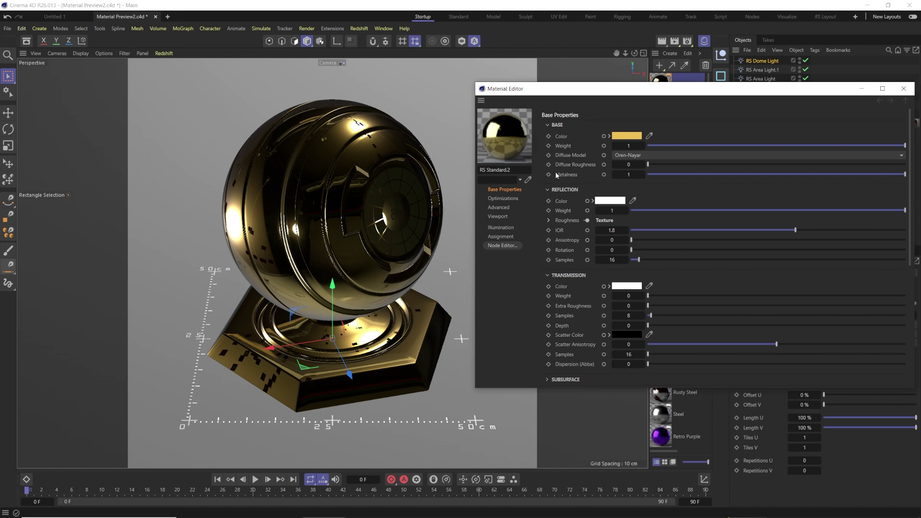
Start the Redshift IPR and set the roughness texture's custom gamma to 0.512 after trying 2.24.
click(164, 53)
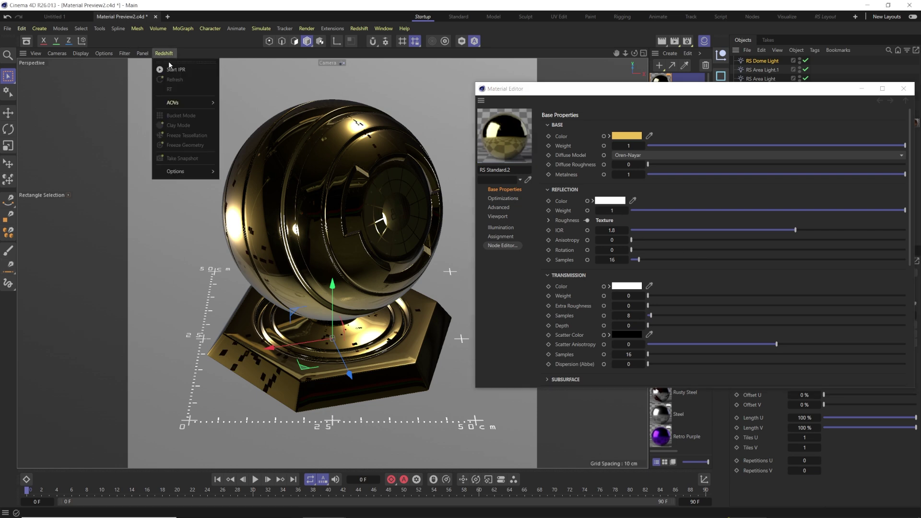
click(170, 71)
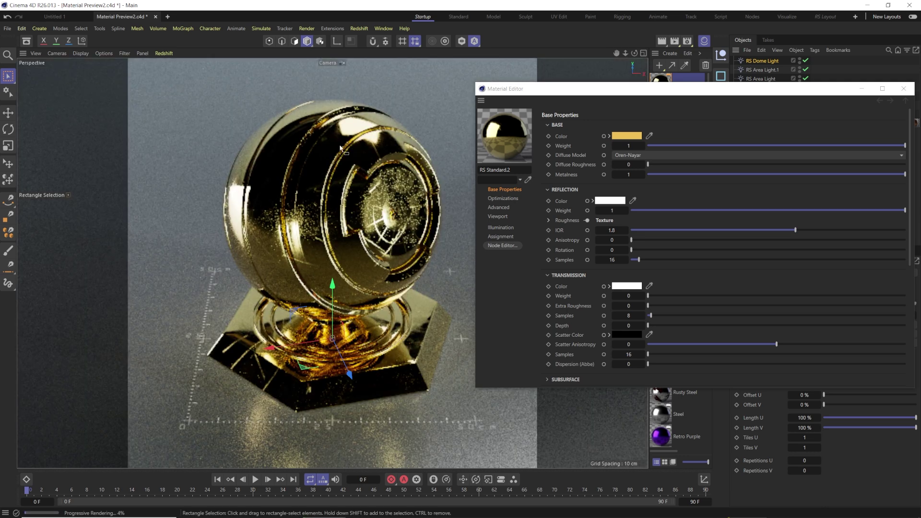
click(549, 220)
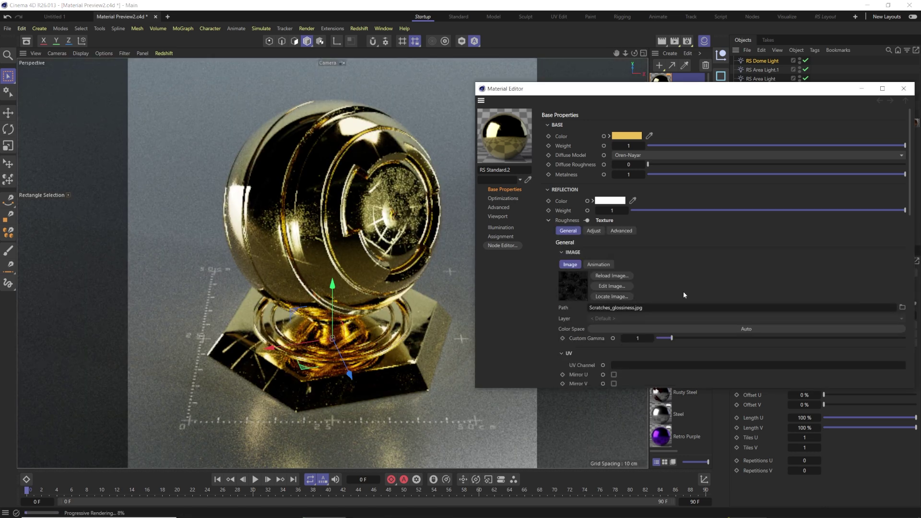
drag(671, 338, 691, 338)
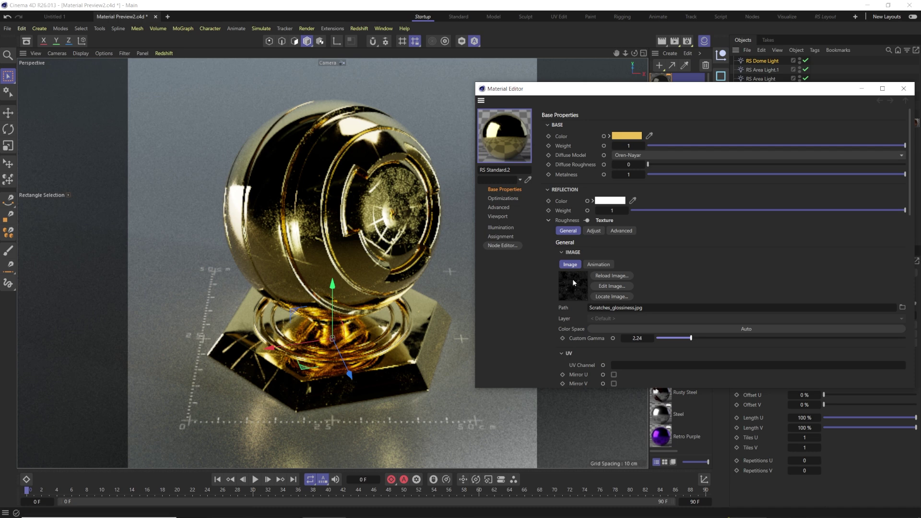
drag(657, 338, 664, 338)
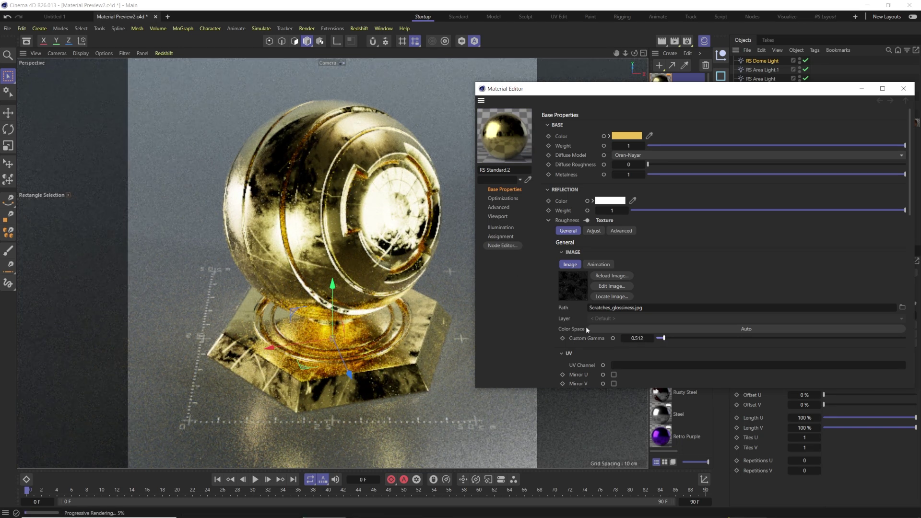
Set the first UV remap scale value of the roughness texture to 5 and adjust the second scale value.
scroll(588, 329, down, 5)
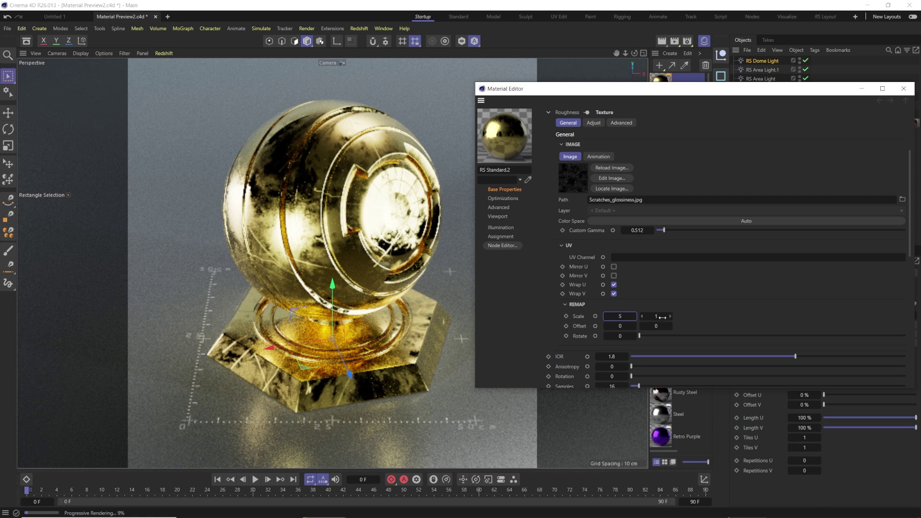
scroll(660, 314, up, 3)
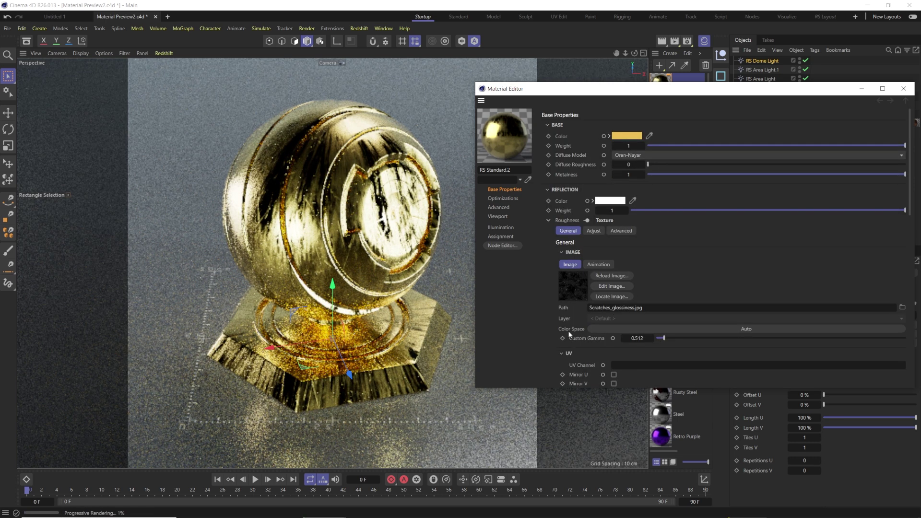
scroll(586, 288, down, 3)
click(655, 316)
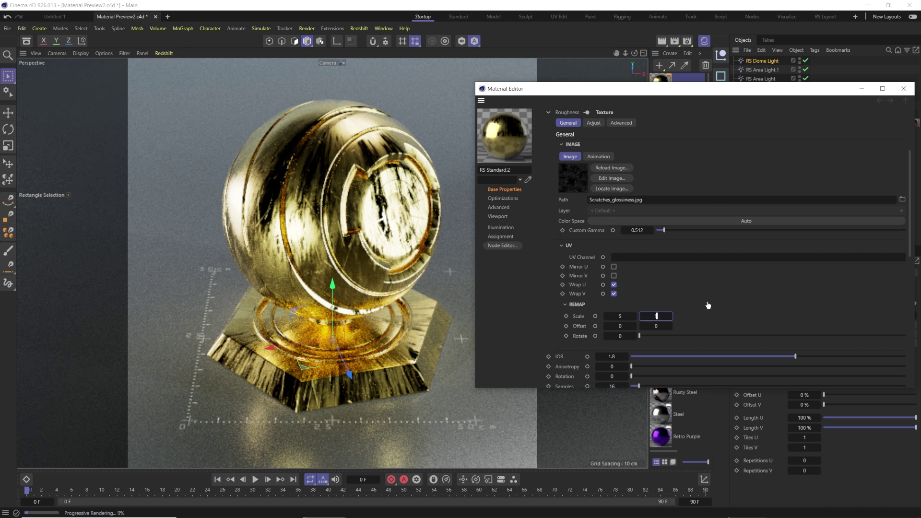
Set the roughness texture's custom gamma to 0.8 and collapse the roughness texture settings.
scroll(707, 301, up, 2)
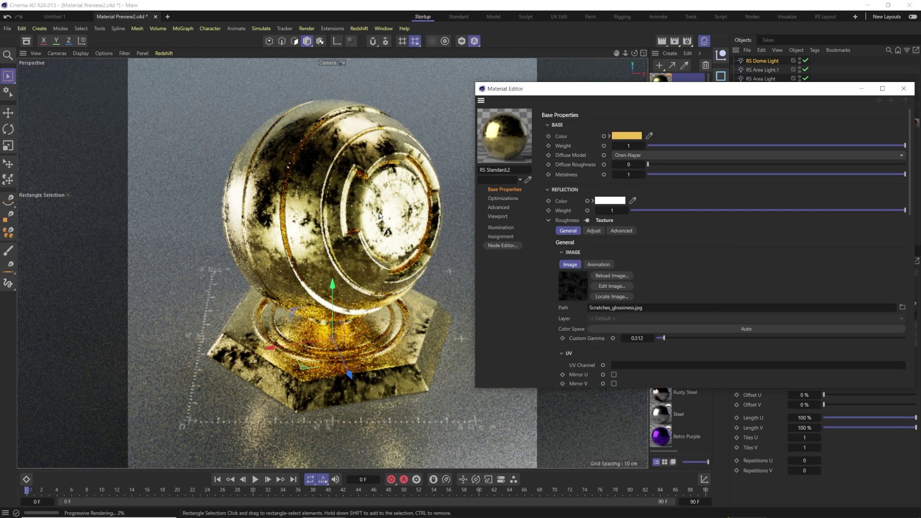
click(637, 338)
text(0.8)
key(Return)
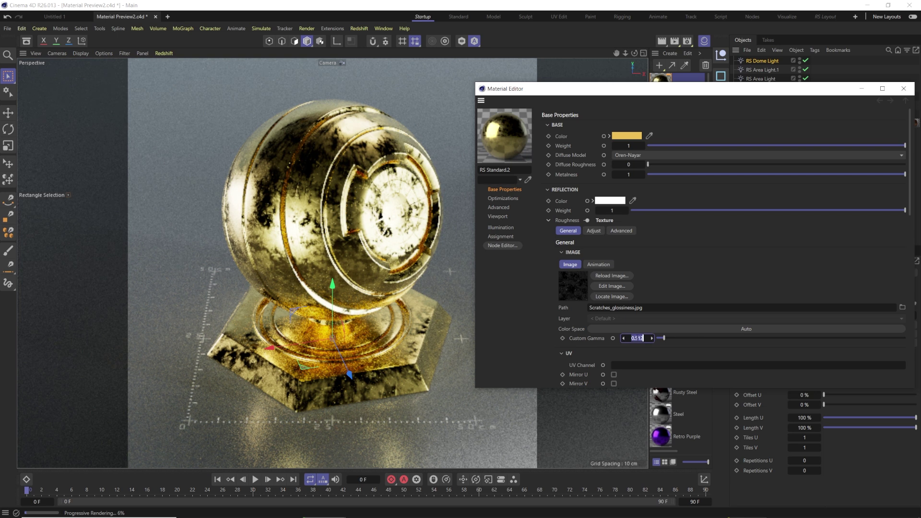
click(549, 220)
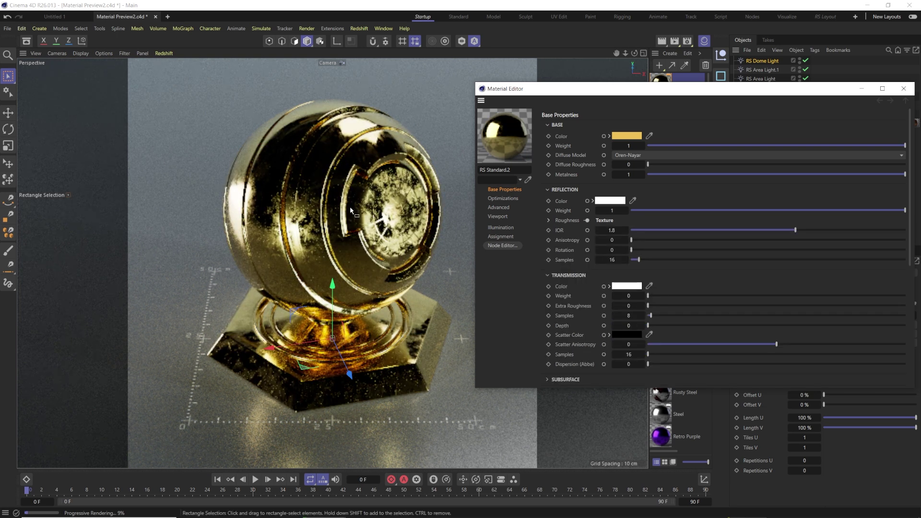
Set the height scale of the geometry bump map to -0.1 after trying -0.015.
scroll(612, 267, down, 5)
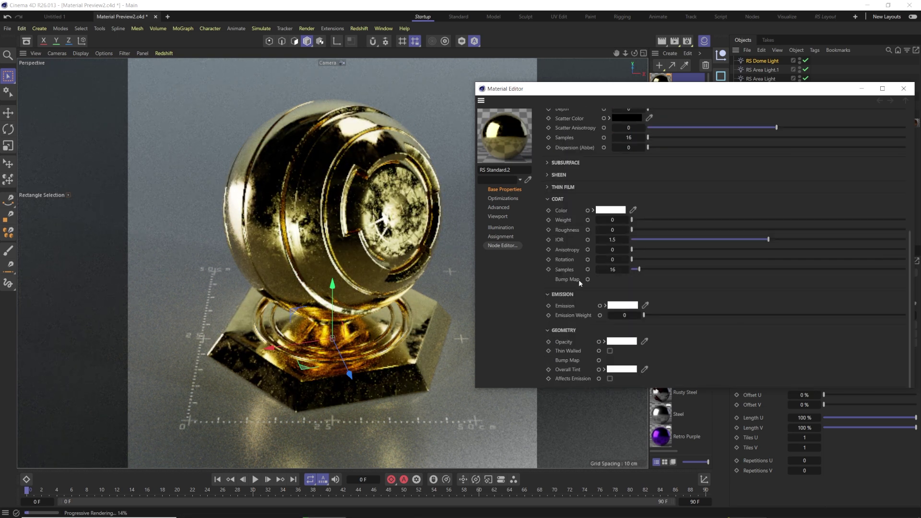
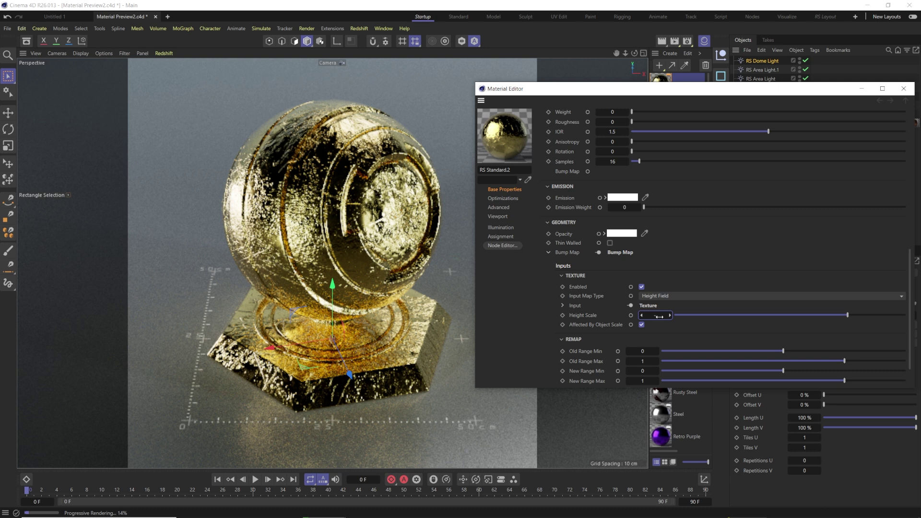
drag(659, 315, 648, 315)
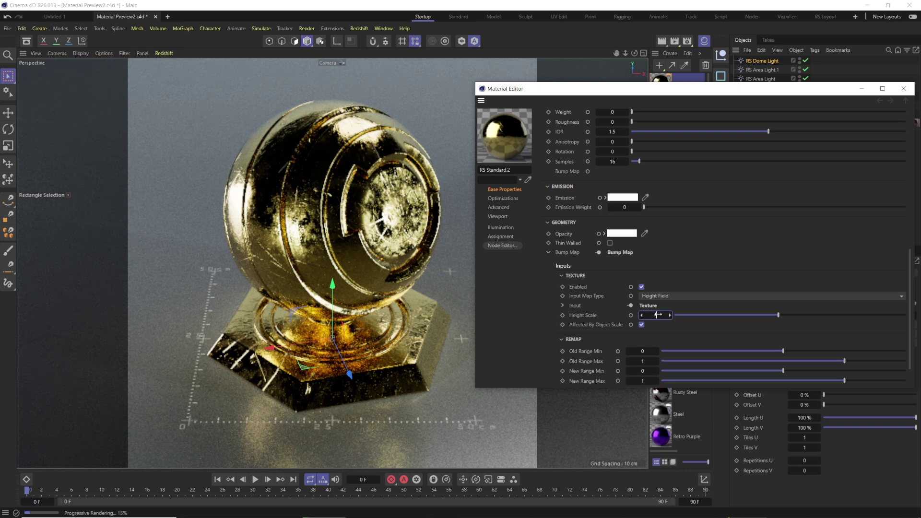
drag(659, 315, 669, 315)
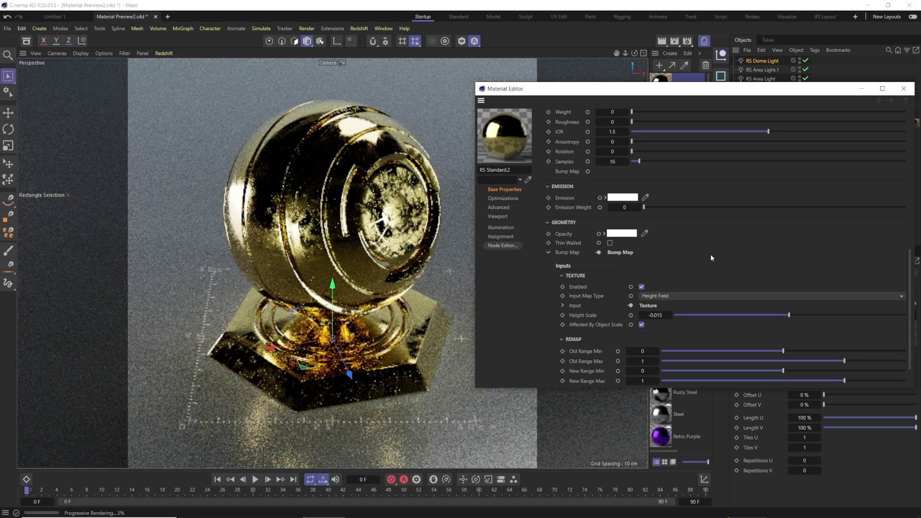
double_click(656, 315)
text(-0.1)
key(Return)
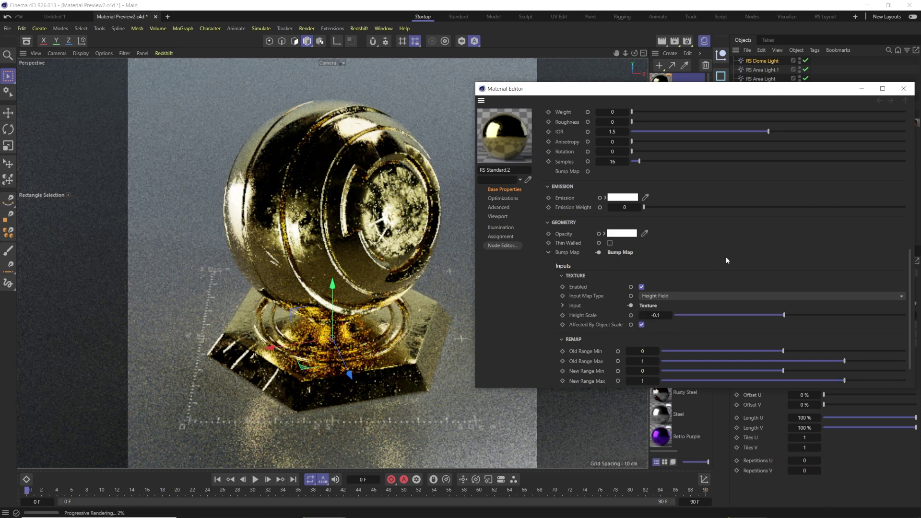
Open the material's node graph, spread out the Texture, Bump Map and RS Standard nodes, and close the graph.
scroll(603, 298, up, 5)
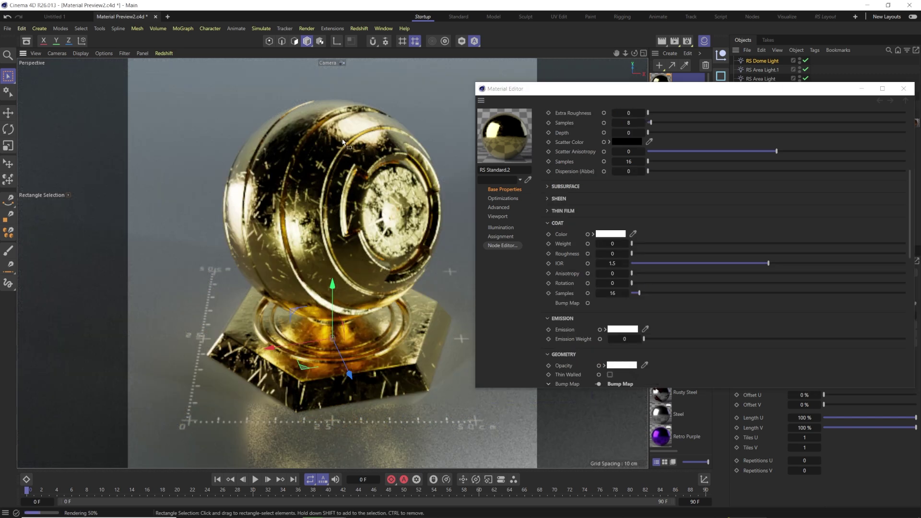
click(502, 246)
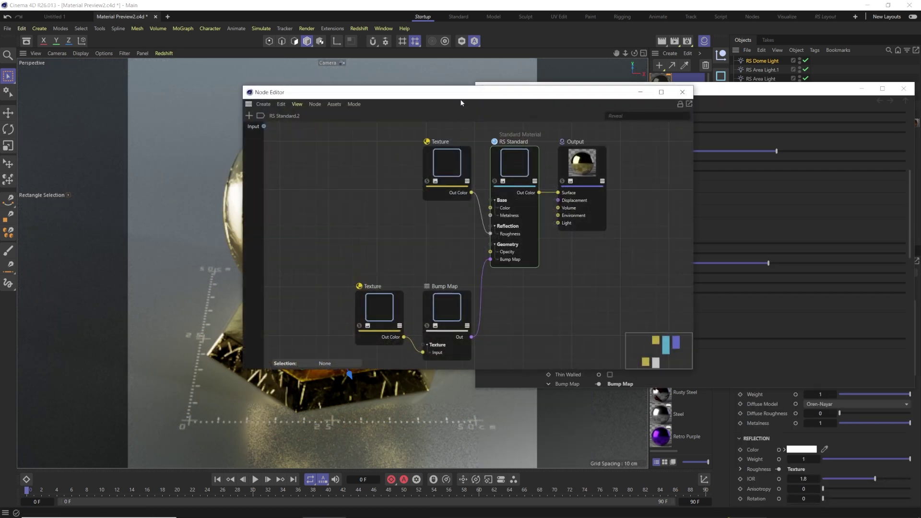
drag(339, 293, 280, 250)
drag(408, 299, 376, 262)
drag(415, 156, 351, 158)
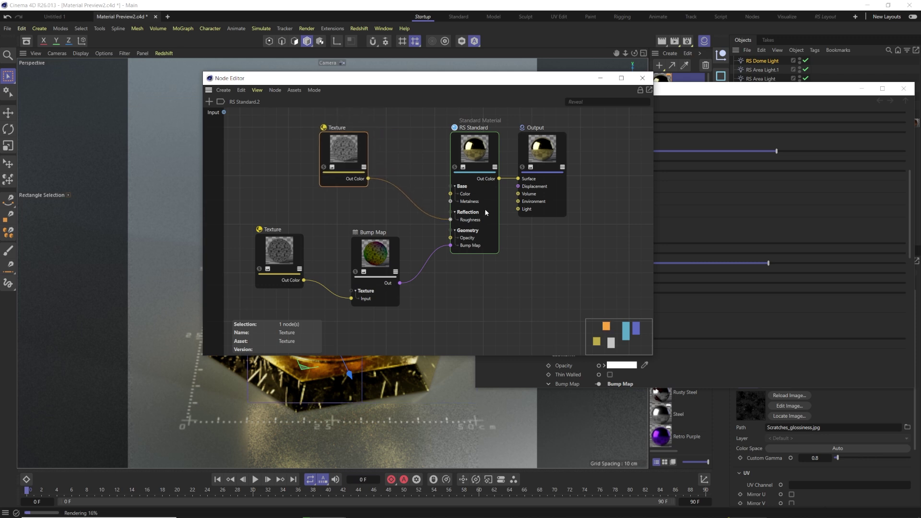
drag(474, 177, 458, 173)
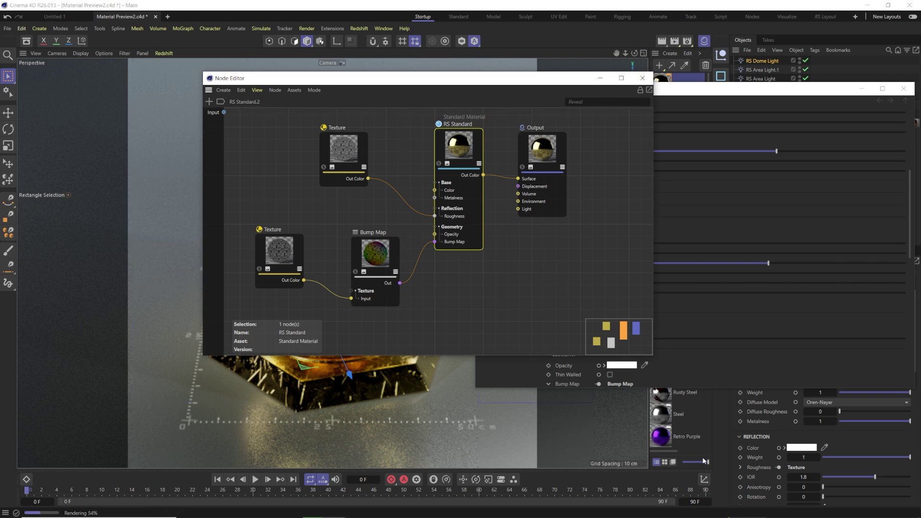
click(643, 78)
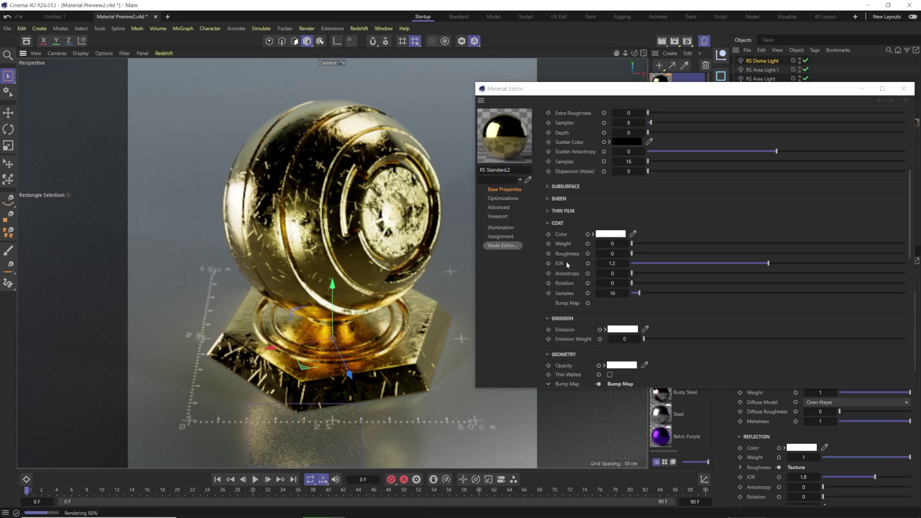
scroll(563, 274, up, 3)
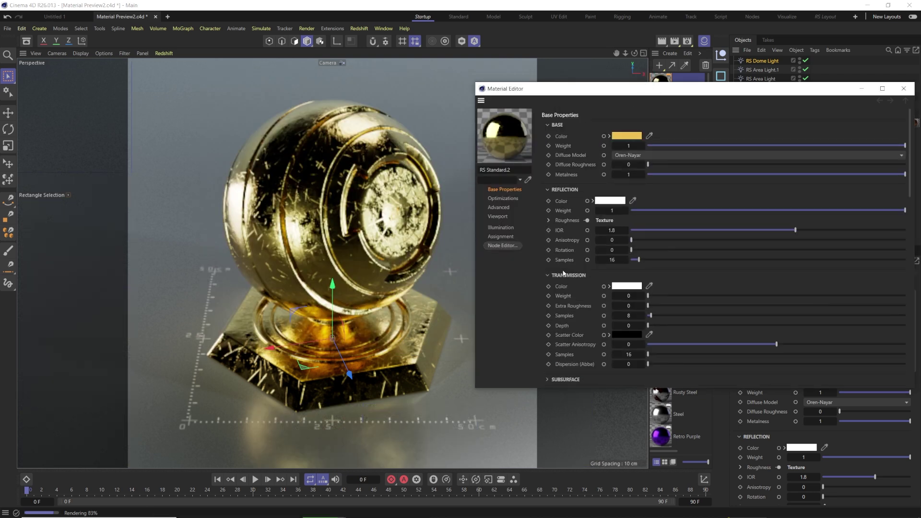
drag(600, 89, 422, 61)
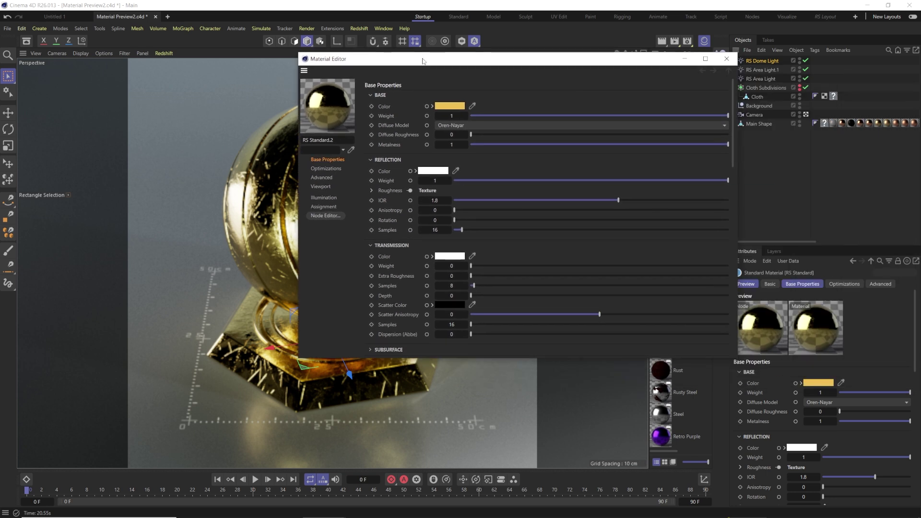
scroll(401, 258, down, 15)
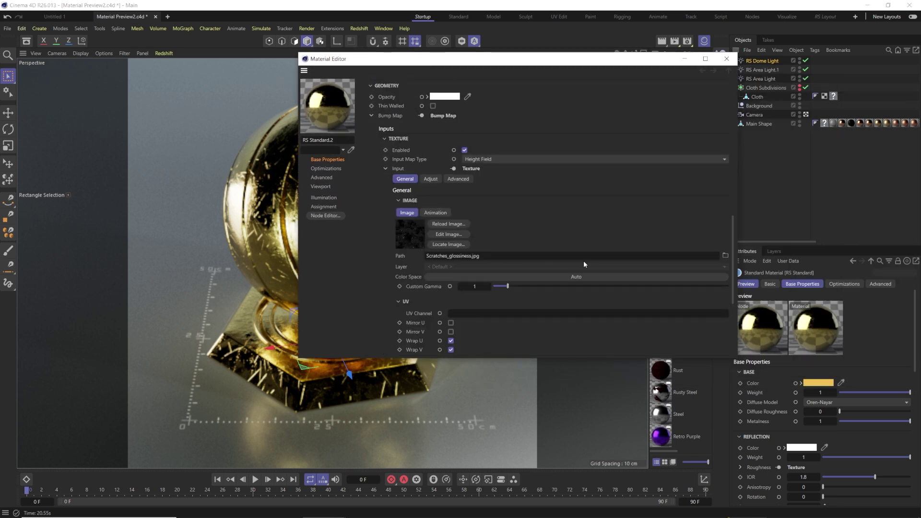
click(724, 256)
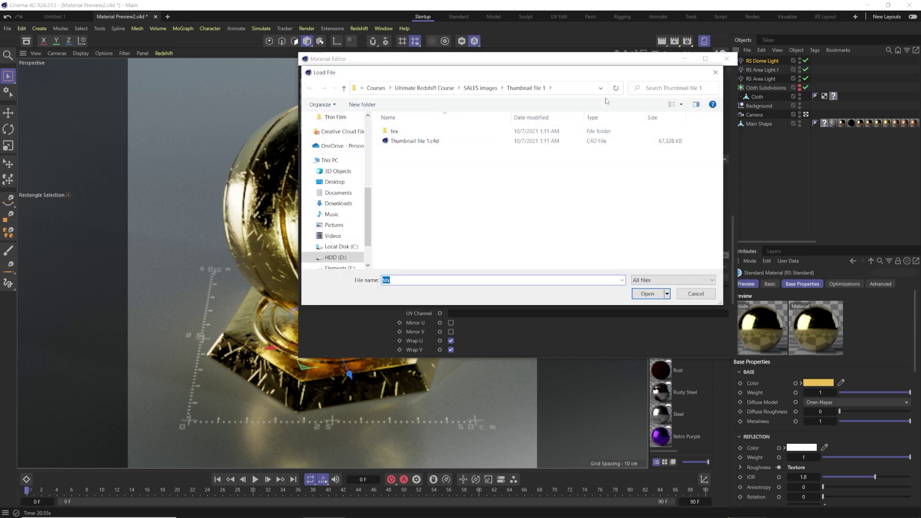
click(715, 72)
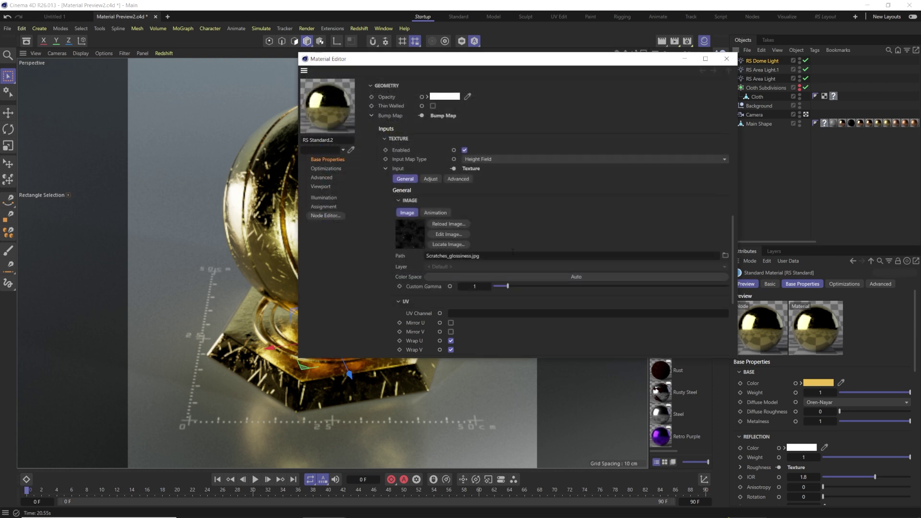
Reuse the roughness texture with its 0.8 custom gamma as the bump map's input texture.
click(476, 178)
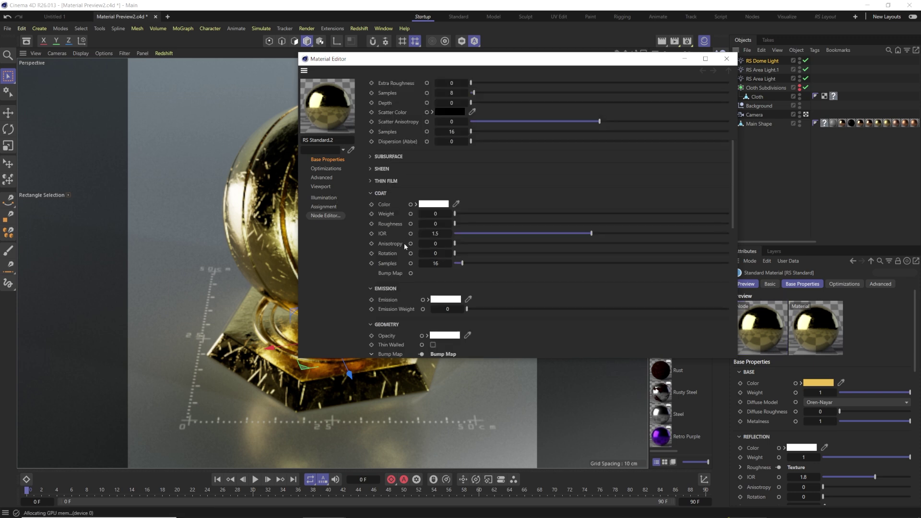
scroll(382, 261, down, 5)
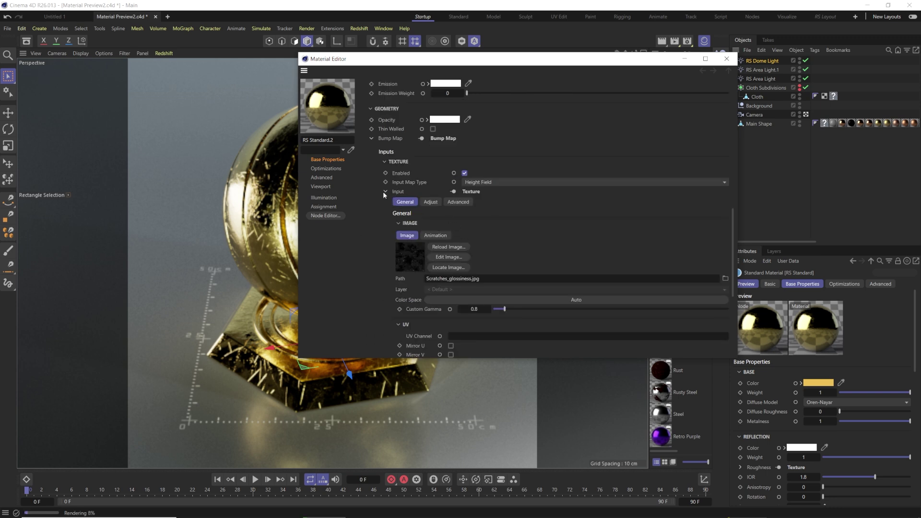
drag(379, 60, 498, 76)
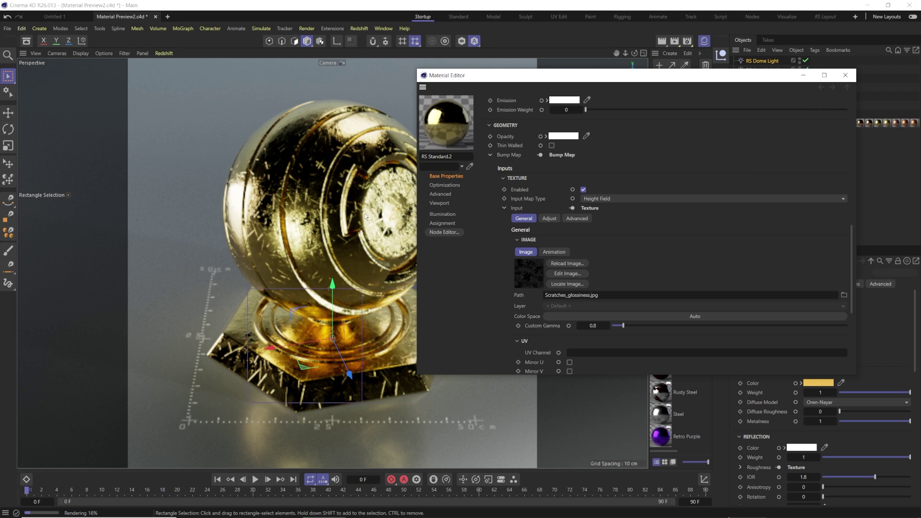
Remove the texture from the bump map's input and show that input in the Node Editor.
click(572, 209)
click(618, 311)
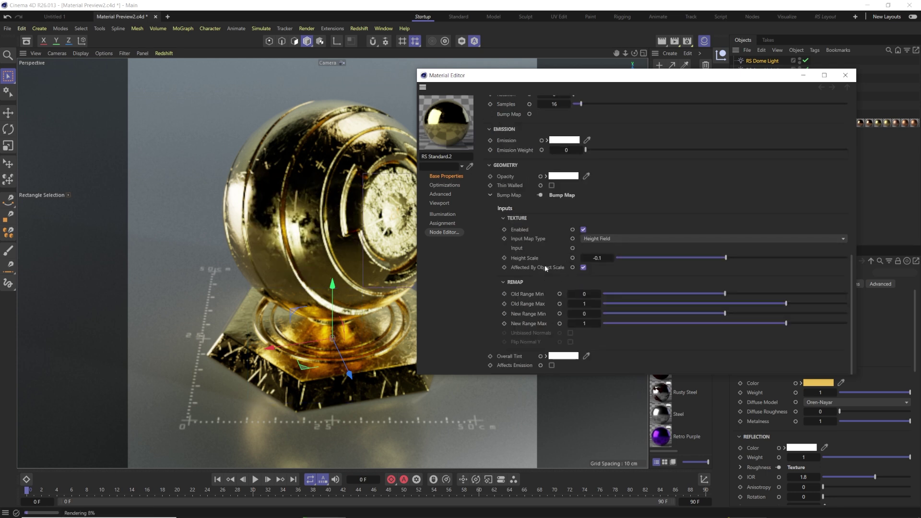
click(573, 249)
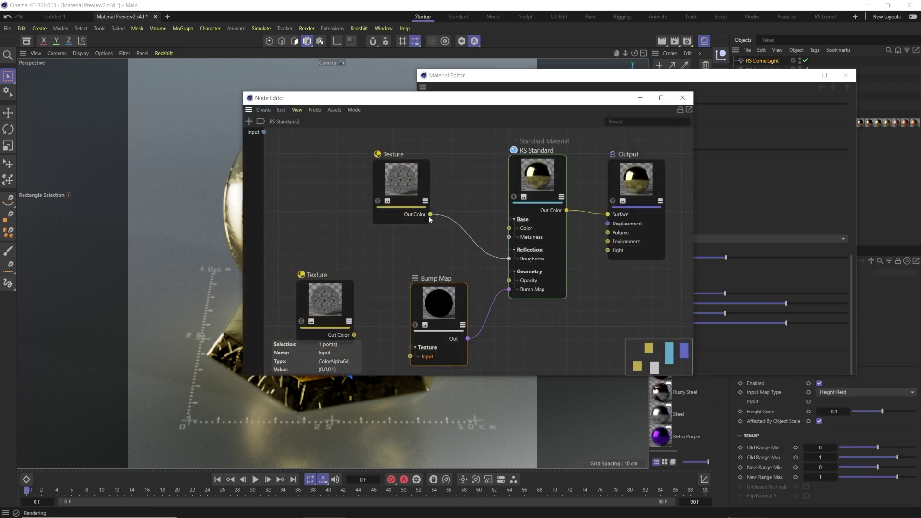
Connect the roughness Texture node's Out Color to the Bump Map node's Input and reposition the Texture node.
drag(402, 182, 370, 167)
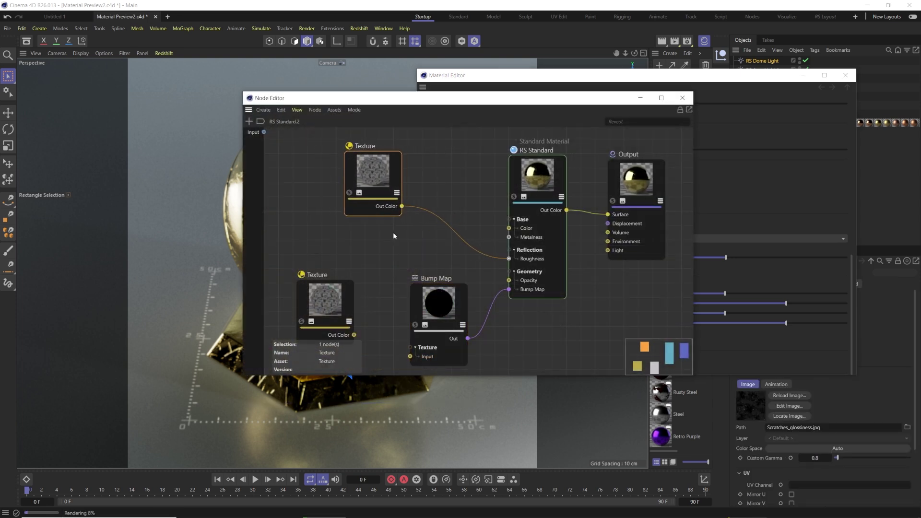
drag(402, 206, 412, 357)
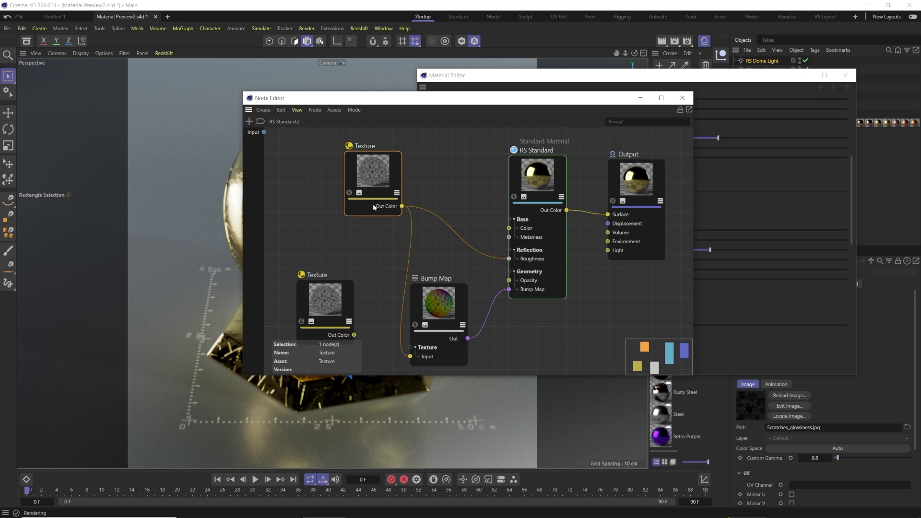
drag(377, 185, 395, 183)
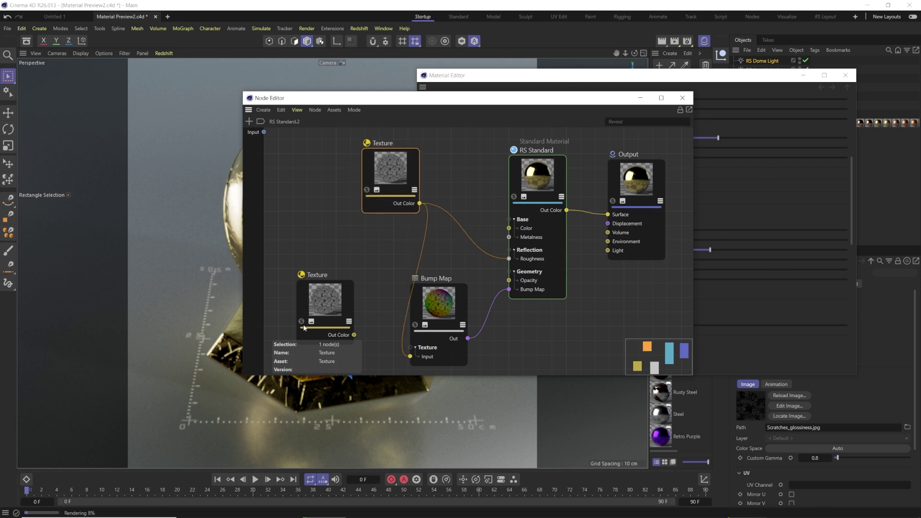
drag(304, 328, 311, 299)
drag(374, 200, 379, 174)
mouse_move(332, 279)
mouse_down()
mouse_move(325, 286)
mouse_move(324, 269)
mouse_move(333, 270)
mouse_up()
drag(377, 172, 368, 167)
drag(327, 265, 332, 261)
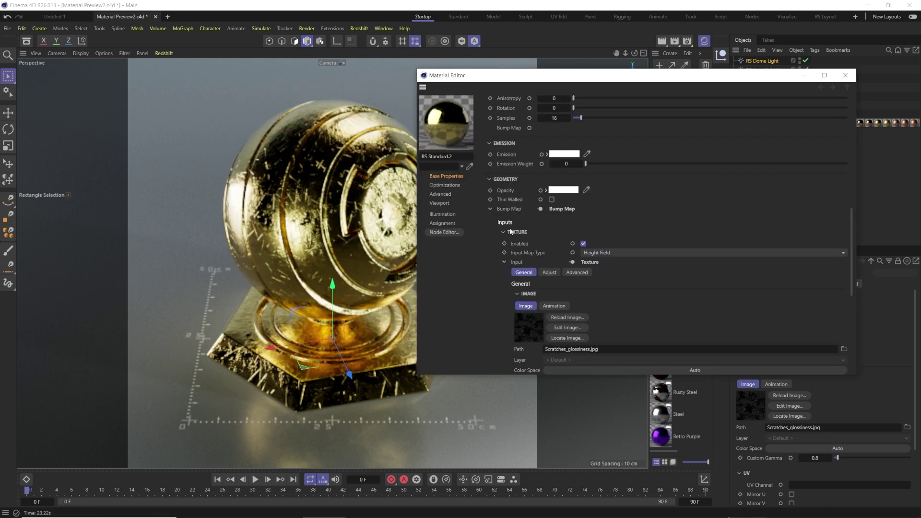
Remove the bump map's input texture and connect an existing Texture node of the material to that input.
click(572, 263)
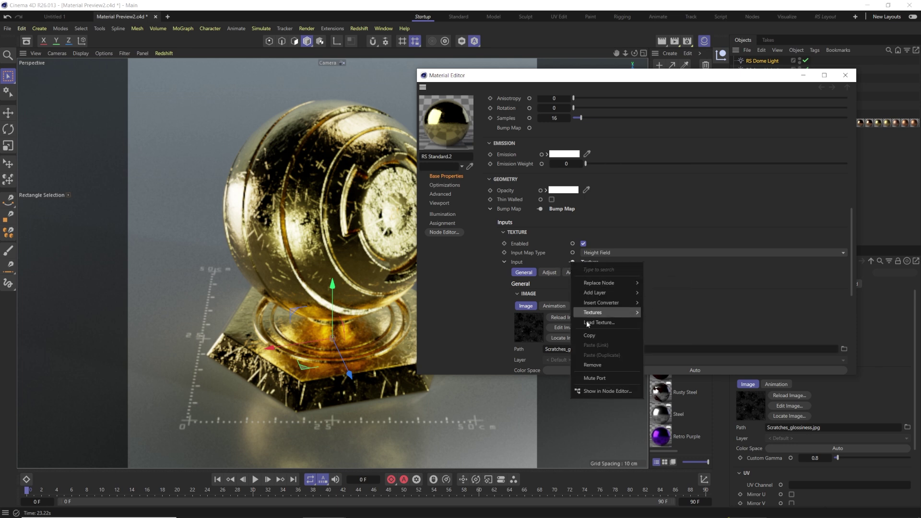
click(593, 364)
click(572, 263)
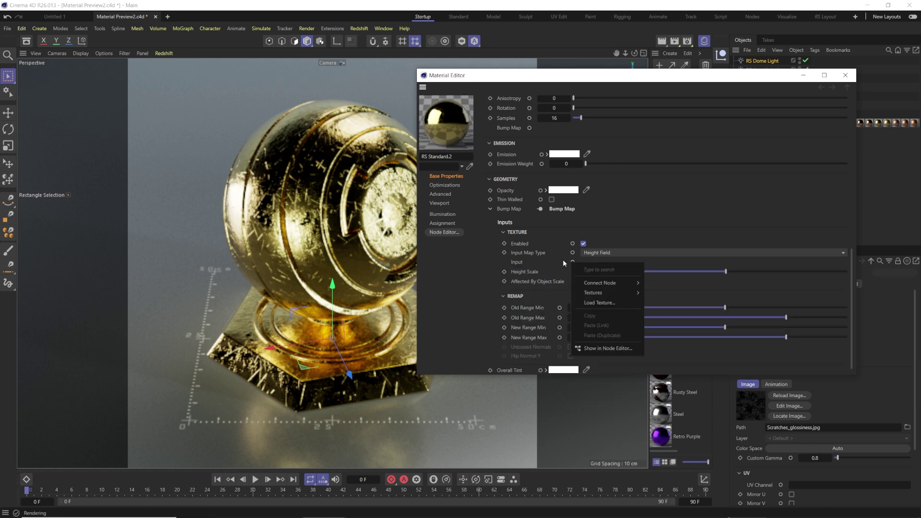
mouse_move(612, 293)
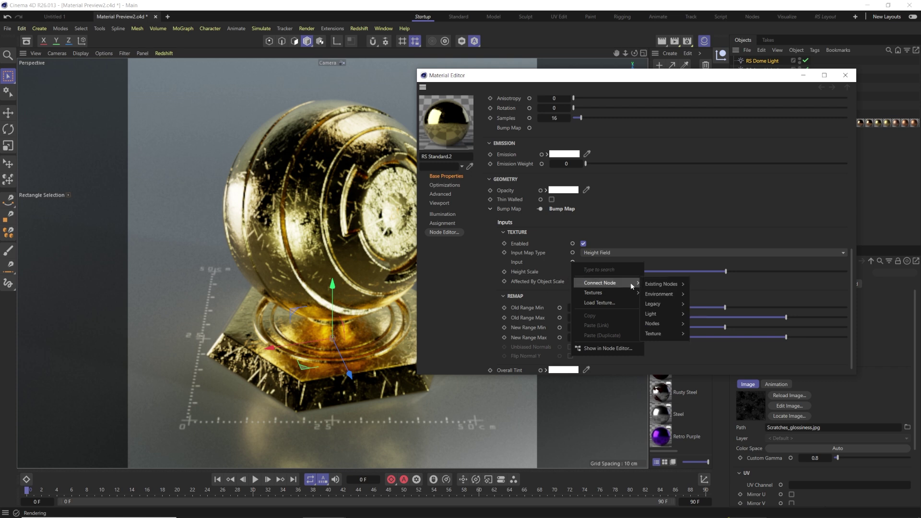
mouse_move(662, 284)
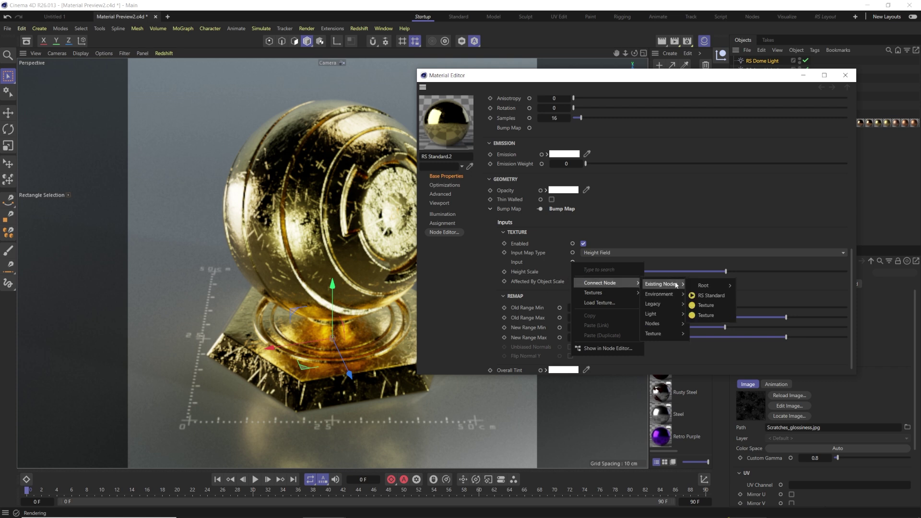
click(707, 305)
scroll(647, 281, up, 3)
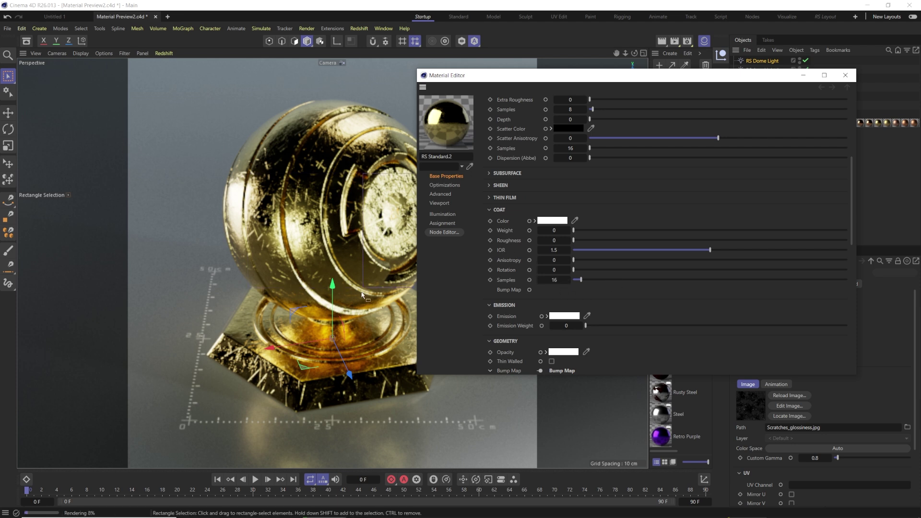
Close the gold material's editor, apply the Steel material to the shader ball, and open Steel to inspect its base color.
scroll(525, 192, up, 5)
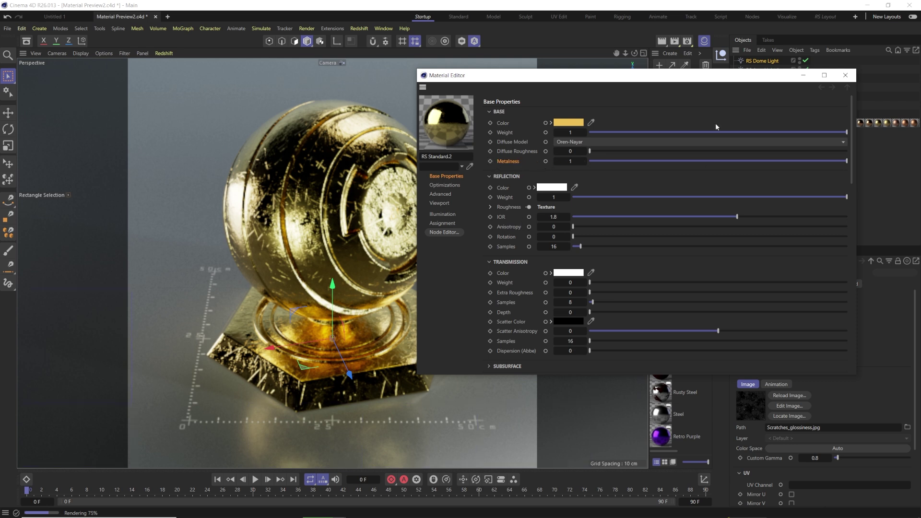
click(845, 76)
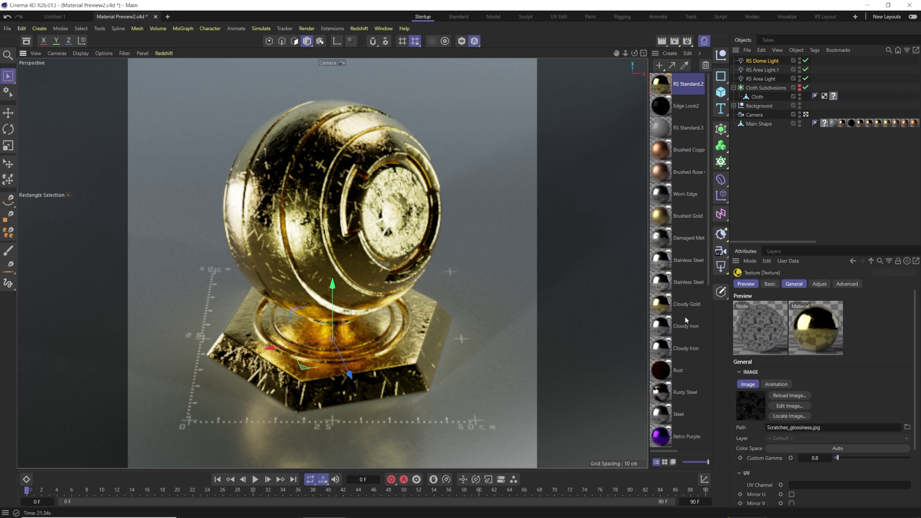
double_click(661, 414)
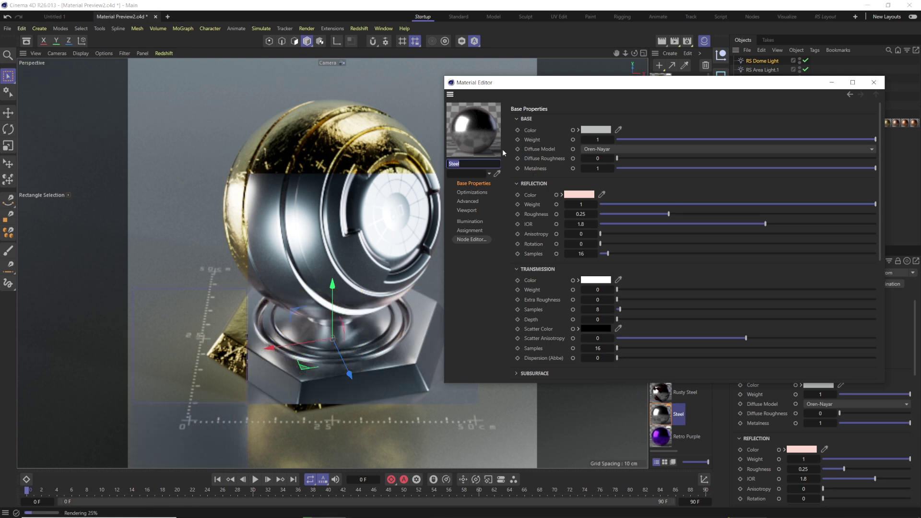
click(596, 129)
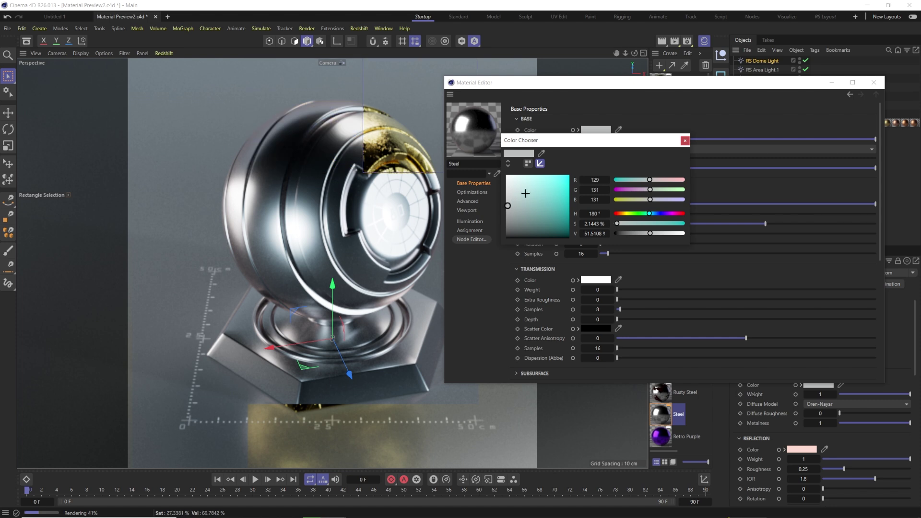
click(685, 141)
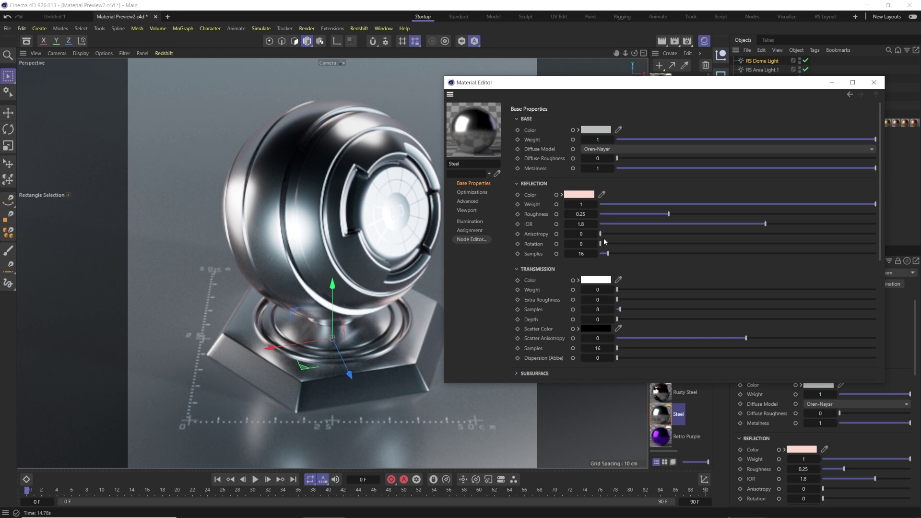
Try reflection roughness values of 0.1, 0.2, 1 and 0 on the Steel material.
click(582, 214)
text(0.1)
key(Return)
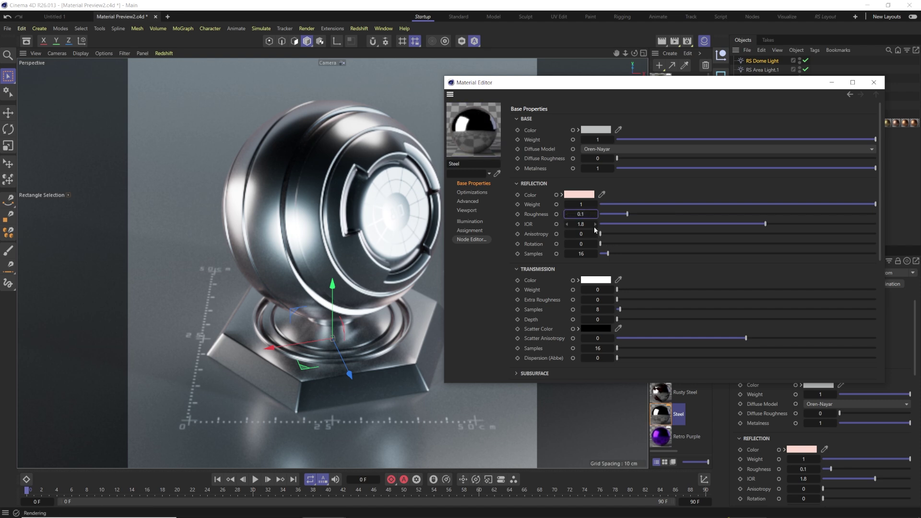
drag(581, 214, 591, 214)
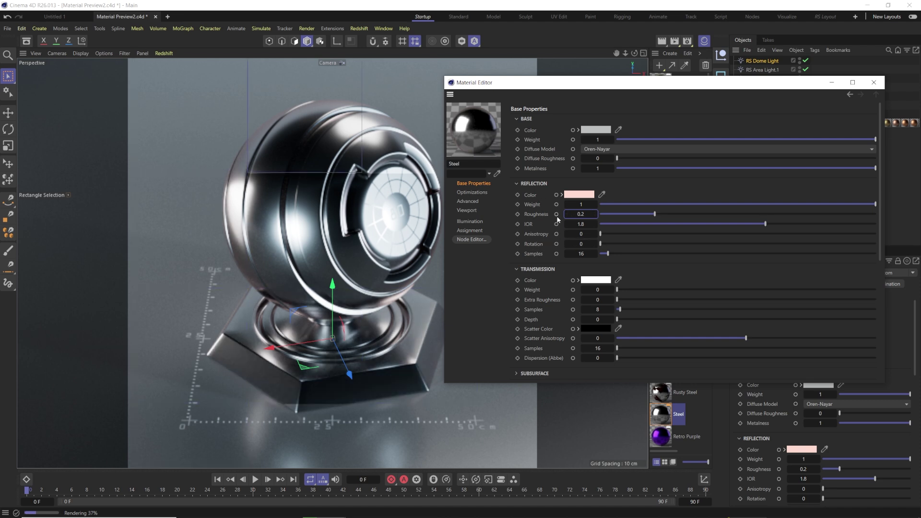
key(Return)
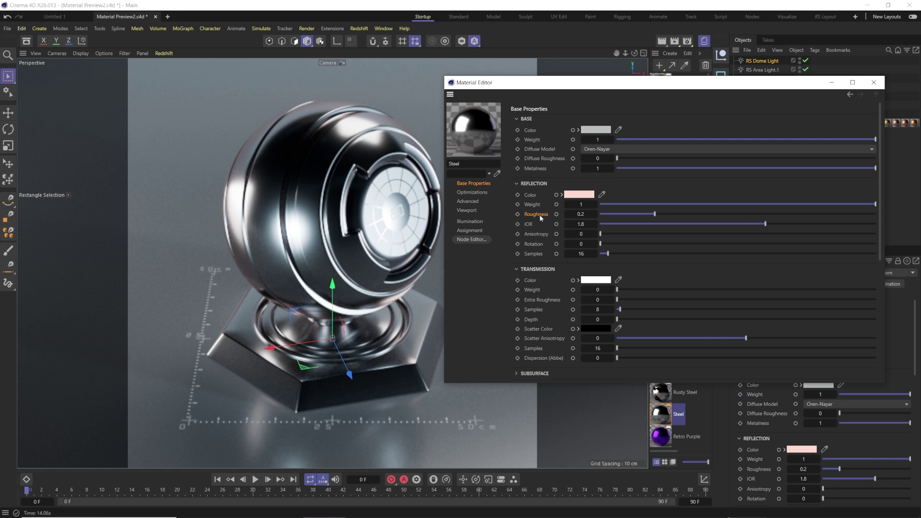
drag(640, 214, 882, 211)
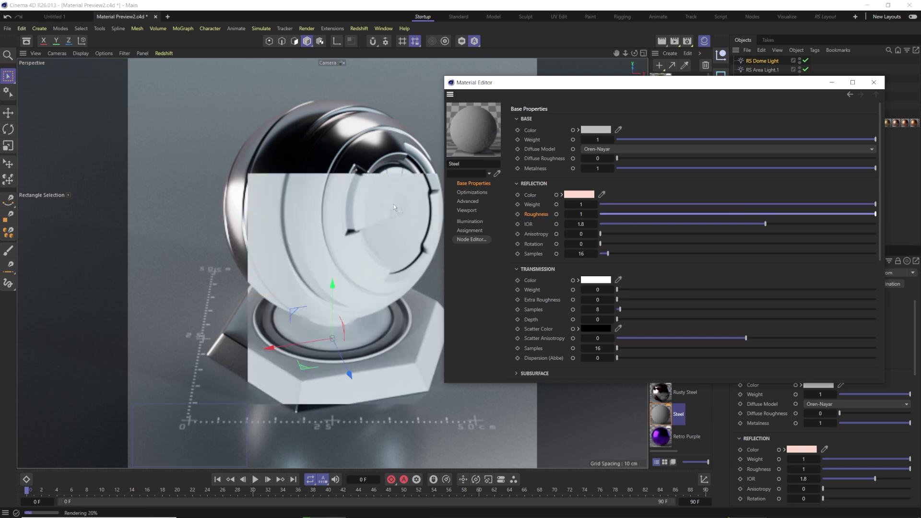
drag(638, 215, 574, 211)
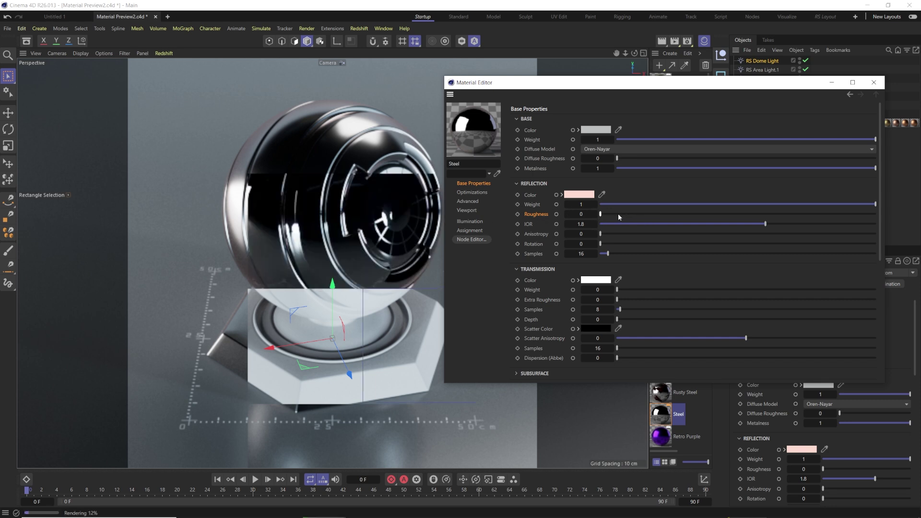
Connect a Maxon Noise texture to the Steel material's reflection roughness.
right_click(557, 214)
text(ma)
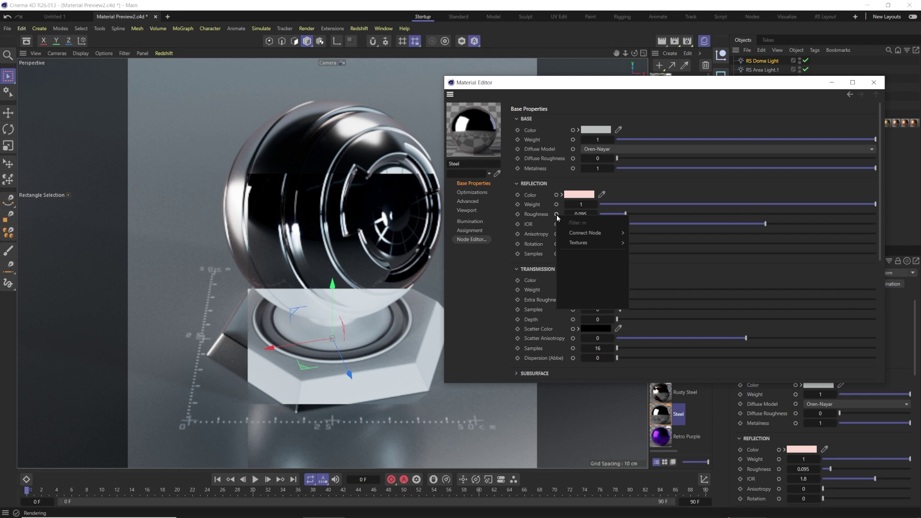
mouse_move(588, 233)
text(x)
mouse_move(638, 234)
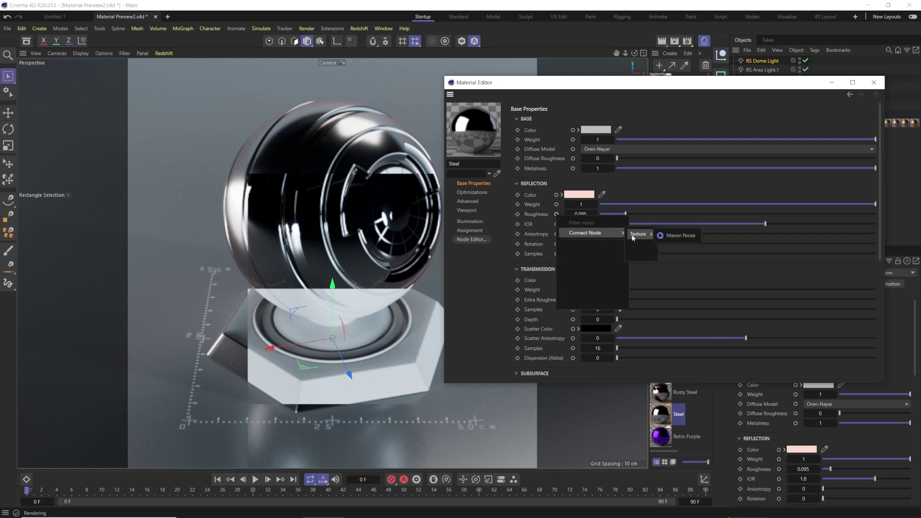
click(674, 236)
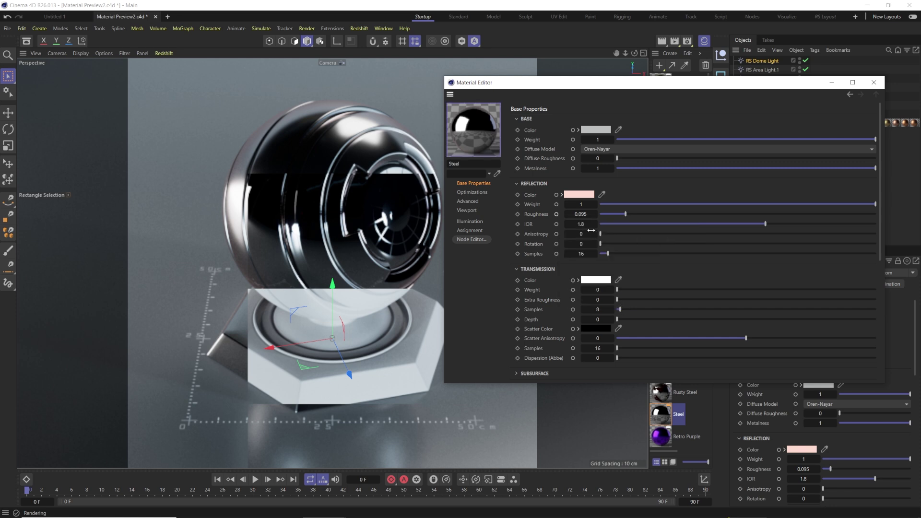
Show the Steel material's node graph beside the render and display the Maxon Noise node's settings.
click(518, 214)
click(485, 241)
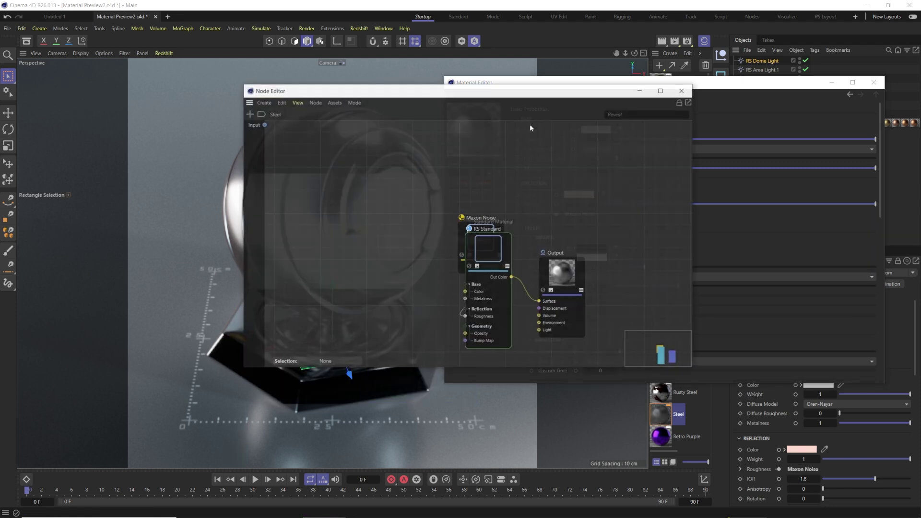
click(597, 205)
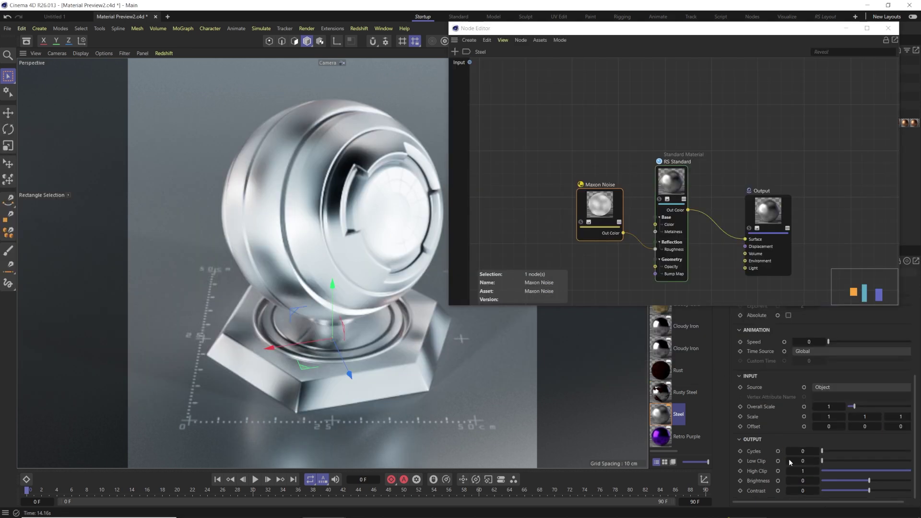
Try a noise contrast of 1 and a low clip of about 0.456, resetting each to 0.
drag(873, 493, 911, 492)
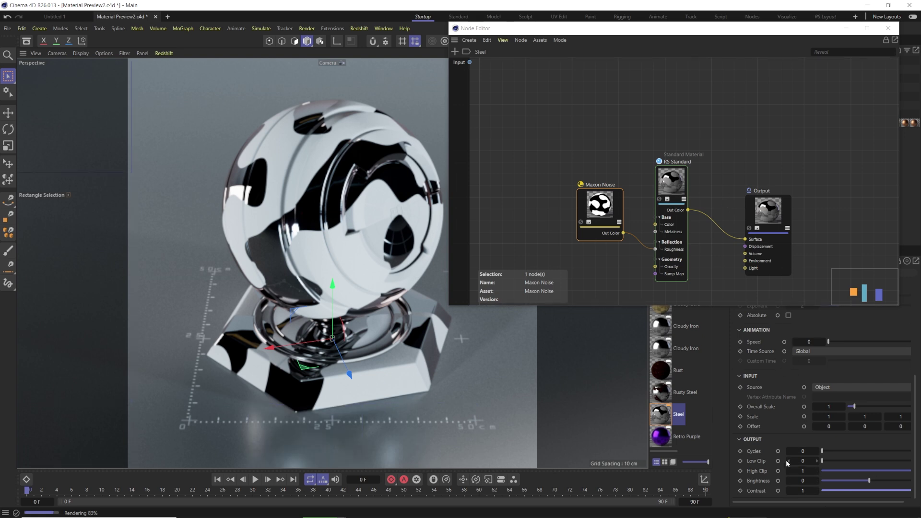
click(870, 491)
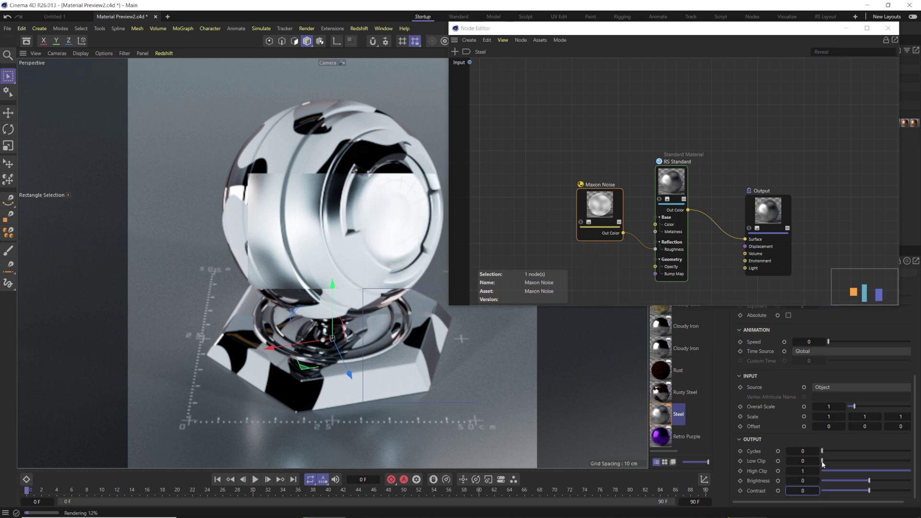
drag(822, 461, 865, 461)
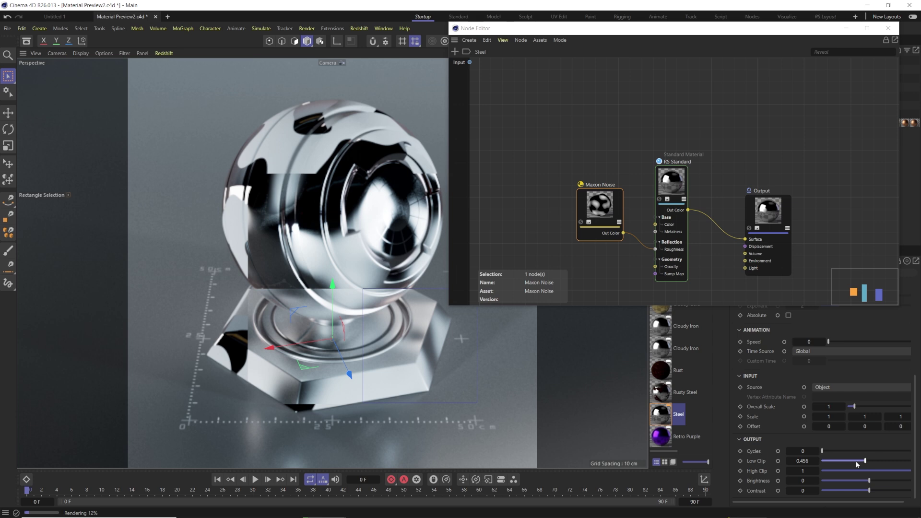
double_click(802, 461)
text(0)
key(Return)
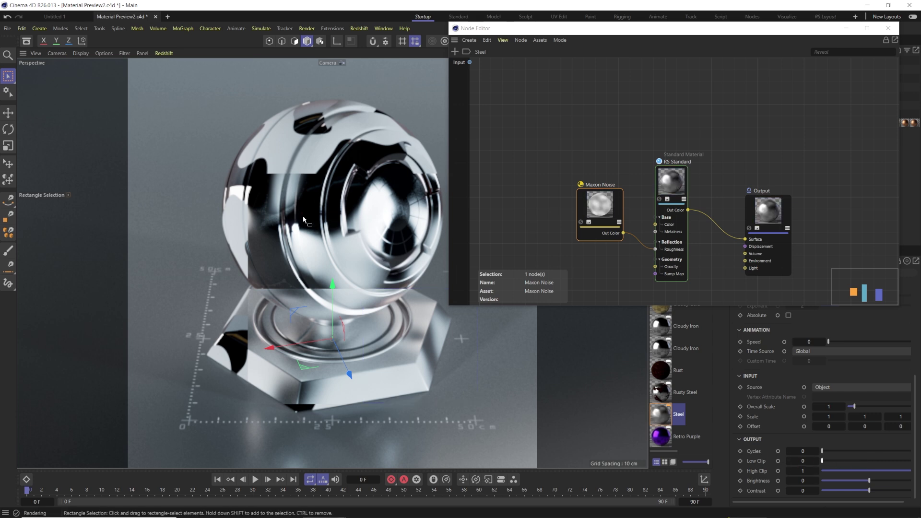
Narrow the noise's low clip to about 0.493 and high clip to about 0.502, and set its type to Turbulence.
drag(910, 471, 887, 472)
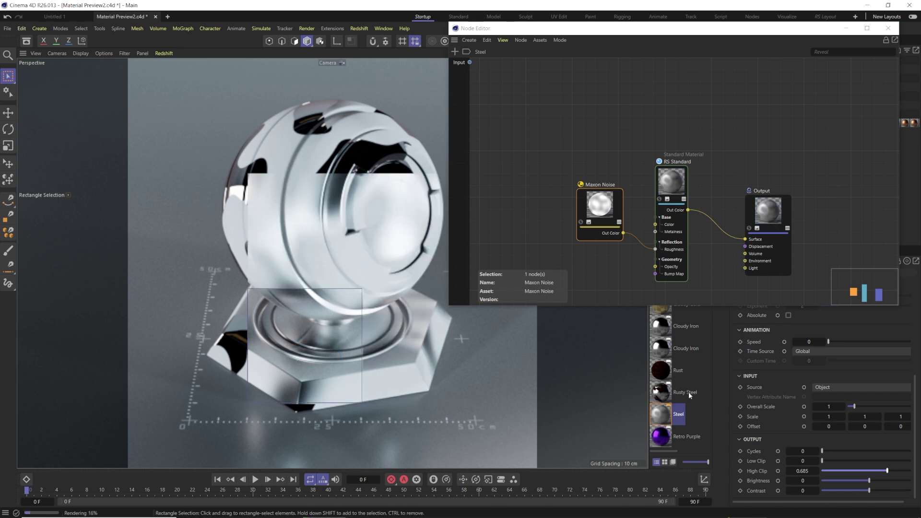
drag(821, 461, 870, 471)
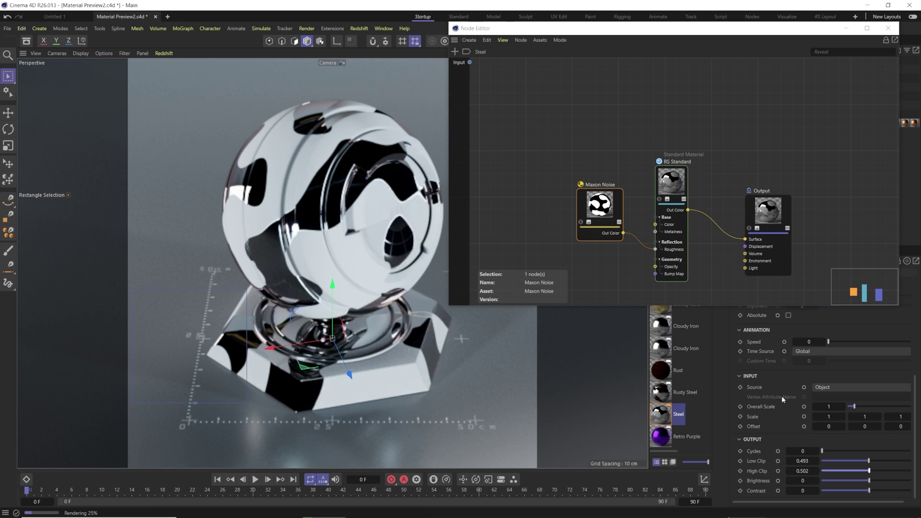
scroll(781, 402, up, 4)
click(802, 375)
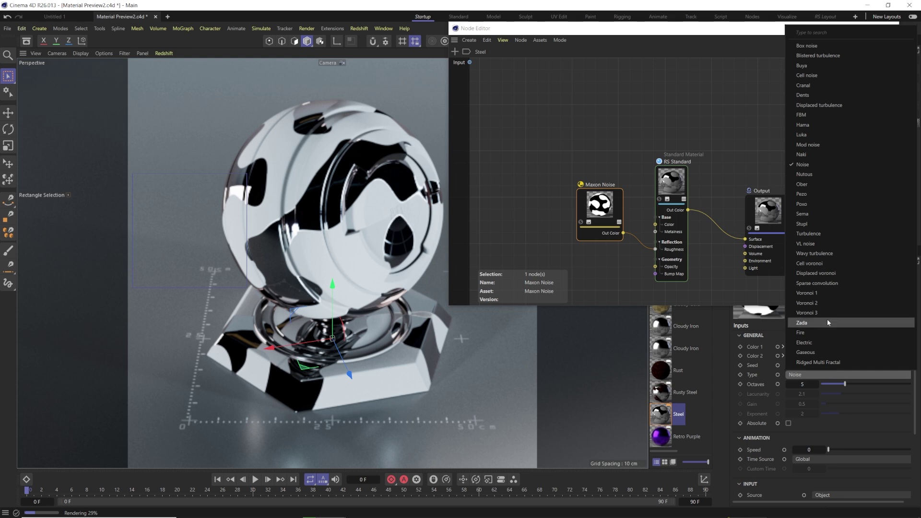
click(816, 234)
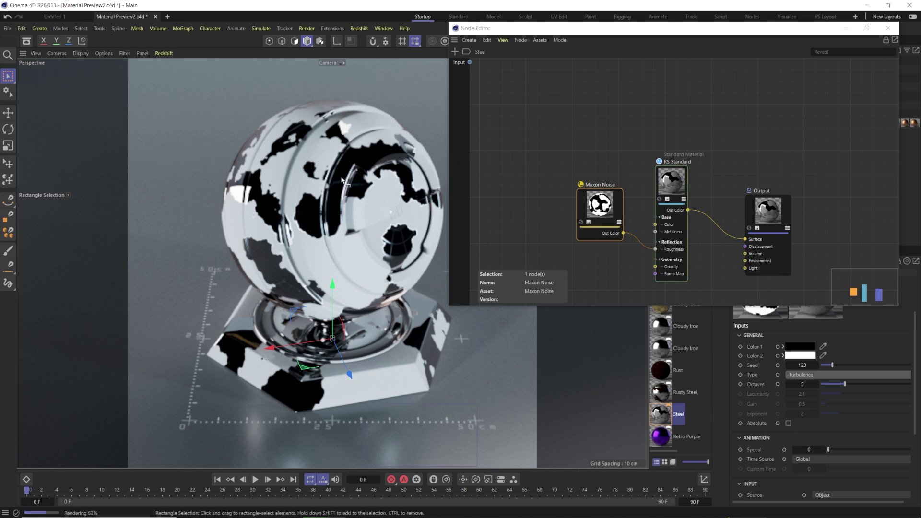
Darken the Maxon Noise node's Color 2 from white to a medium grey.
click(801, 356)
click(711, 429)
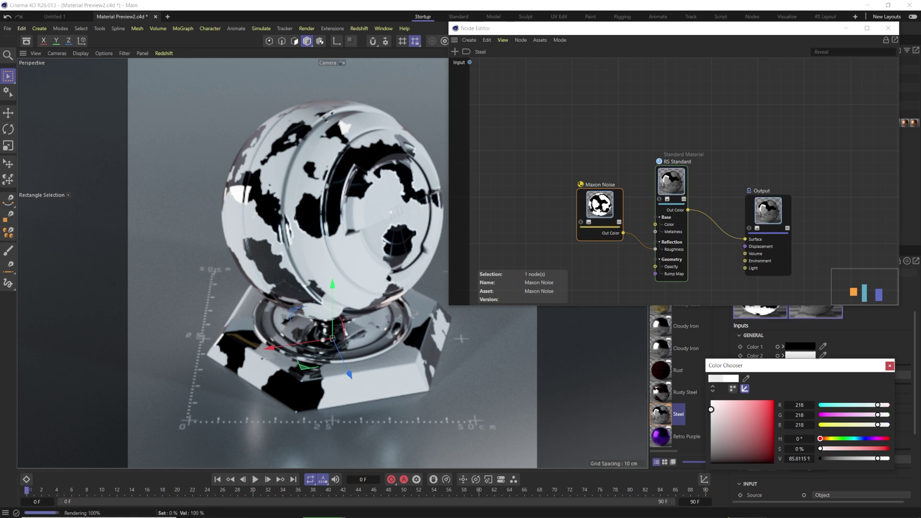
drag(711, 430, 711, 443)
click(890, 366)
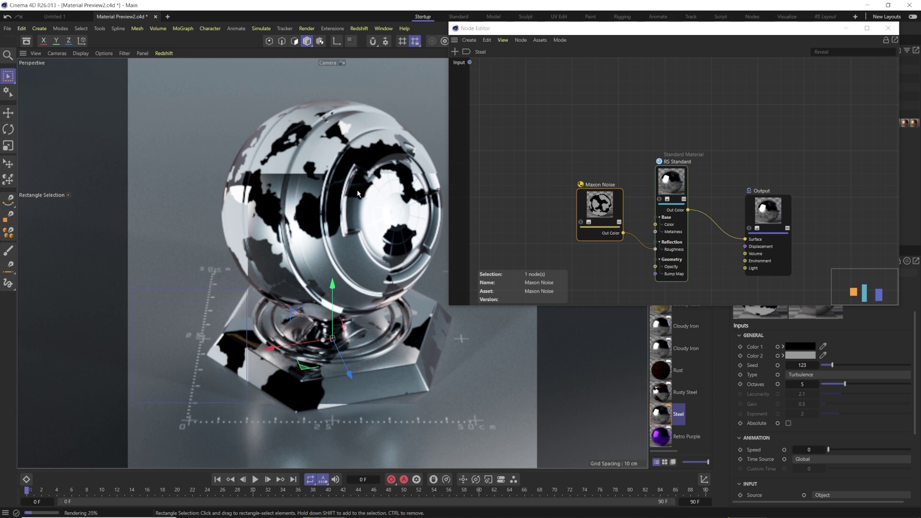
Lighten the Maxon Noise node's Color 1 from black to a dark grey of about RGB 41, 41, 41.
click(806, 347)
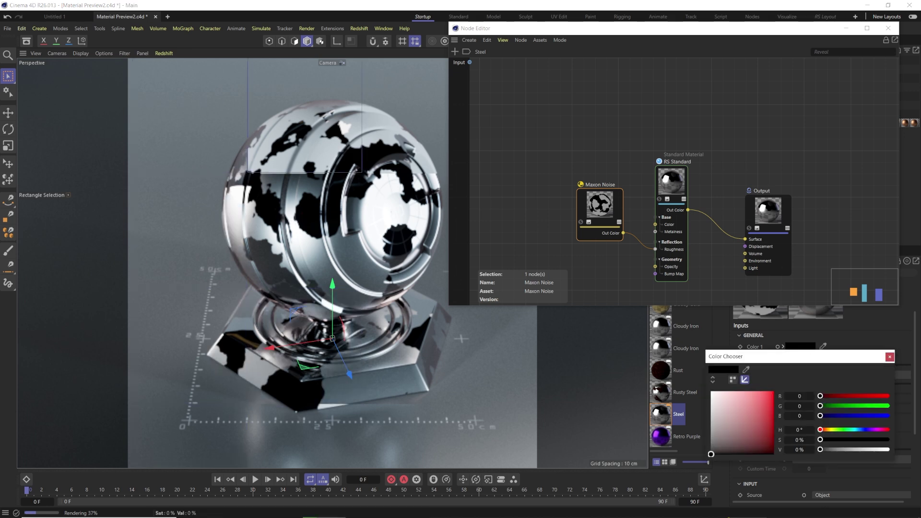
drag(711, 454, 711, 444)
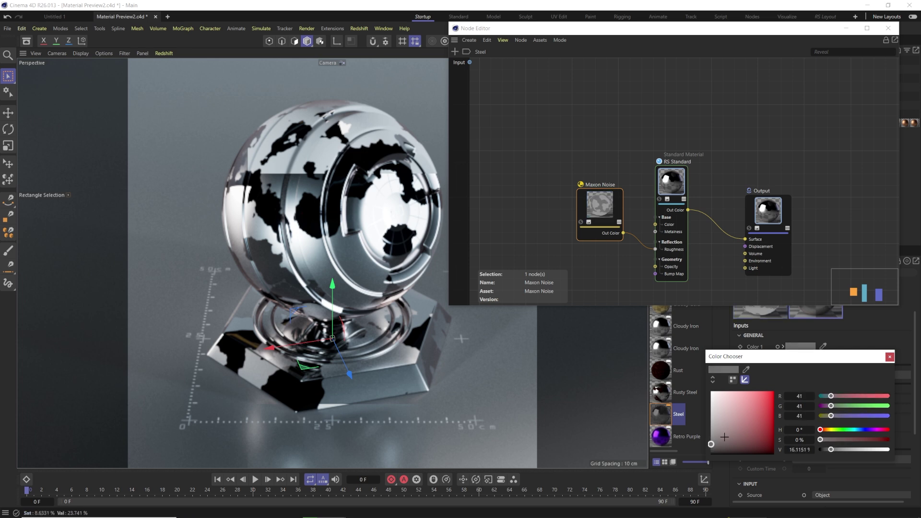
click(888, 358)
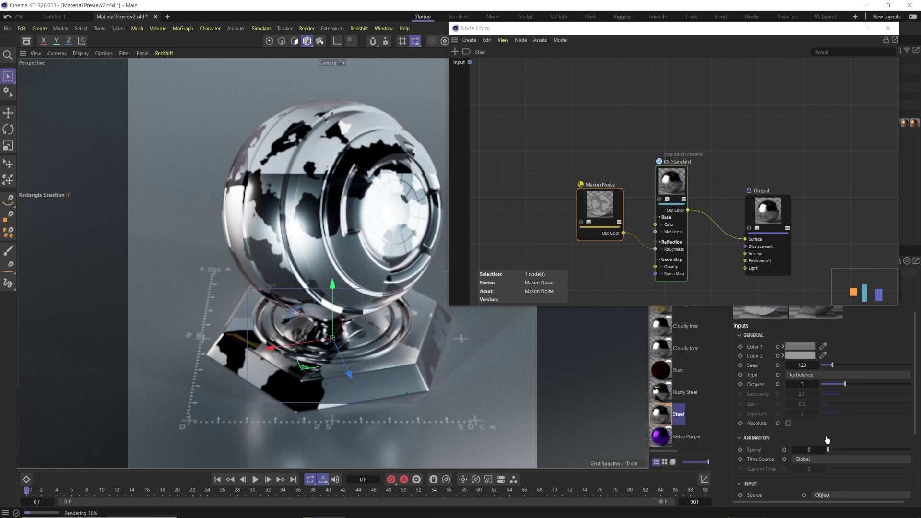
Reset the noise's clip range to 0 and 1, and set the low clip to about 0.213 and high clip to about 0.699.
scroll(762, 455, down, 5)
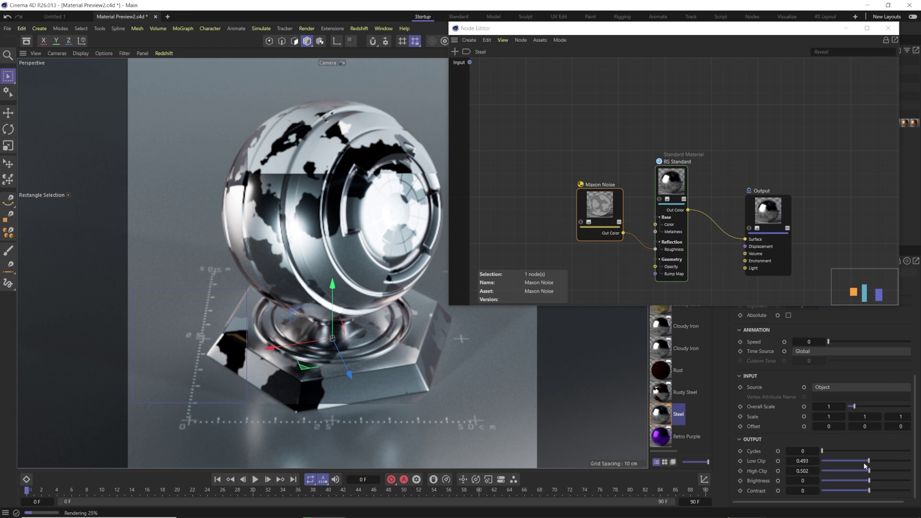
drag(802, 471, 805, 459)
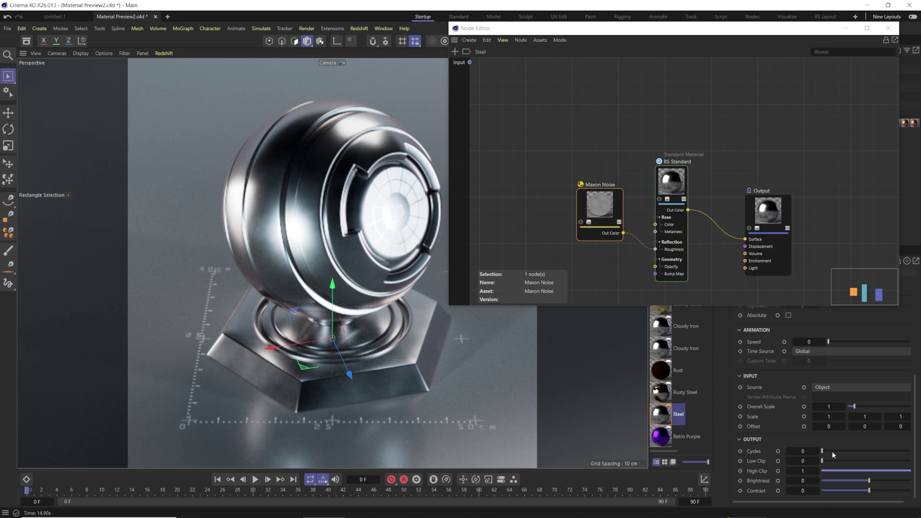
drag(834, 461, 841, 461)
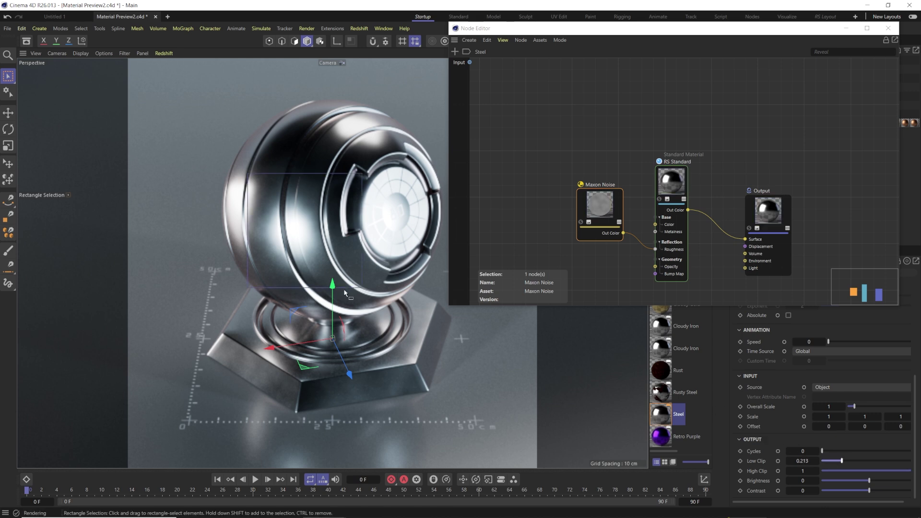
drag(909, 471, 889, 471)
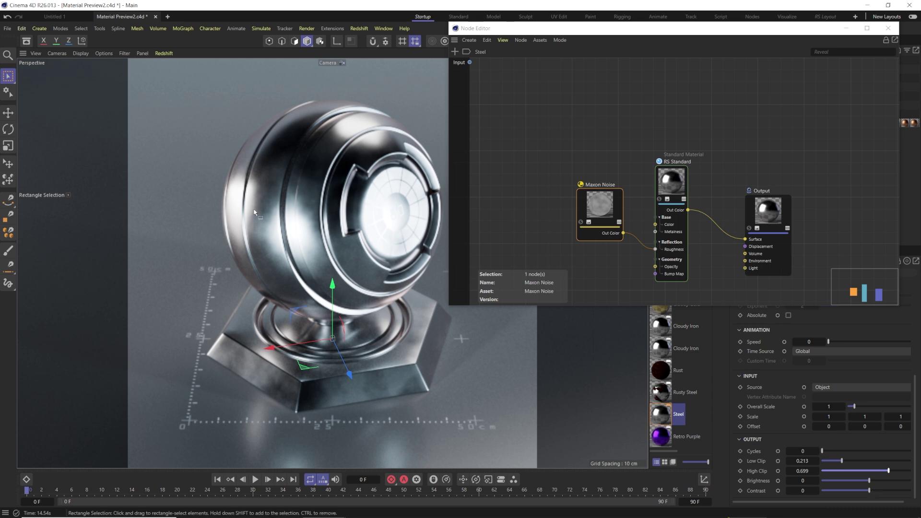
Close the Steel material's node graph and apply the Brushed Gold material to the shader ball.
drag(600, 28, 421, 75)
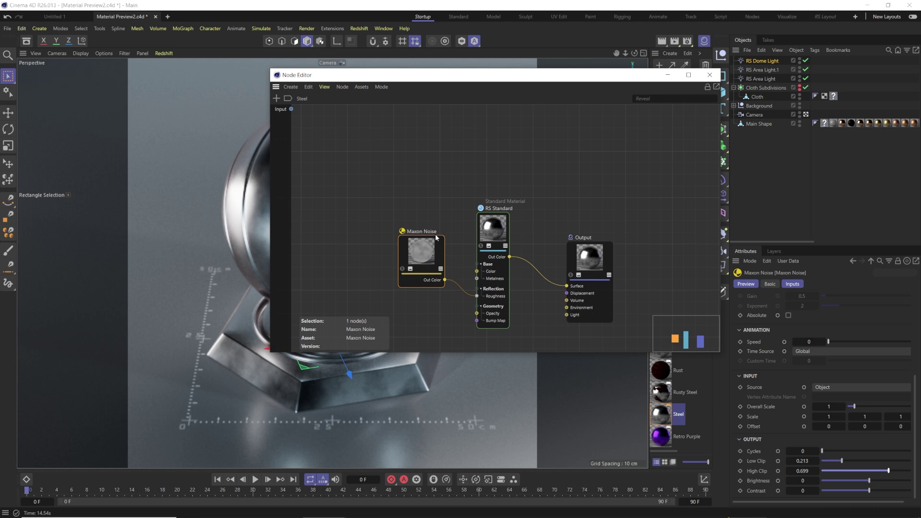
click(709, 74)
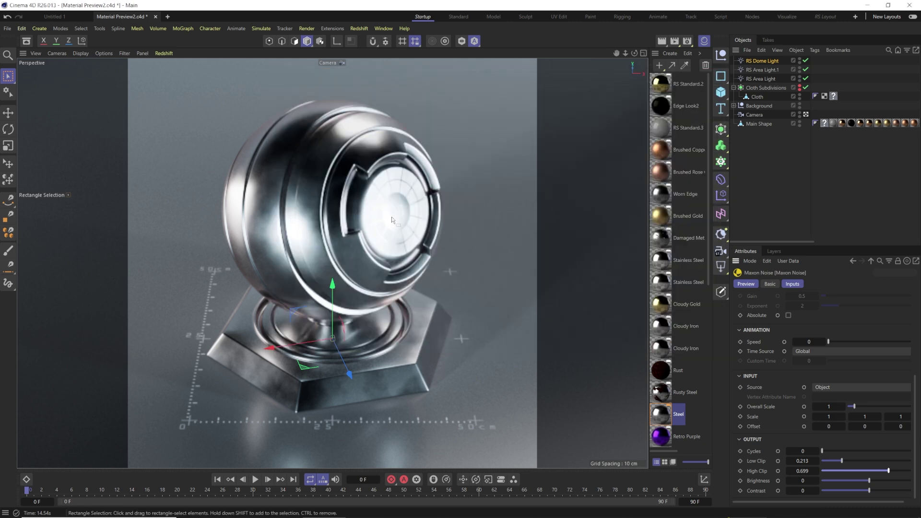
drag(662, 217, 374, 219)
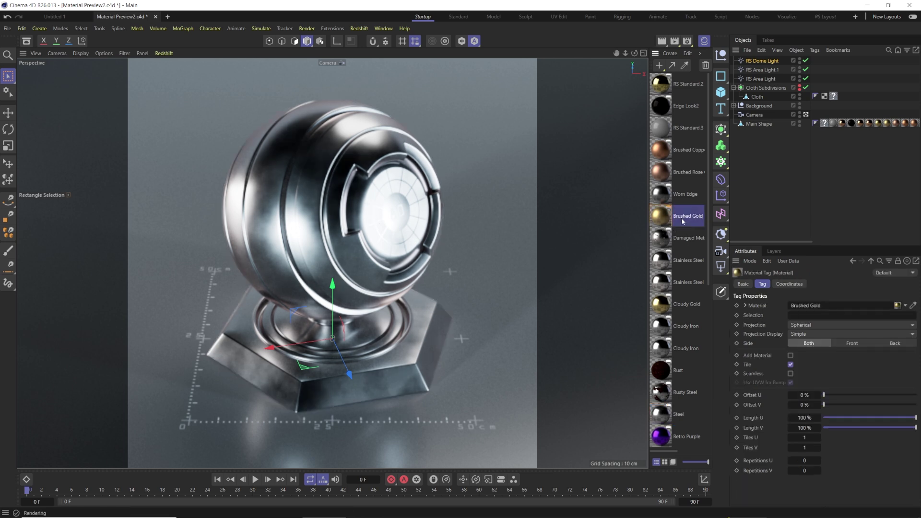
Open the node graph of the Brushed Gold material.
click(662, 216)
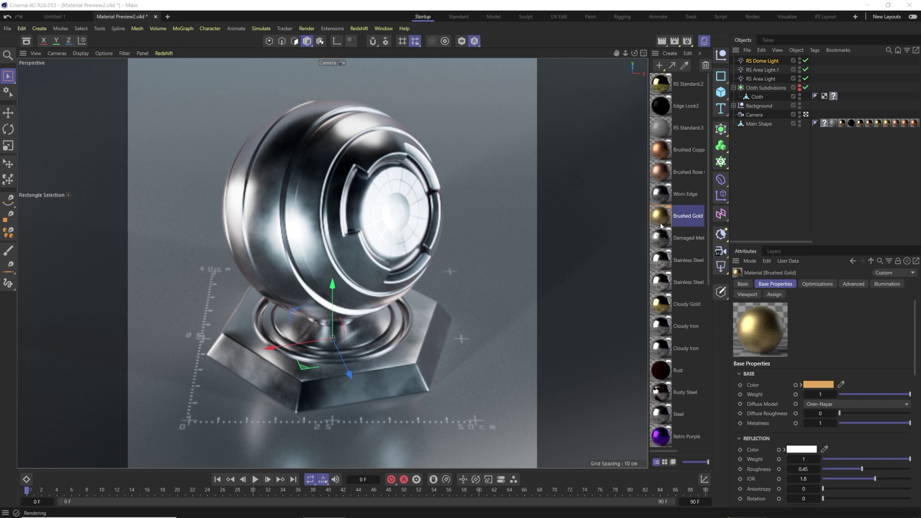
double_click(662, 216)
drag(605, 222, 600, 91)
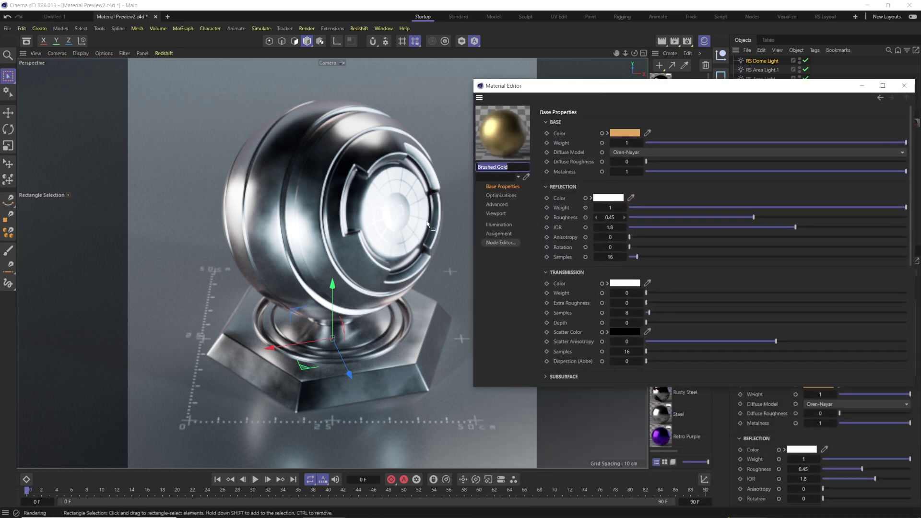
click(501, 242)
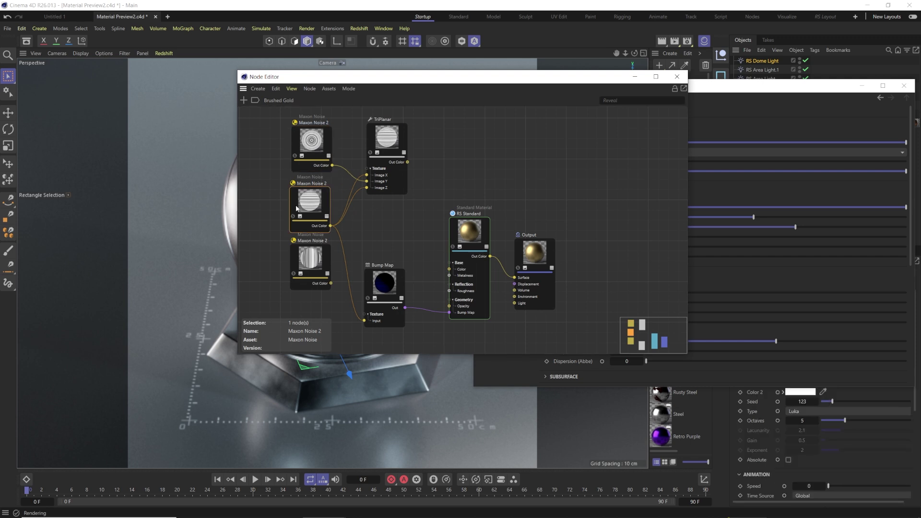
Set the Z scale of the uppermost Maxon Noise node to 0.01, closing the Material Editor along the way.
click(315, 157)
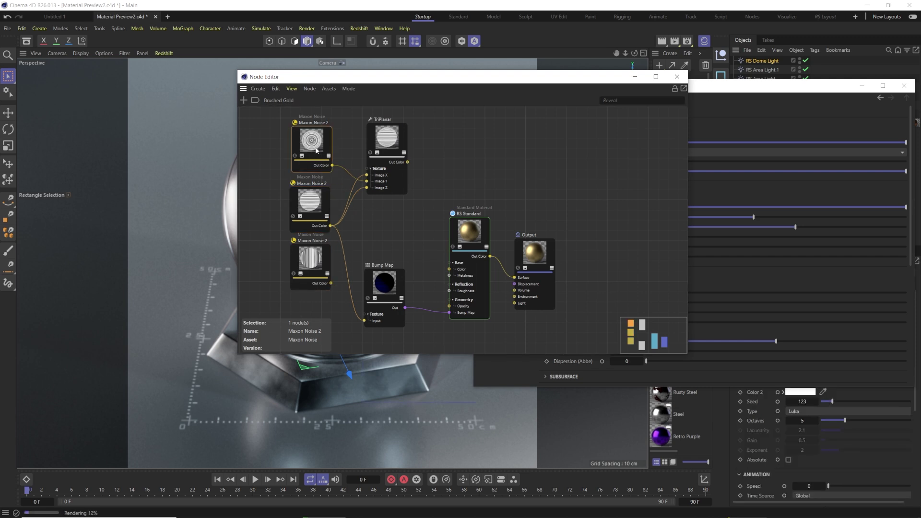
click(904, 85)
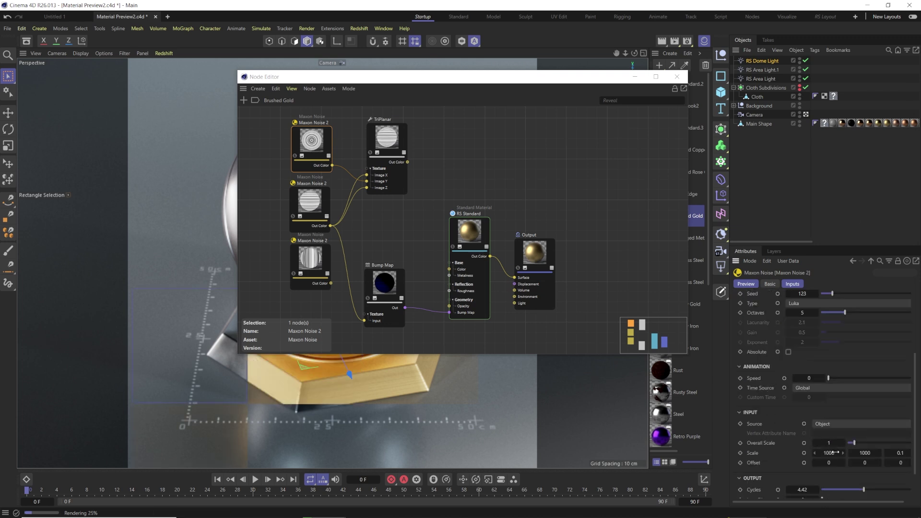
scroll(860, 426, down, 2)
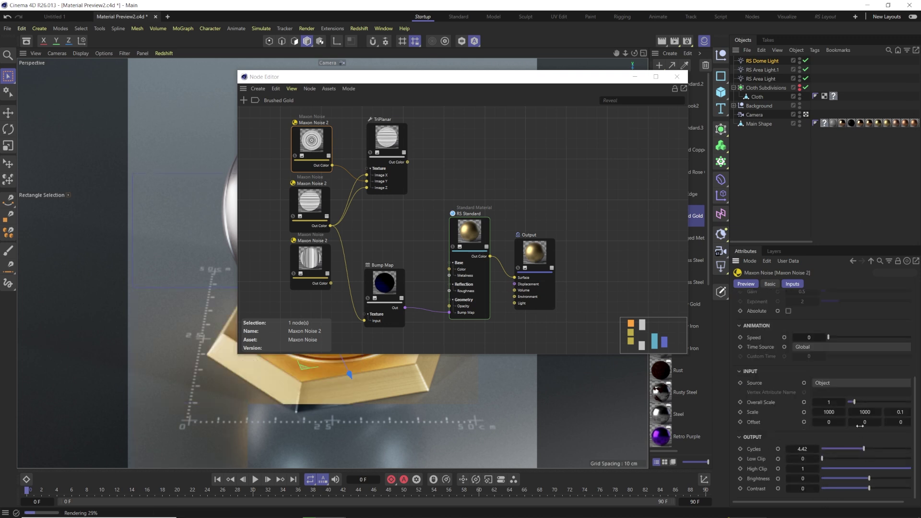
double_click(901, 413)
text(0.01)
key(Return)
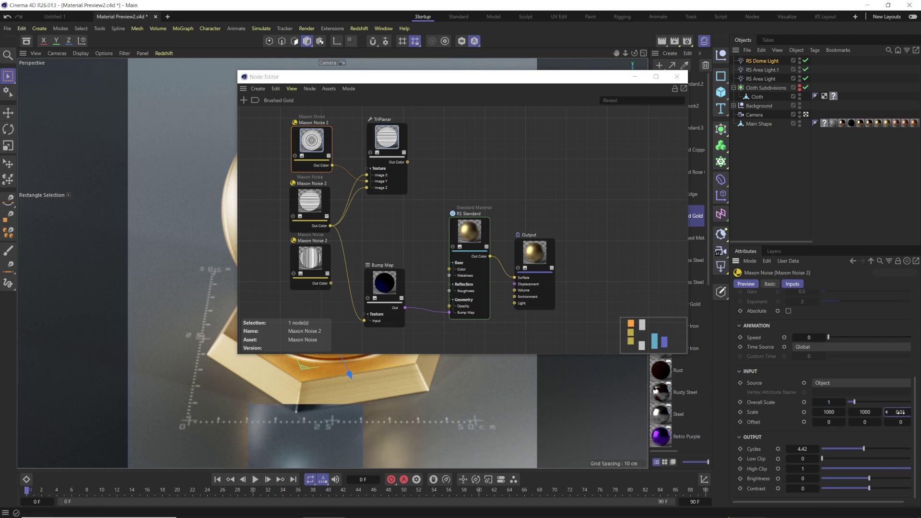
Set the Y scale of the middle Maxon Noise node to 0.01.
click(309, 201)
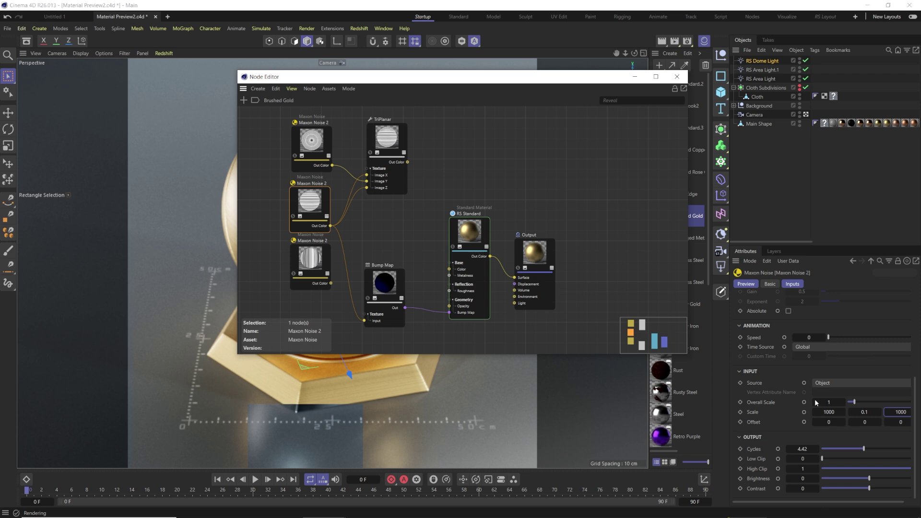
double_click(865, 412)
text(0.01)
key(Return)
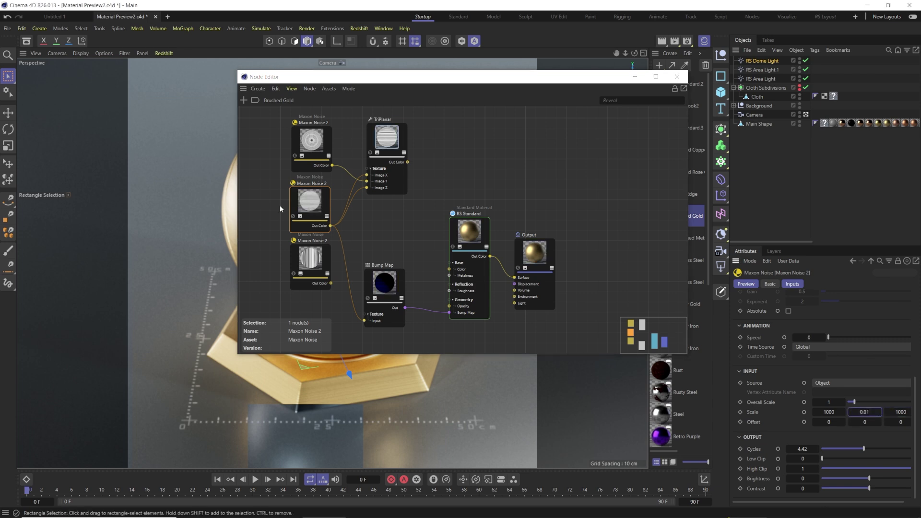
Connect the TriPlanar node's Out Color to the Bump Map node's Input in place of the direct Maxon Noise link.
click(389, 148)
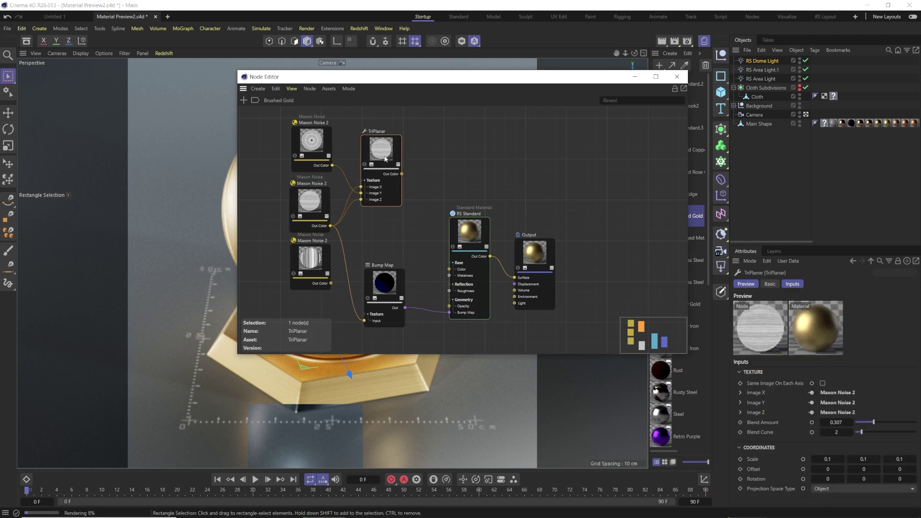
drag(361, 79, 566, 73)
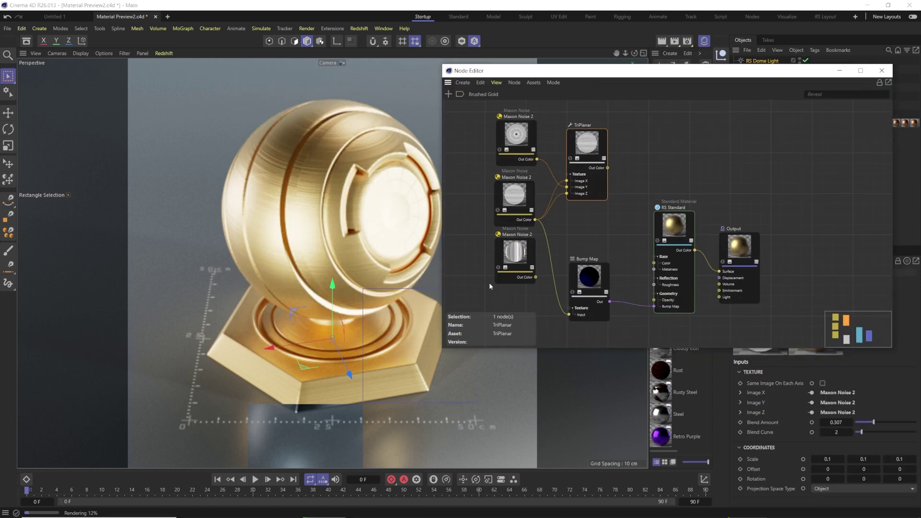
click(522, 196)
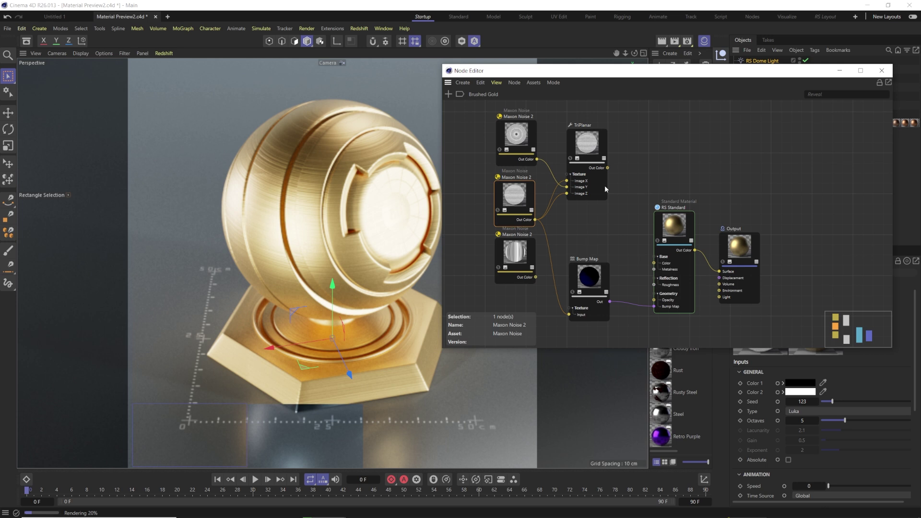
click(526, 137)
drag(518, 196, 518, 193)
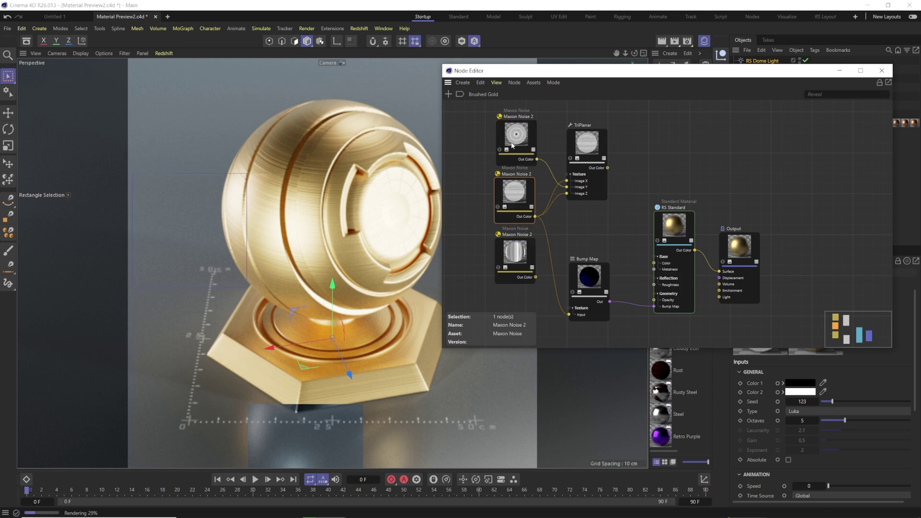
click(592, 163)
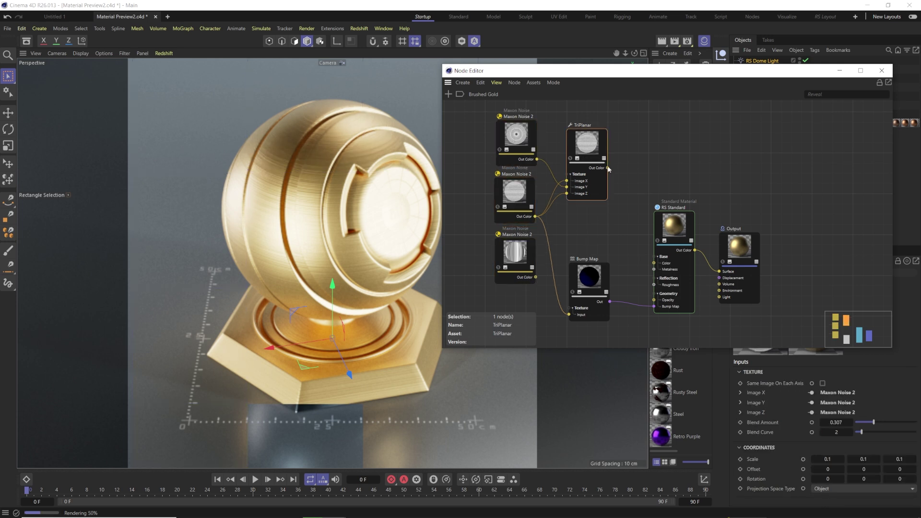
drag(608, 168, 570, 315)
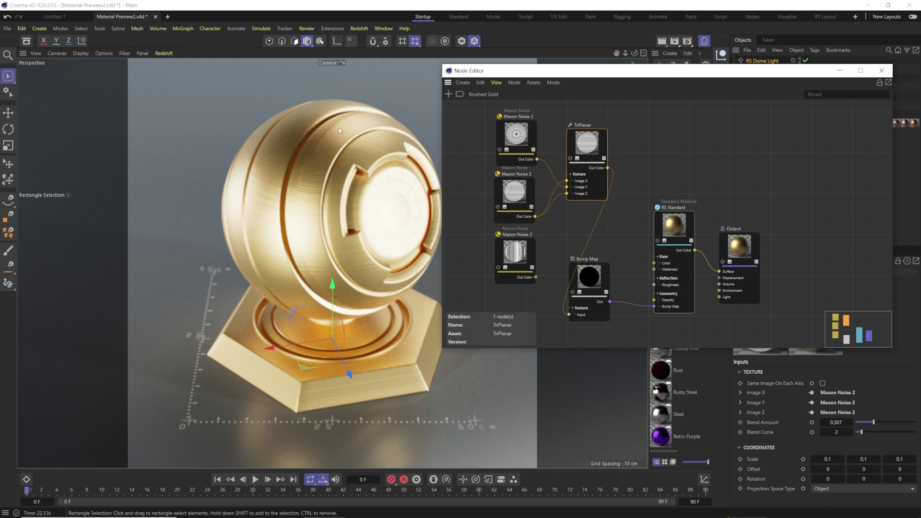
Rearrange the TriPlanar node and its two connected Maxon Noise nodes, and close the node graph.
drag(589, 146, 590, 141)
mouse_move(514, 192)
mouse_down()
mouse_move(472, 131)
mouse_move(505, 195)
mouse_up()
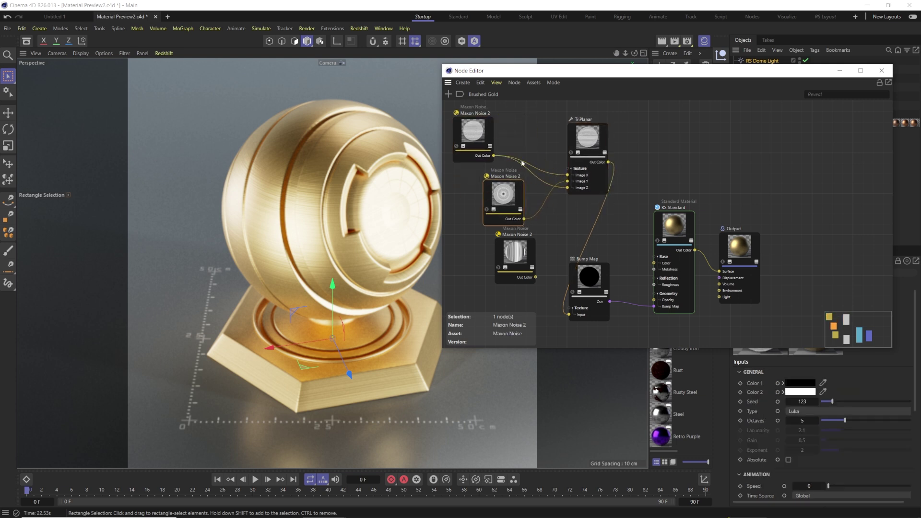
drag(485, 136, 511, 142)
drag(587, 139, 580, 145)
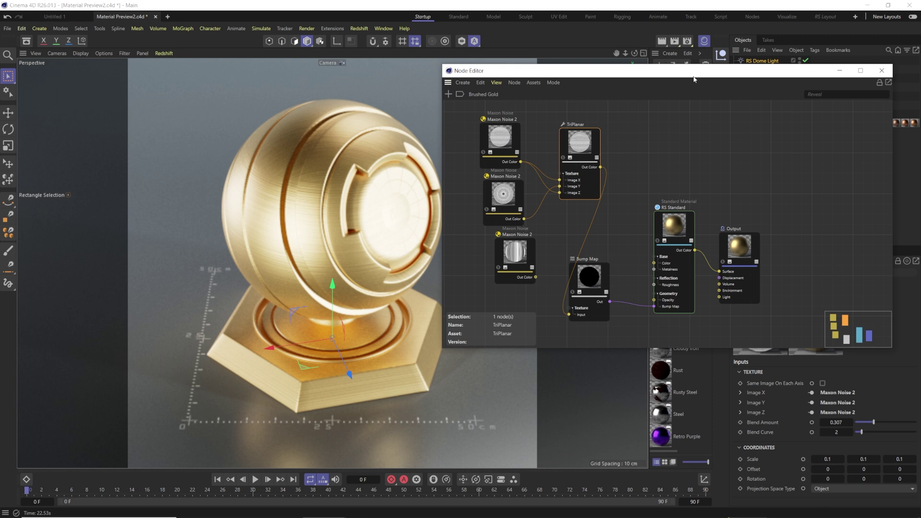
mouse_move(507, 182)
mouse_down()
mouse_move(499, 177)
mouse_move(514, 197)
mouse_up()
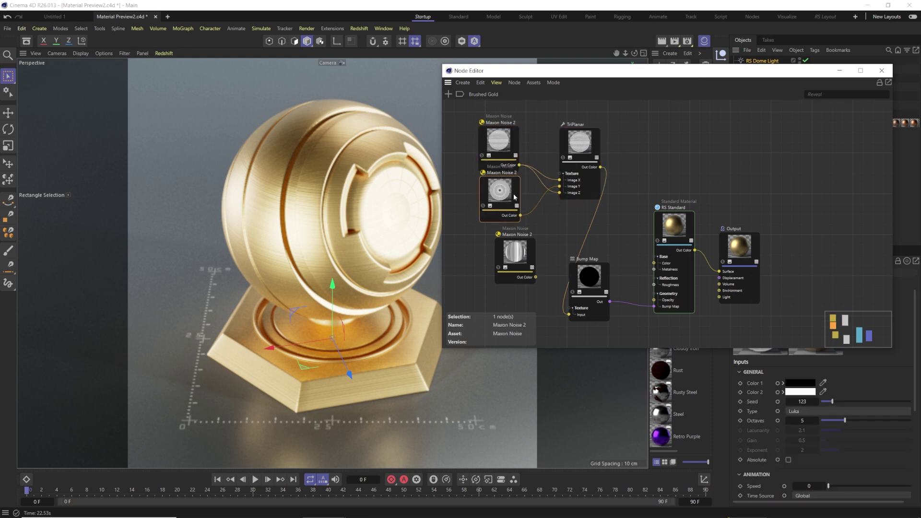
click(800, 360)
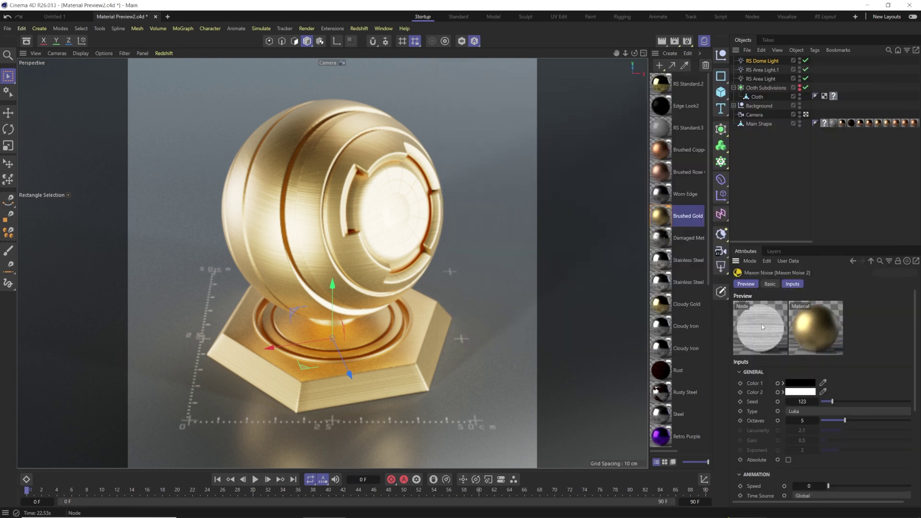
Expand the Brushed Gold material's geometry bump map settings and set the height scale to -0.02.
scroll(757, 399, down, 2)
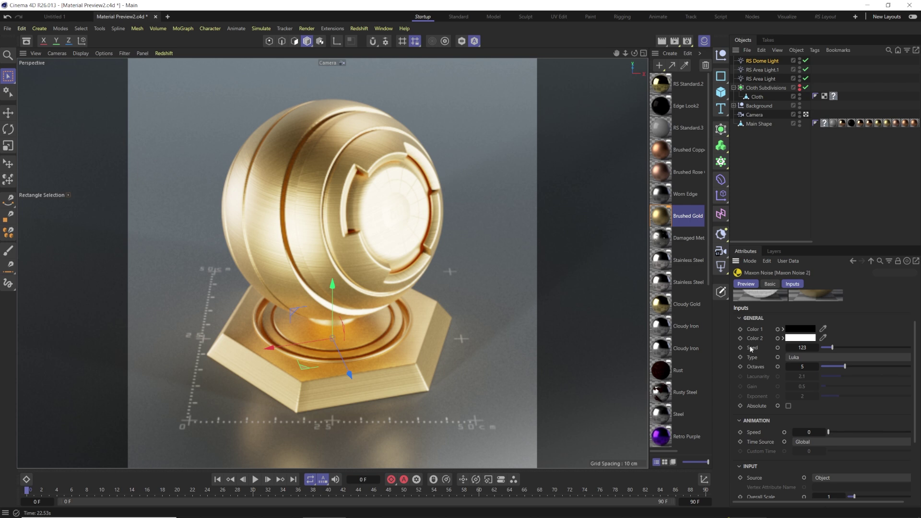
double_click(660, 216)
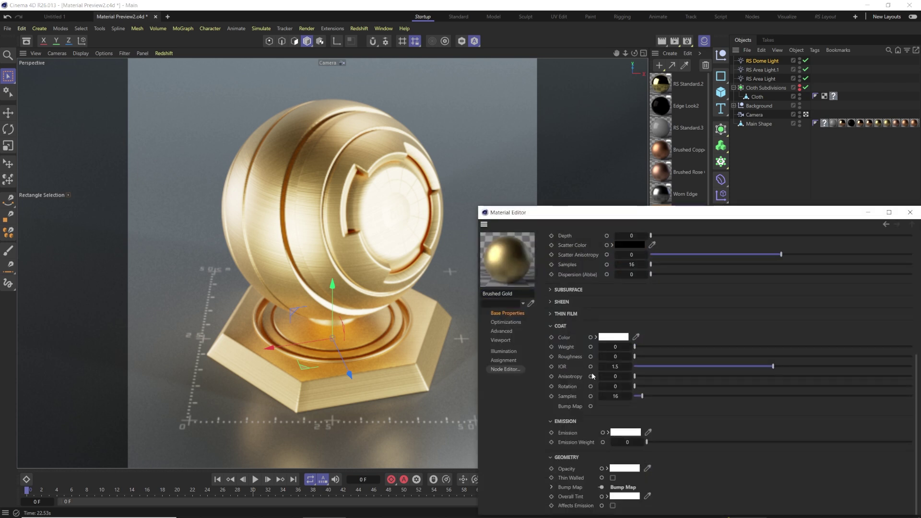
click(551, 487)
scroll(650, 422, down, 5)
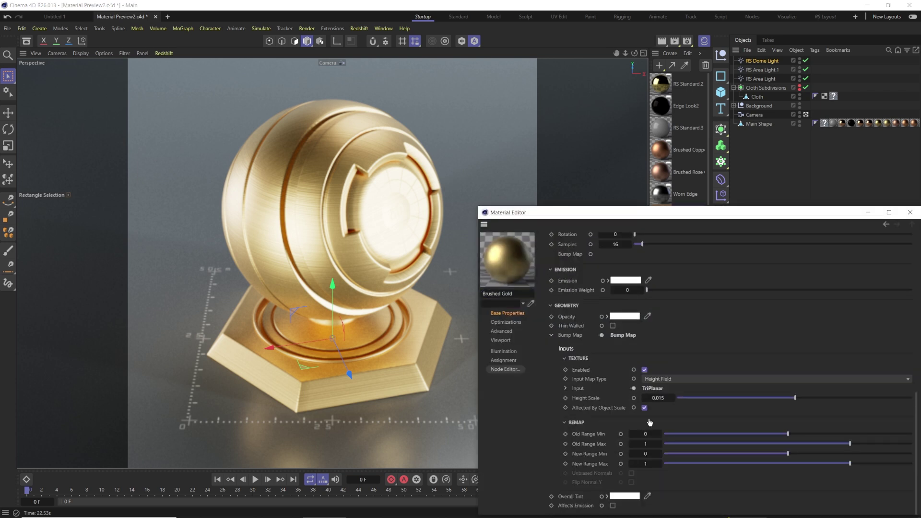
double_click(662, 397)
key(BackSpace)
text(-0.02)
key(Return)
drag(247, 174, 362, 286)
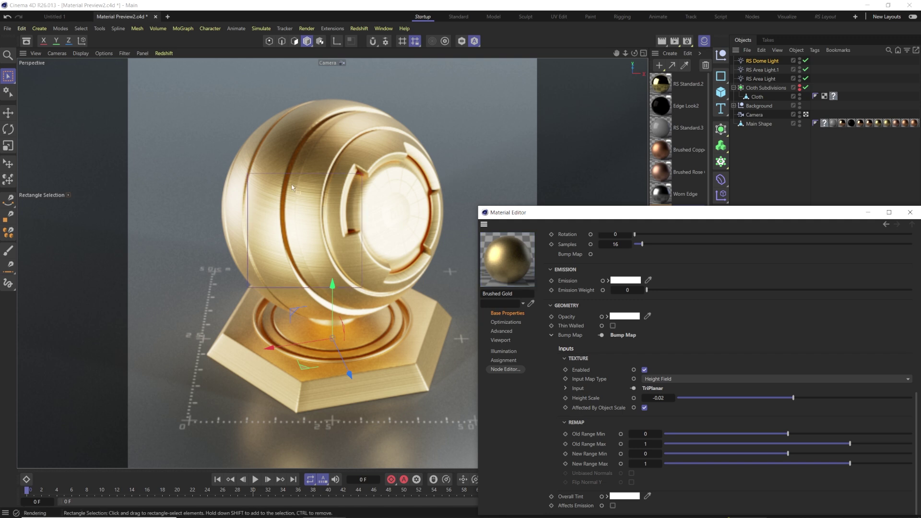
Try a reflection roughness of 0.2 on the Brushed Gold material, and return it to 0.45.
scroll(584, 346, up, 5)
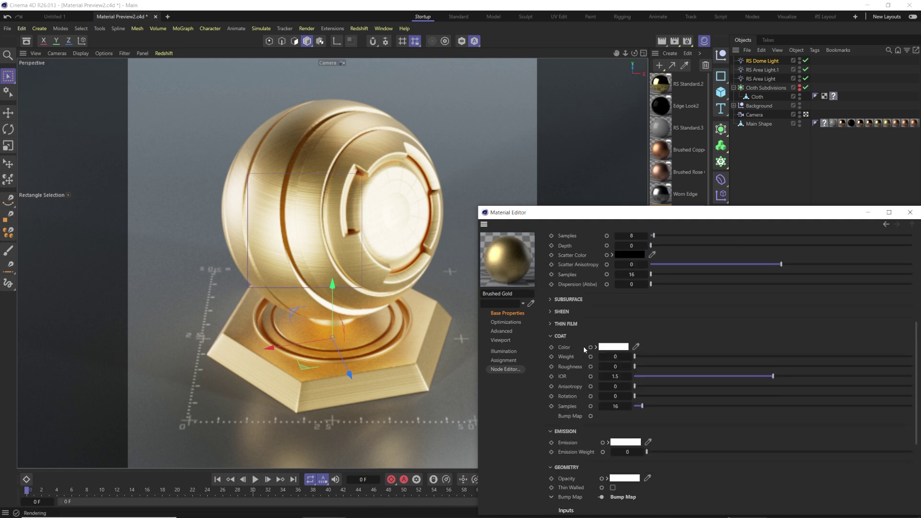
drag(305, 230, 419, 230)
double_click(614, 344)
text(0.2)
key(Return)
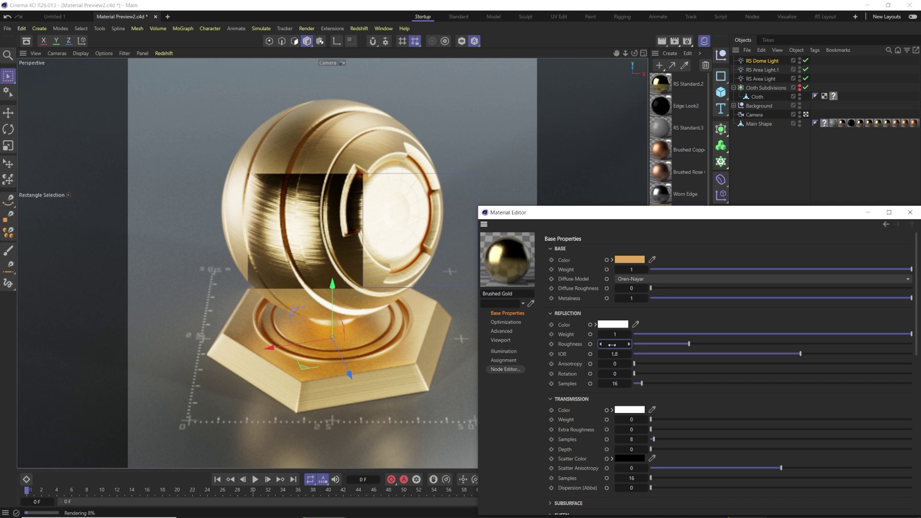
drag(612, 344, 638, 344)
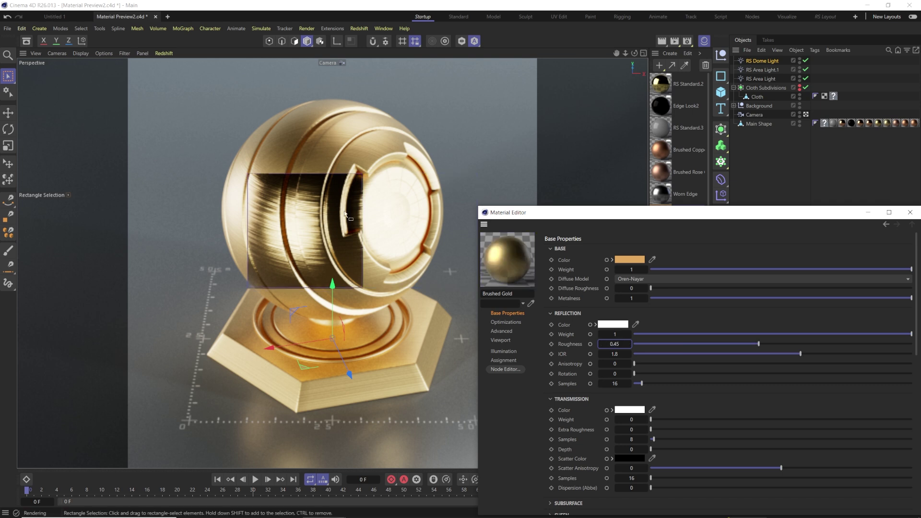
Set the bump map's height scale to -0.015 and close the Material Editor.
scroll(605, 444, down, 6)
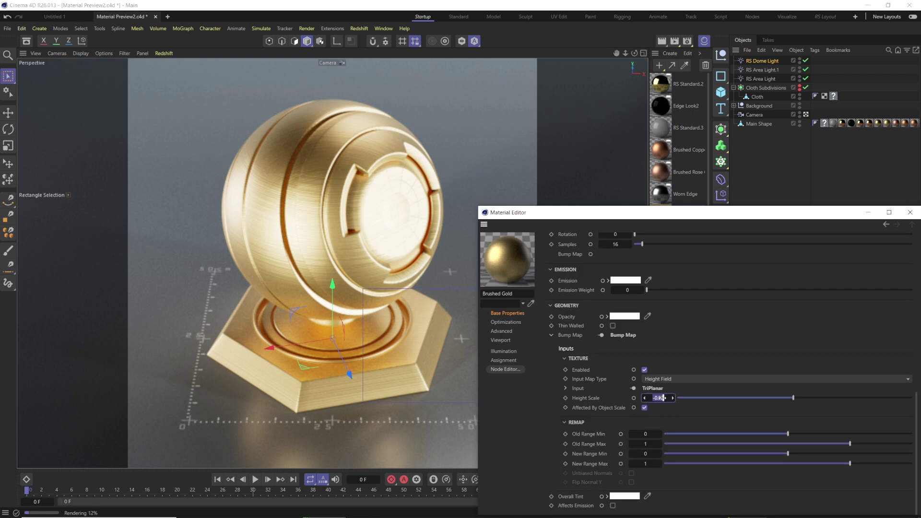
drag(661, 398, 666, 398)
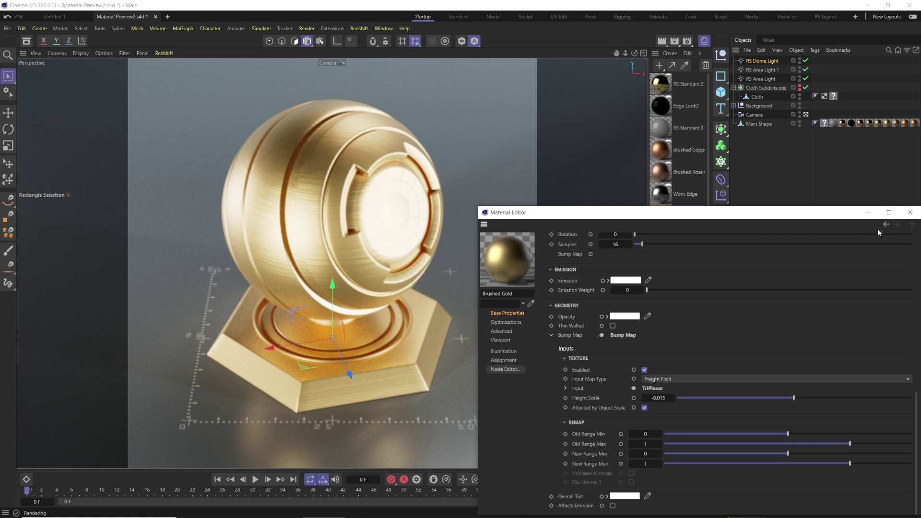
click(910, 212)
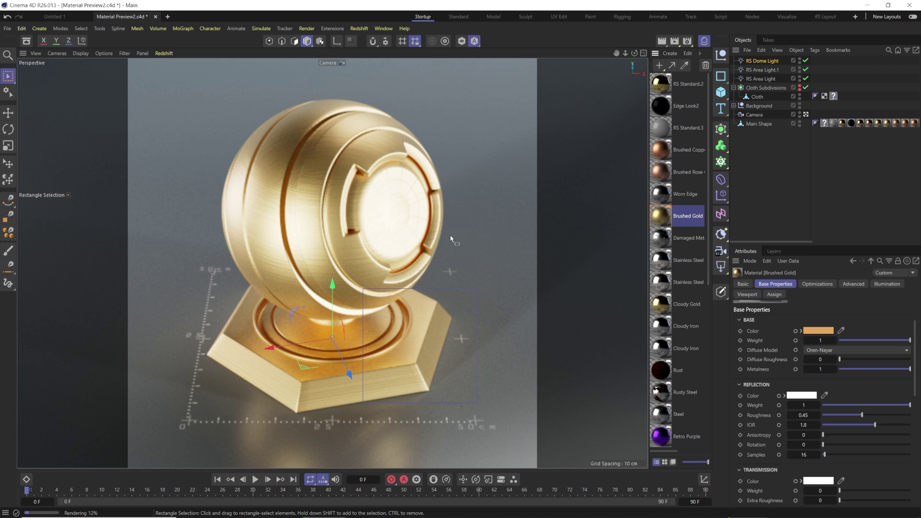
Lower the Brushed Gold material's reflection roughness to 0.375 and review its expanded bump map settings.
double_click(661, 215)
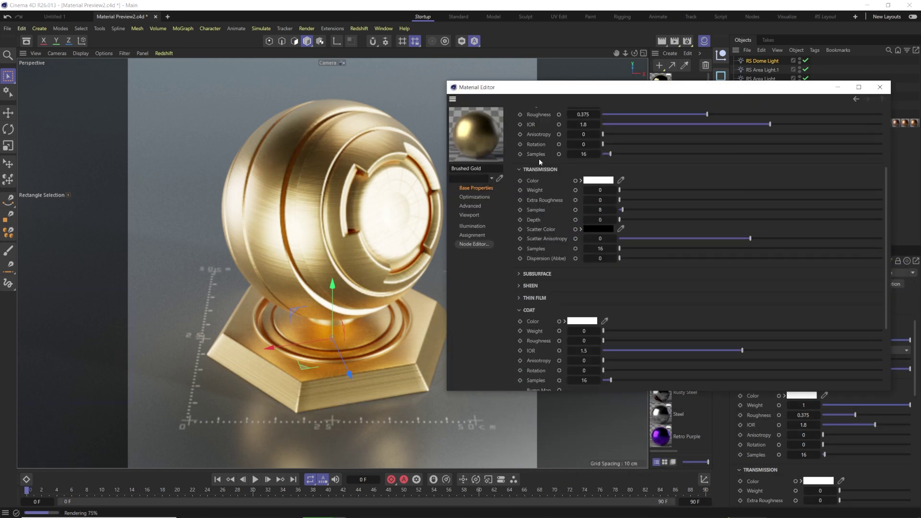
scroll(532, 182, up, 5)
scroll(531, 282, down, 10)
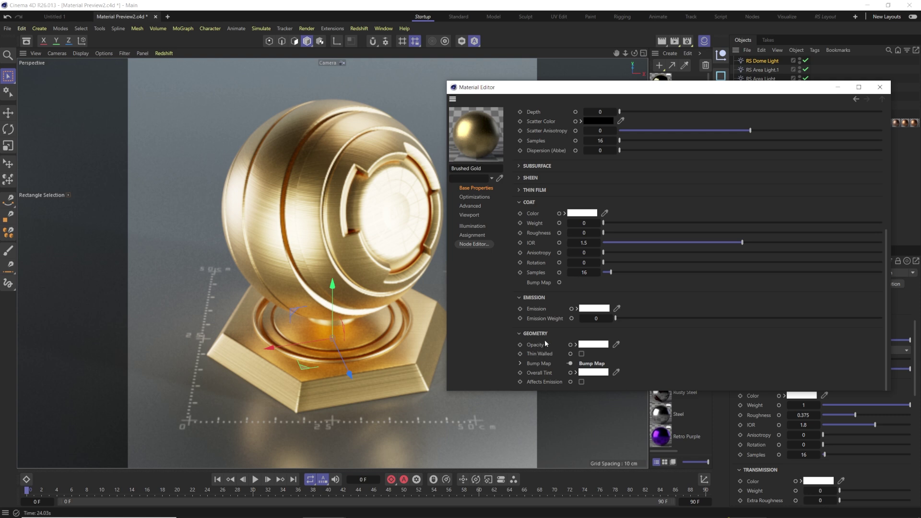
click(520, 363)
scroll(552, 355, down, 3)
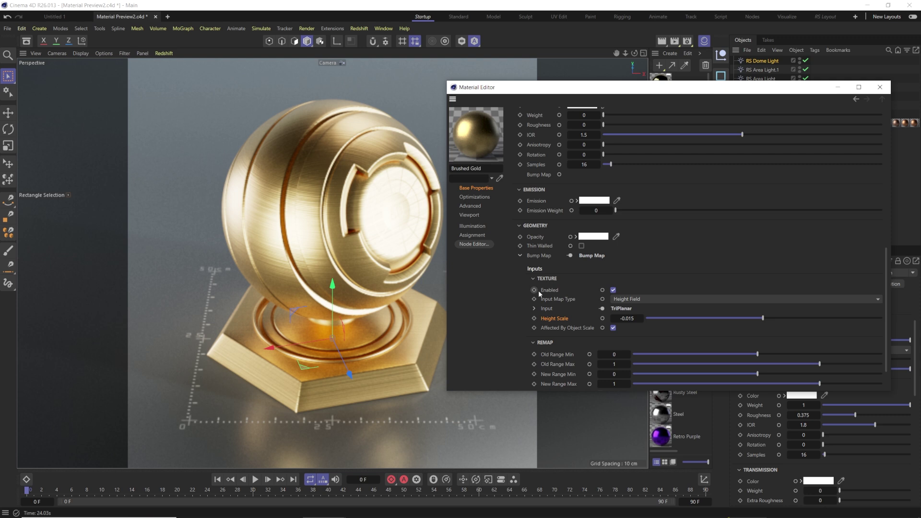
scroll(557, 343, up, 15)
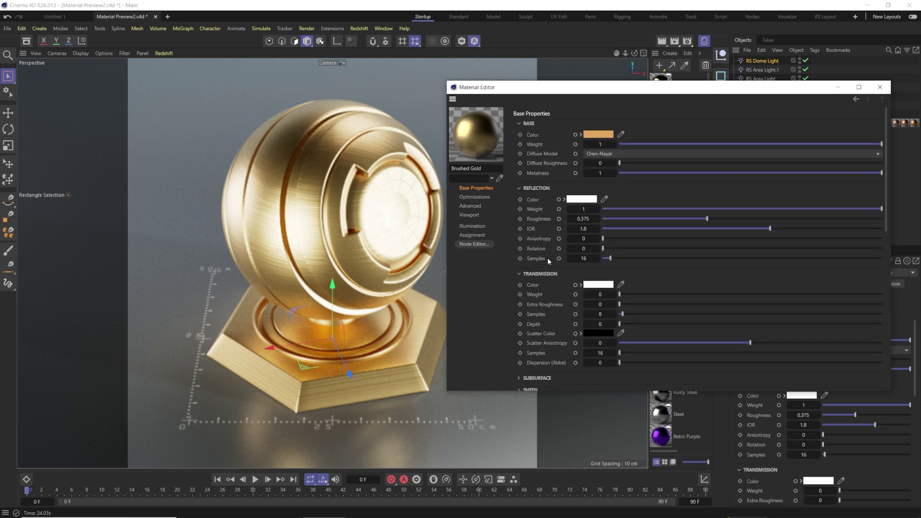
Change the Brushed Gold material's base color to a light purple.
click(598, 135)
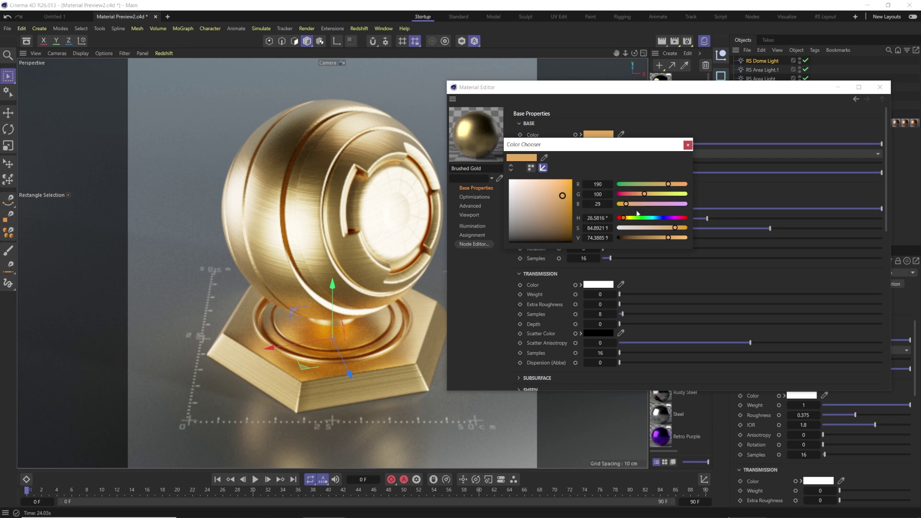
drag(641, 218, 671, 218)
click(533, 188)
click(688, 145)
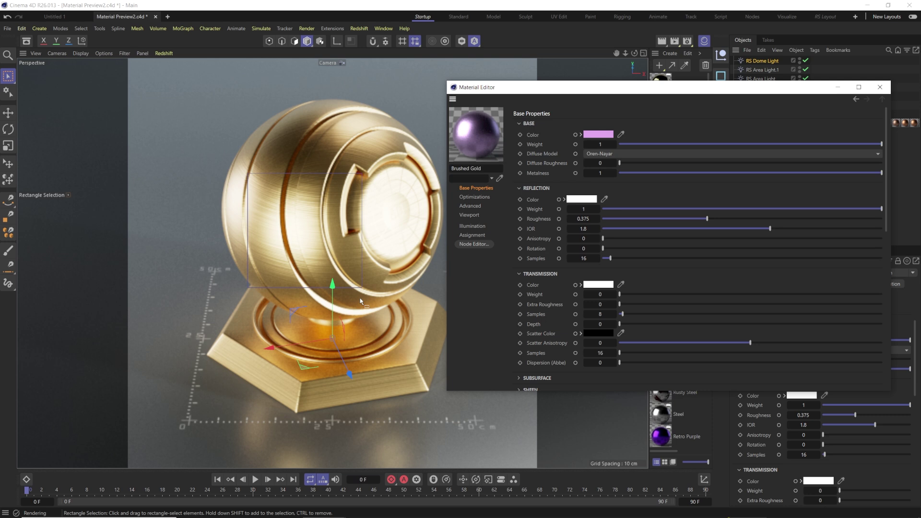
Refresh the Redshift viewport render of the purple brushed metal and close the Material Editor.
click(169, 54)
click(177, 115)
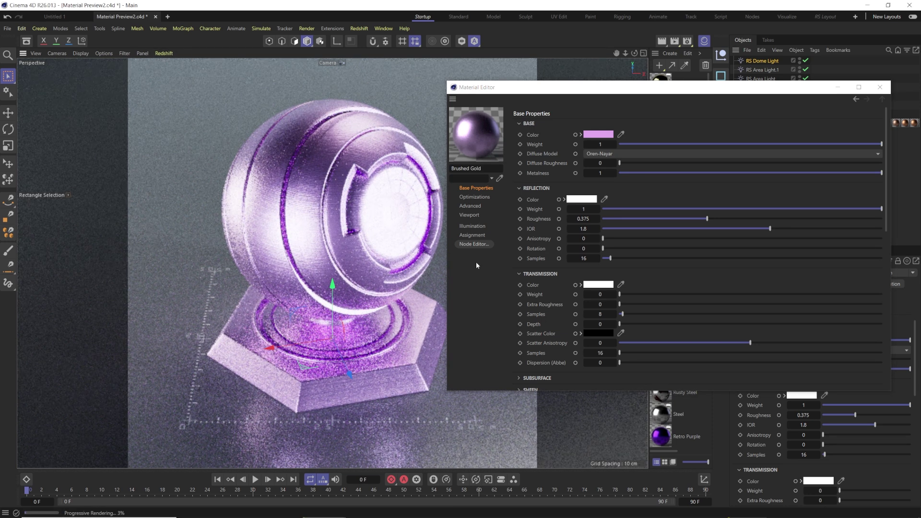
click(880, 87)
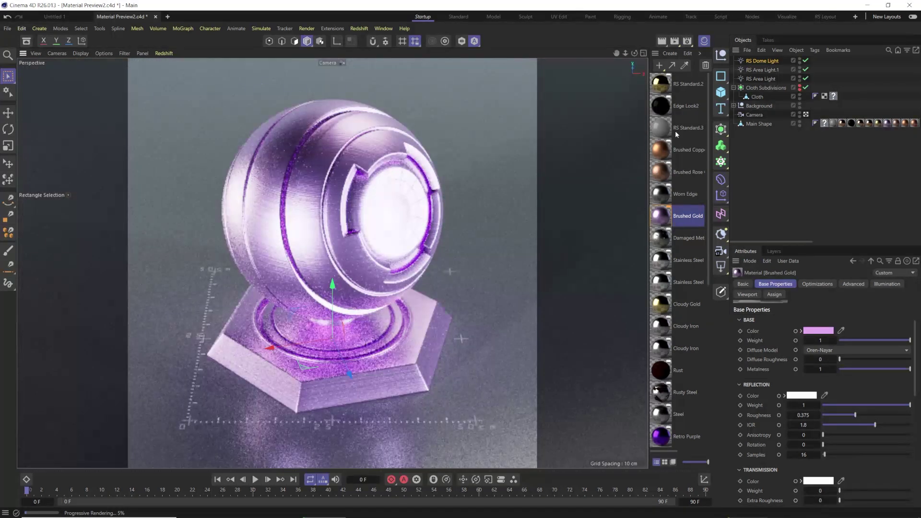
Apply the Worn Edge material to the preview model and open its node graph.
click(681, 194)
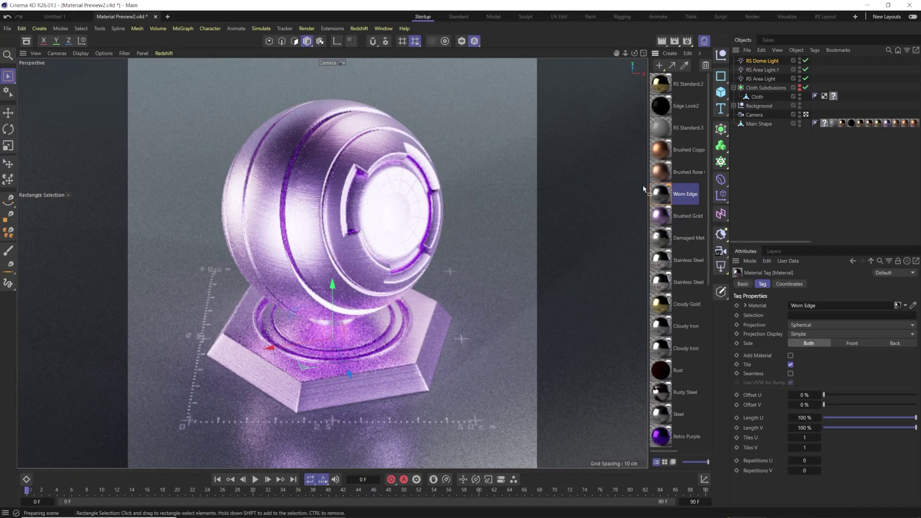
double_click(681, 195)
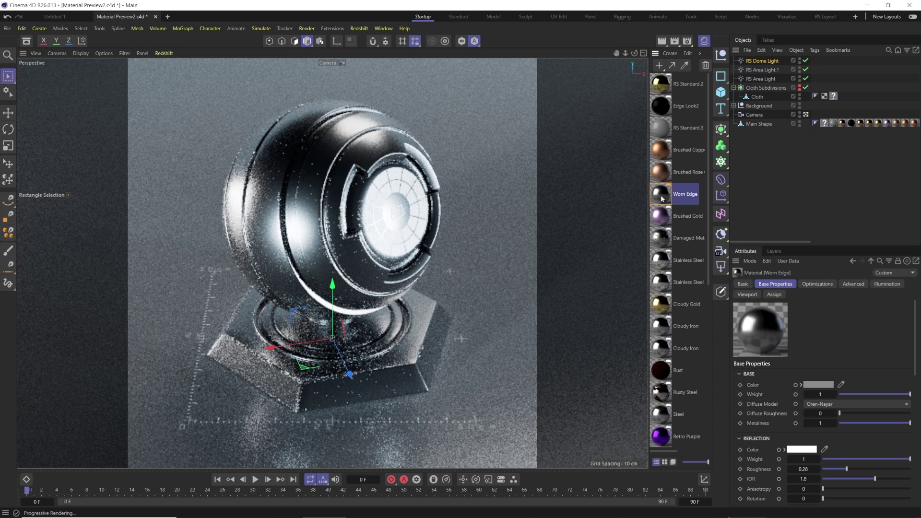
click(503, 346)
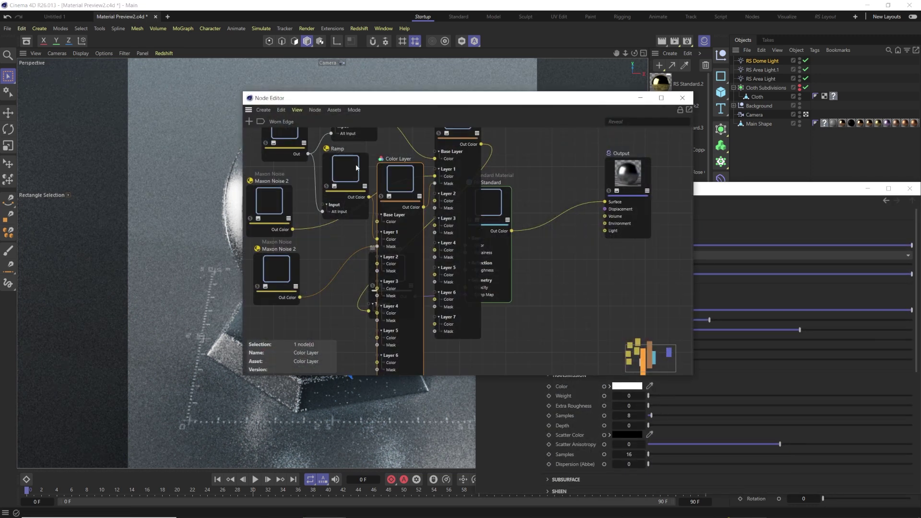
Arrange all nodes of the Worn Edge graph automatically and bring the Curvature-to-Output chain into view.
click(300, 109)
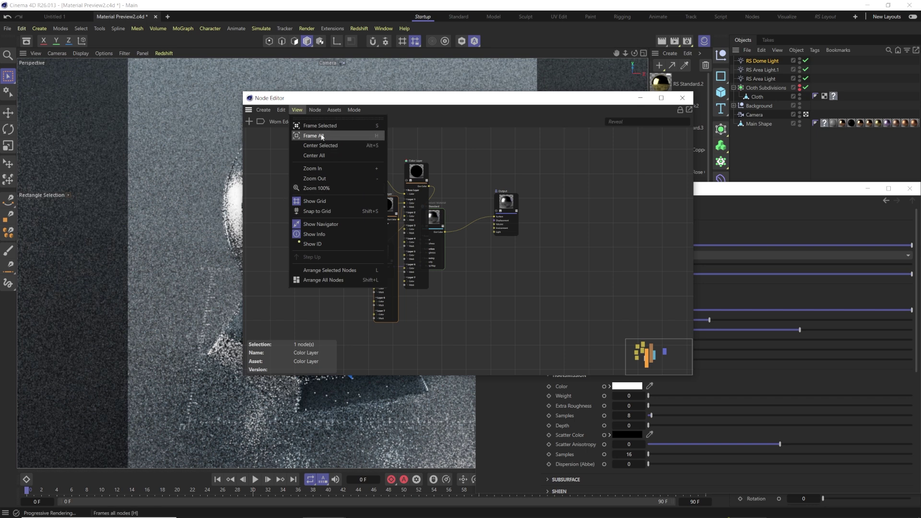
click(319, 280)
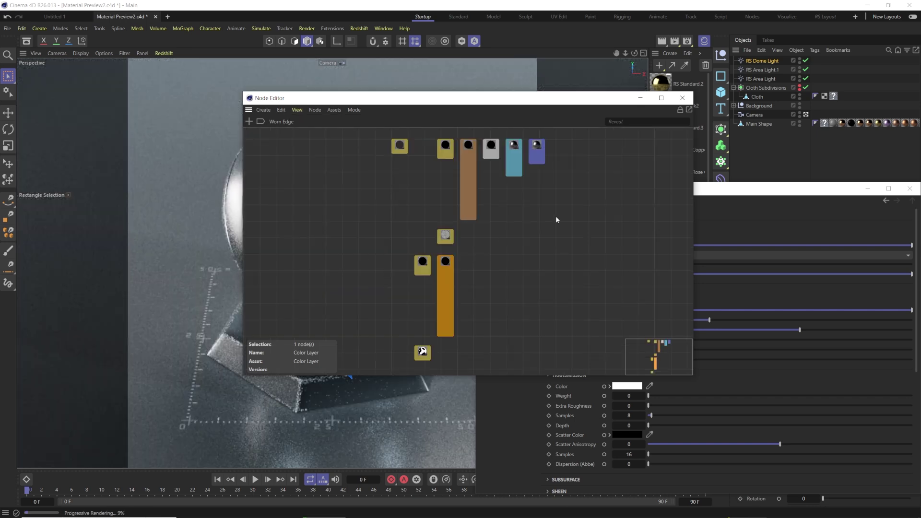
scroll(638, 348, up, 5)
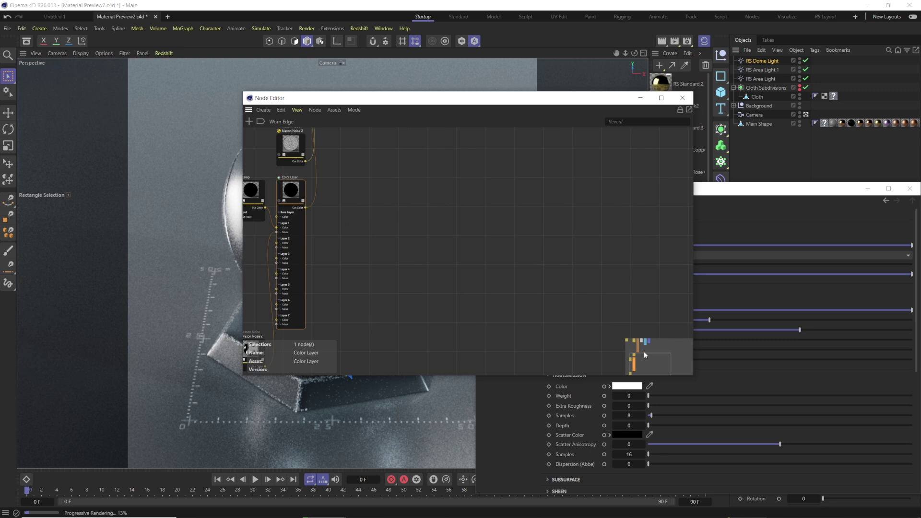
drag(633, 347, 641, 344)
scroll(331, 275, up, 5)
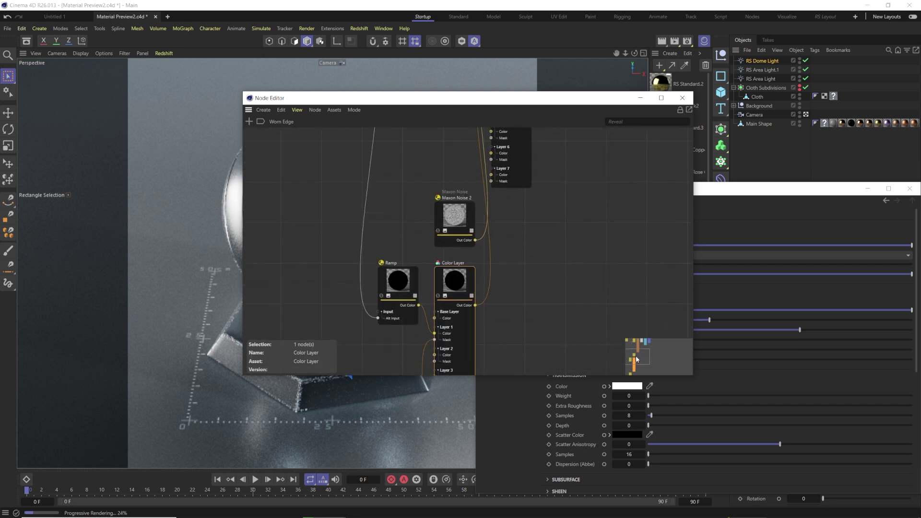
scroll(330, 276, up, 3)
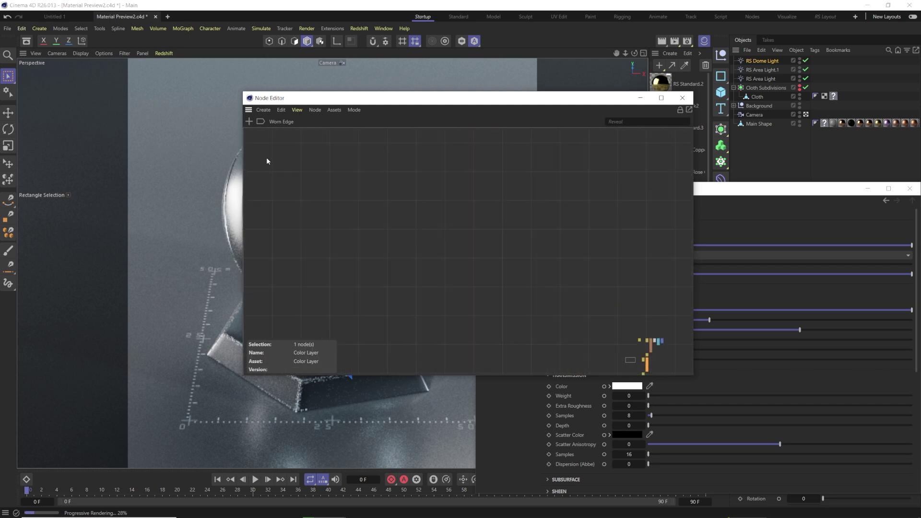
scroll(389, 215, down, 2)
mouse_move(648, 348)
mouse_down()
mouse_move(676, 338)
mouse_move(657, 363)
mouse_move(641, 344)
mouse_up()
scroll(526, 275, down, 6)
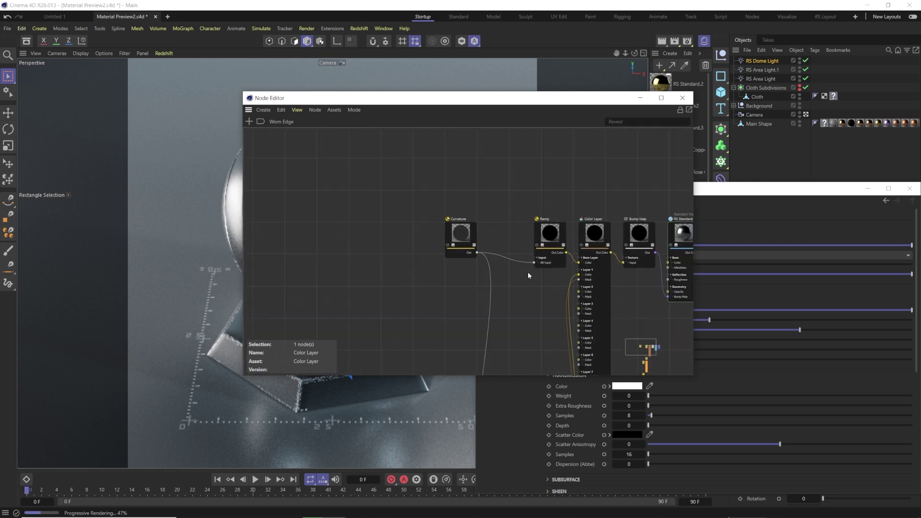
scroll(371, 212, down, 3)
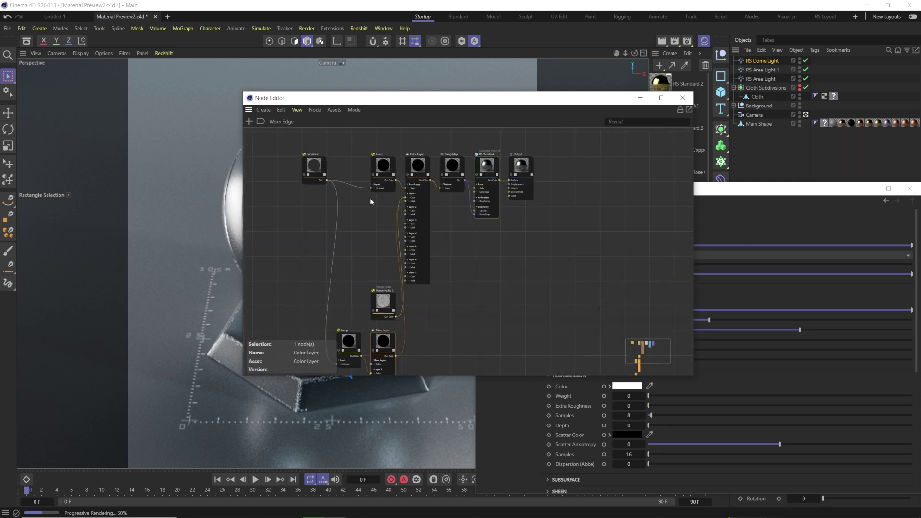
Move the Ramp and Maxon Noise 2 nodes closer to the two Color Layer nodes they feed.
click(332, 177)
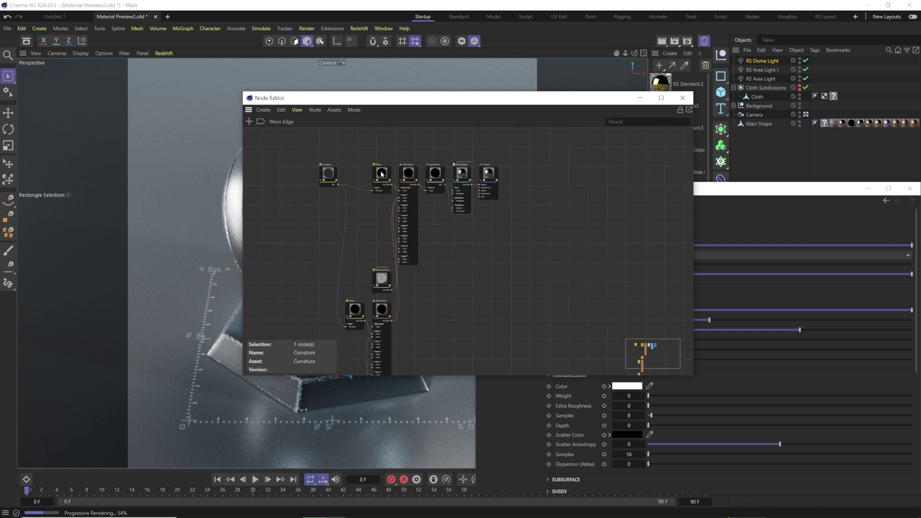
drag(381, 174, 369, 175)
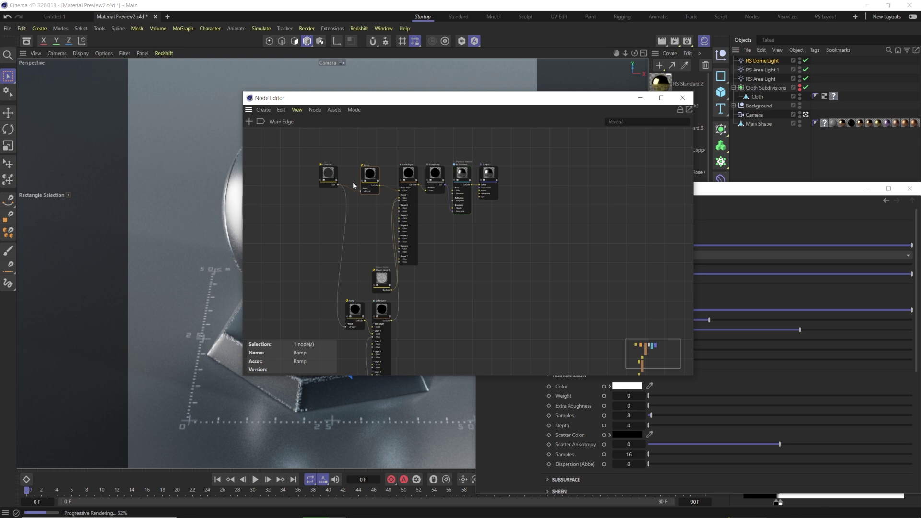
drag(372, 276, 354, 227)
click(411, 177)
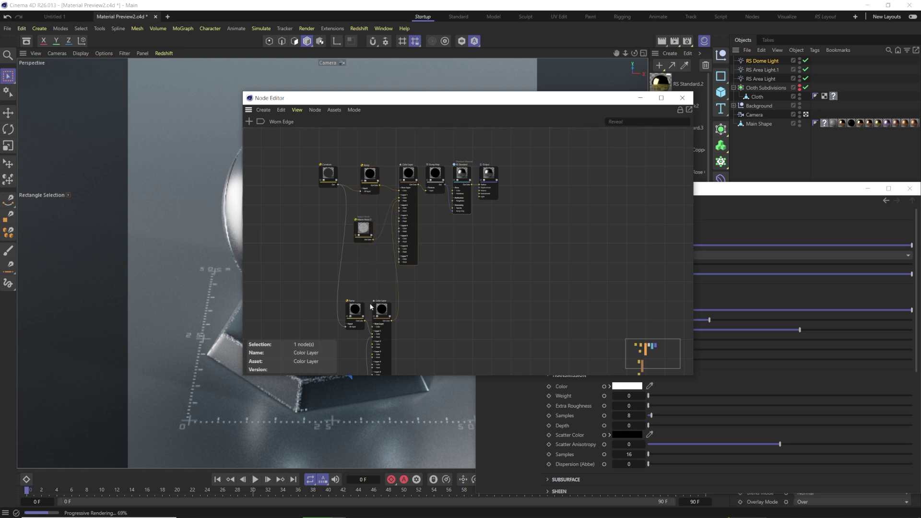
middle_drag(356, 313, 361, 237)
scroll(361, 237, up, 1)
drag(361, 237, 358, 248)
drag(360, 356, 352, 305)
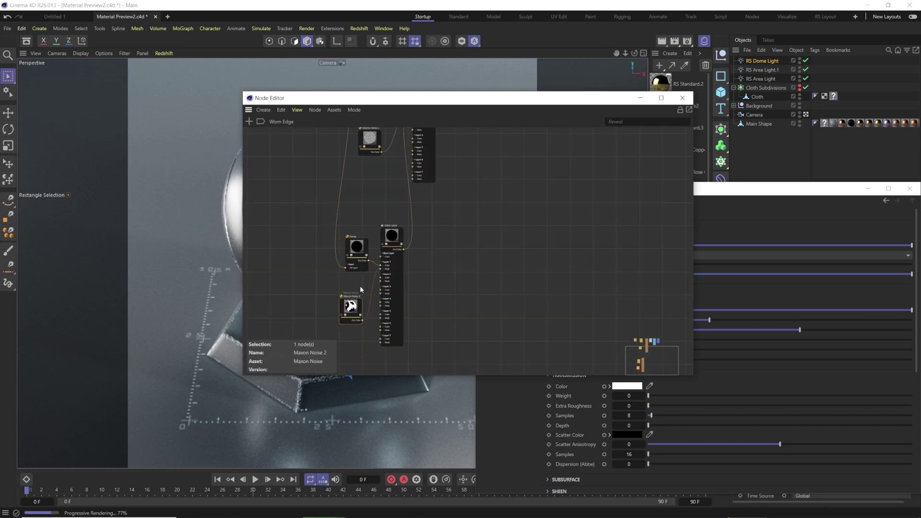
click(390, 240)
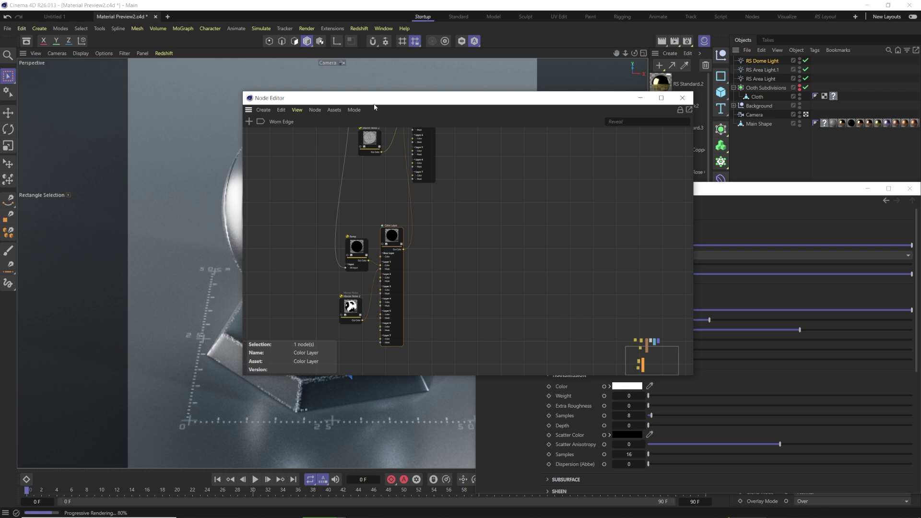
Move the Node Editor clear of the render, examine the model's worn edges up close, and close both material editing windows.
drag(375, 103, 578, 86)
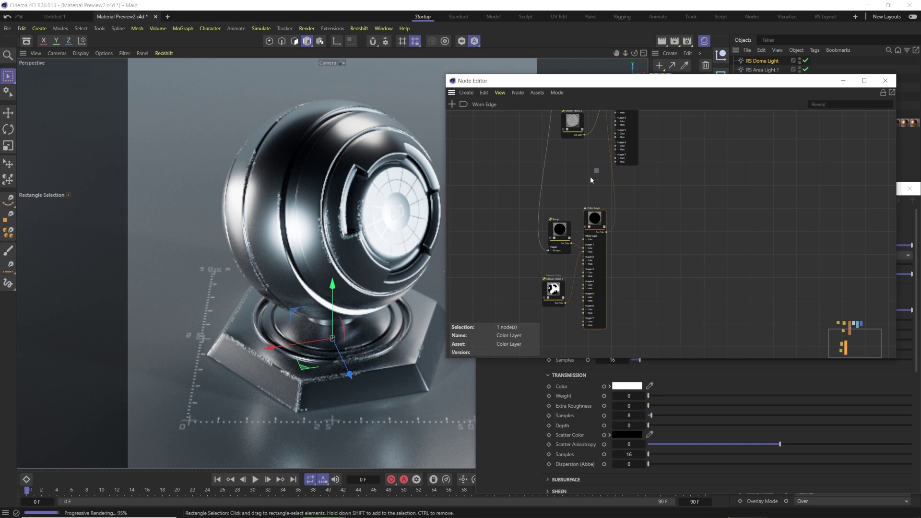
drag(590, 176, 531, 244)
middle_drag(585, 163, 489, 140)
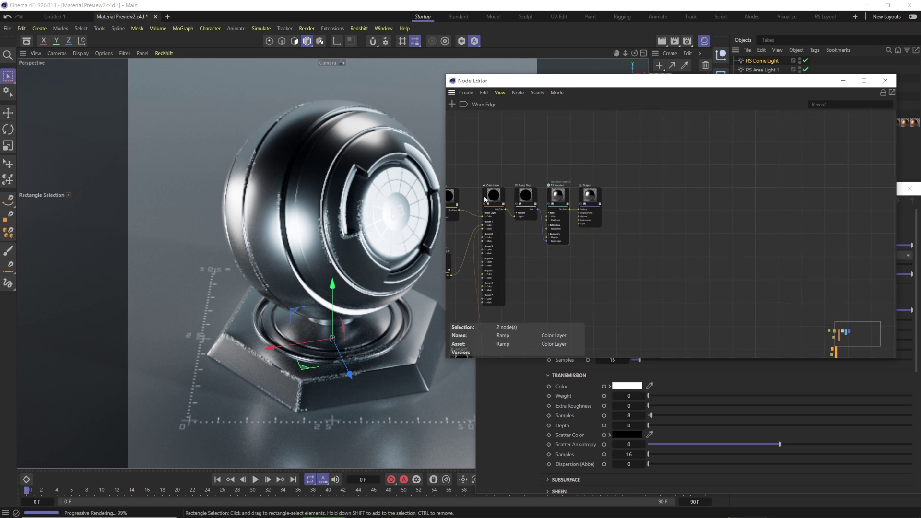
scroll(347, 205, up, 5)
scroll(346, 205, up, 3)
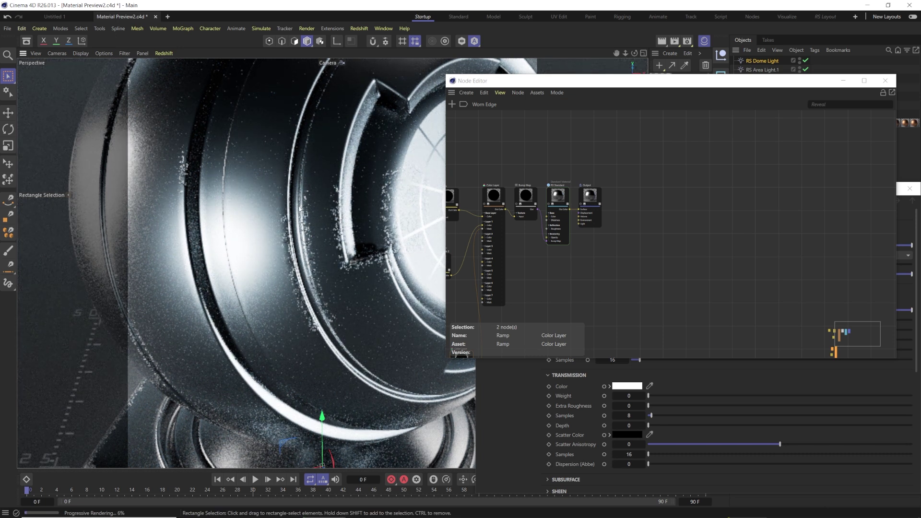
click(886, 81)
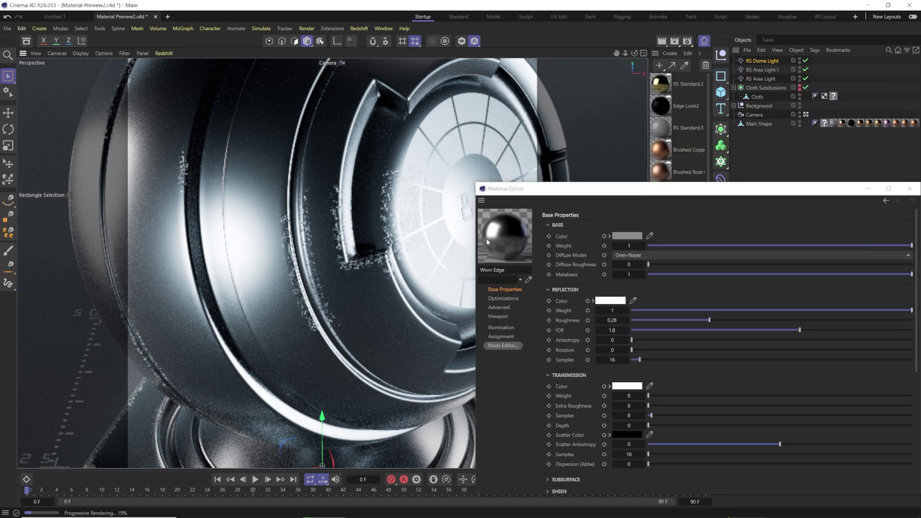
click(909, 188)
alt+drag(425, 288, 404, 294)
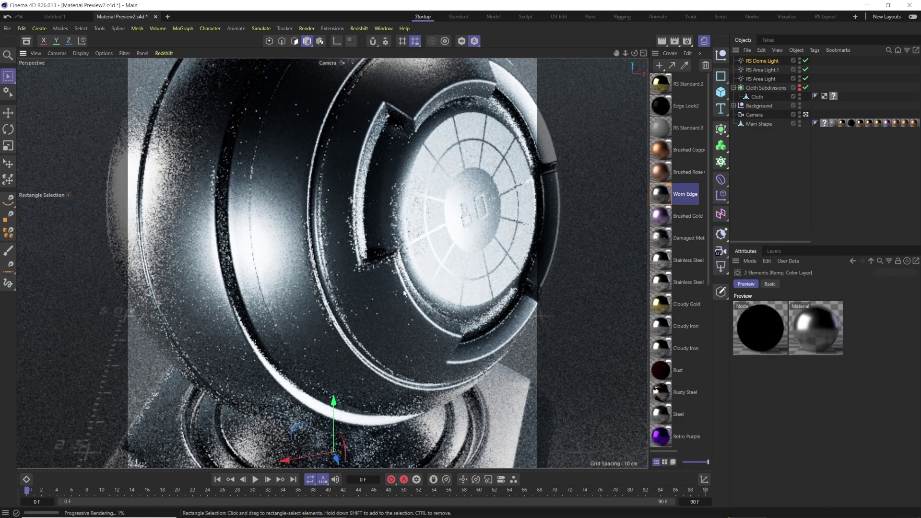
scroll(404, 293, down, 8)
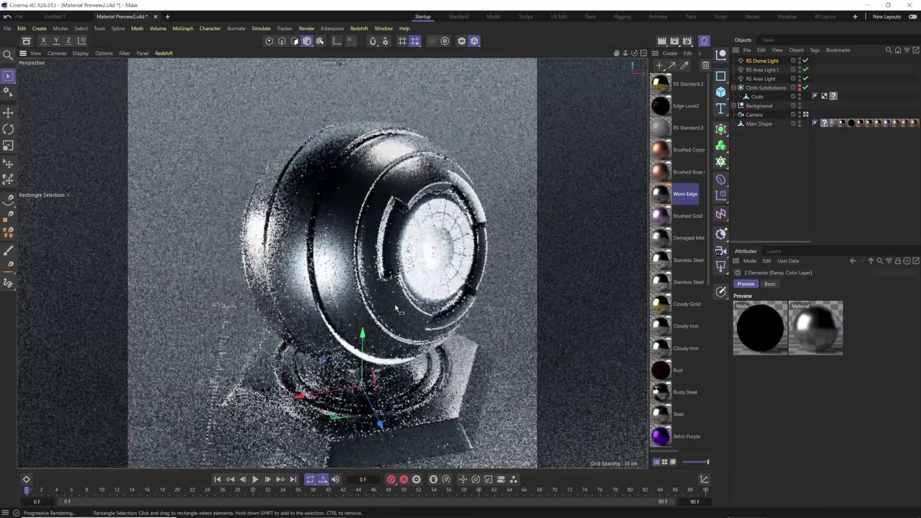
Try the Dark Sci Fi and Foil materials on the preview model, refresh the Redshift render, and apply Hammered Copper.
alt+drag(391, 320, 661, 100)
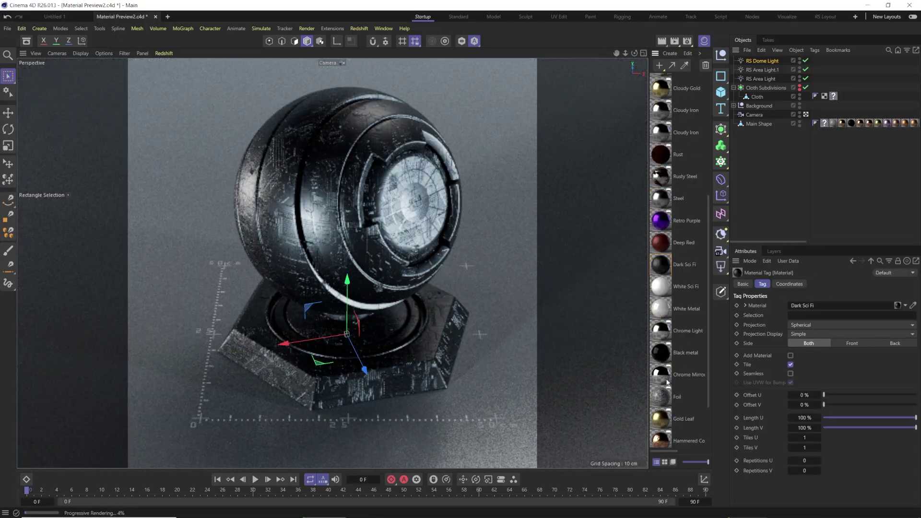
drag(661, 397, 345, 202)
click(163, 53)
click(171, 115)
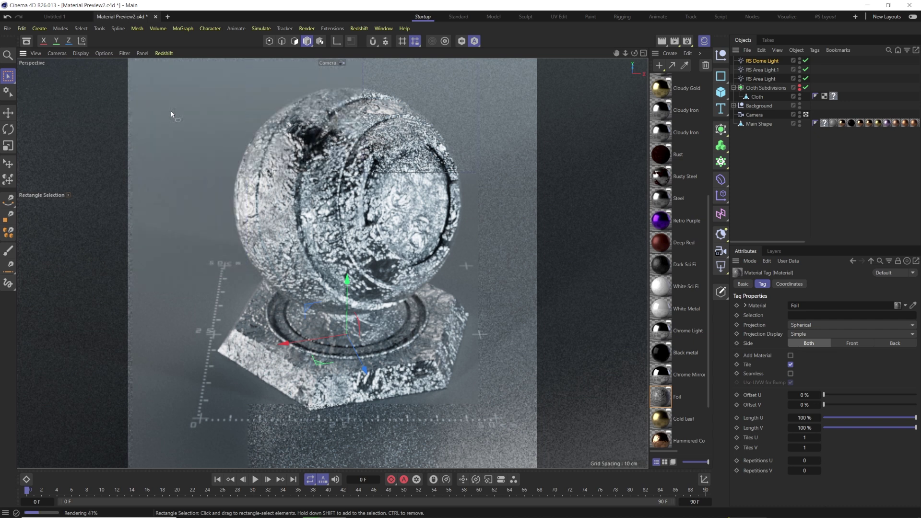
scroll(658, 269, down, 3)
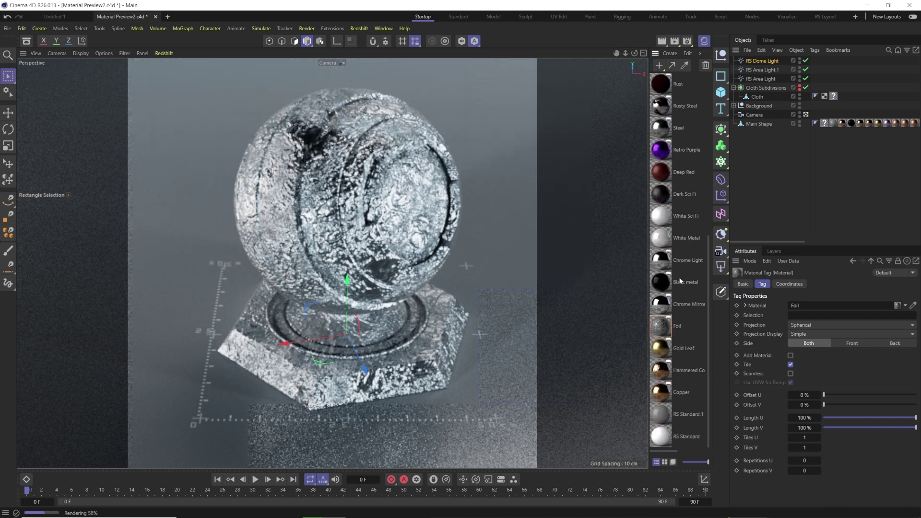
drag(661, 370, 392, 214)
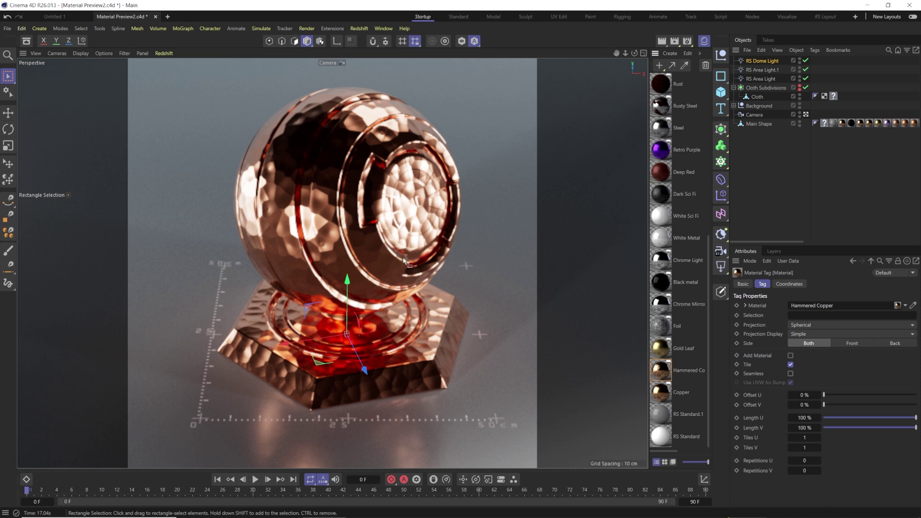
Open the Asset Browser's Metals category, look at the command for importing assets from a zip file, and cancel it.
key(shift+F8)
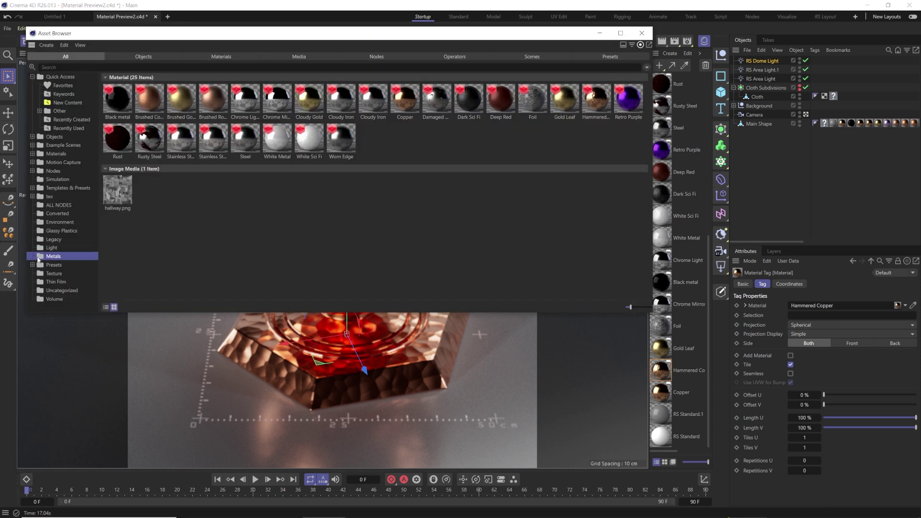
click(46, 45)
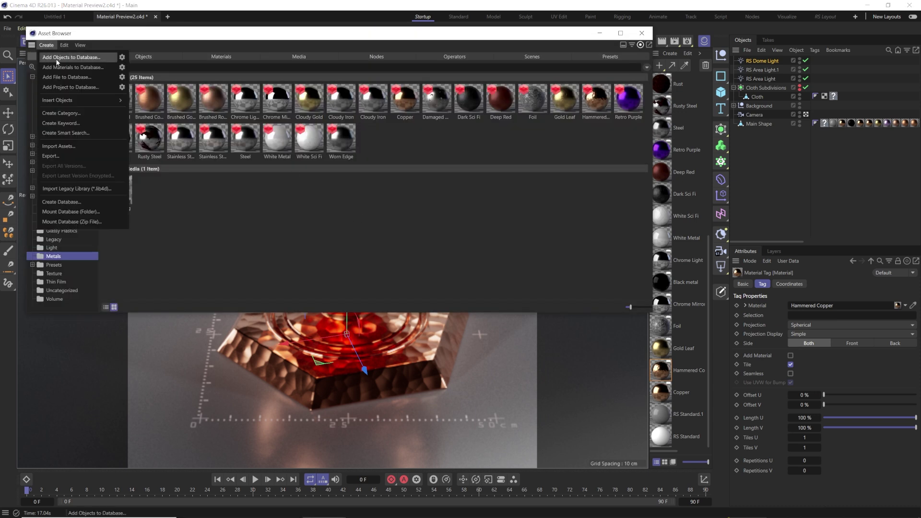
click(62, 256)
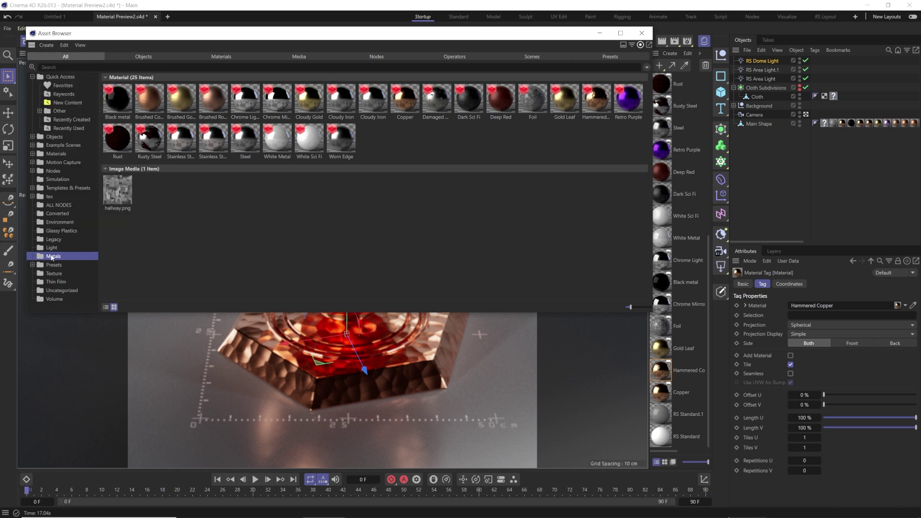
click(64, 67)
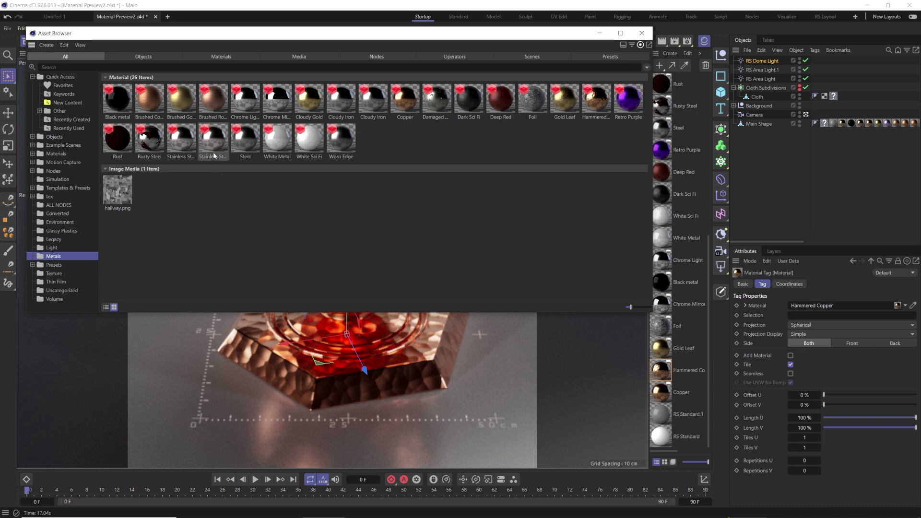
click(46, 45)
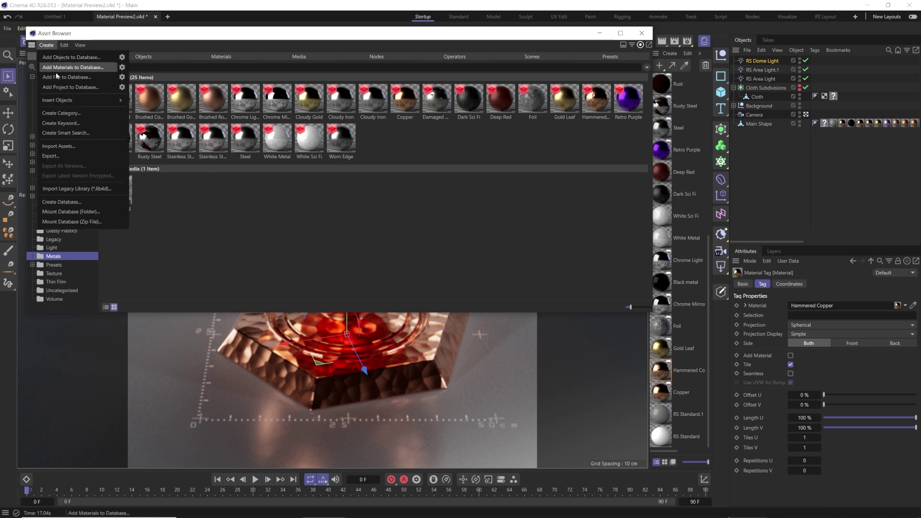
click(57, 147)
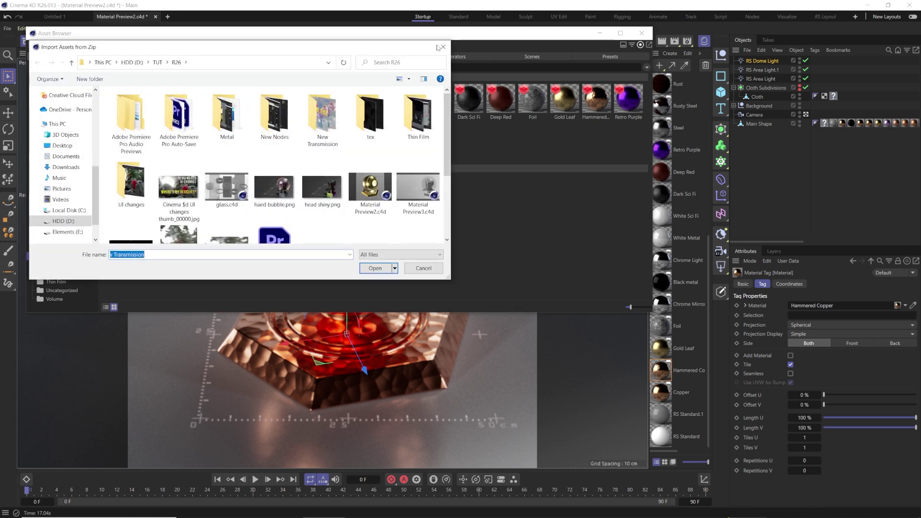
key(Escape)
Select all materials in the Asset Browser's Uncategorized category and return to the Metals category.
click(55, 290)
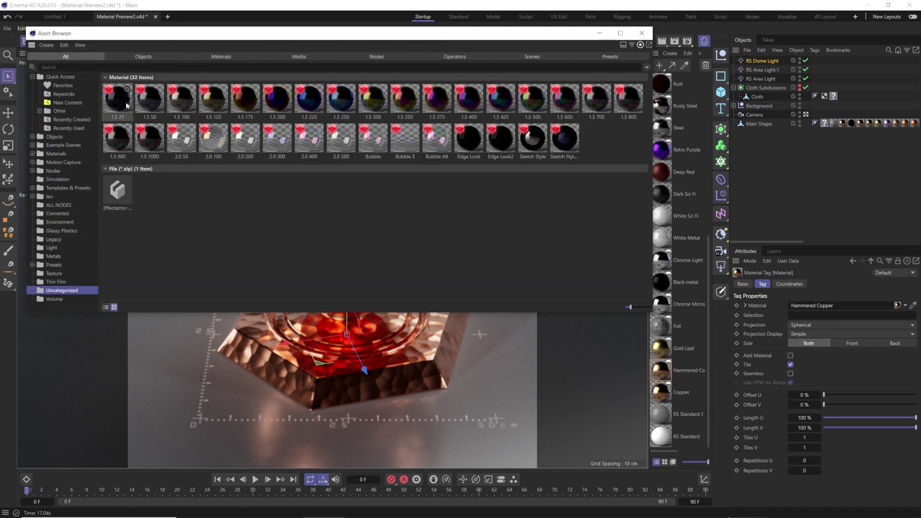
key(ctrl+a)
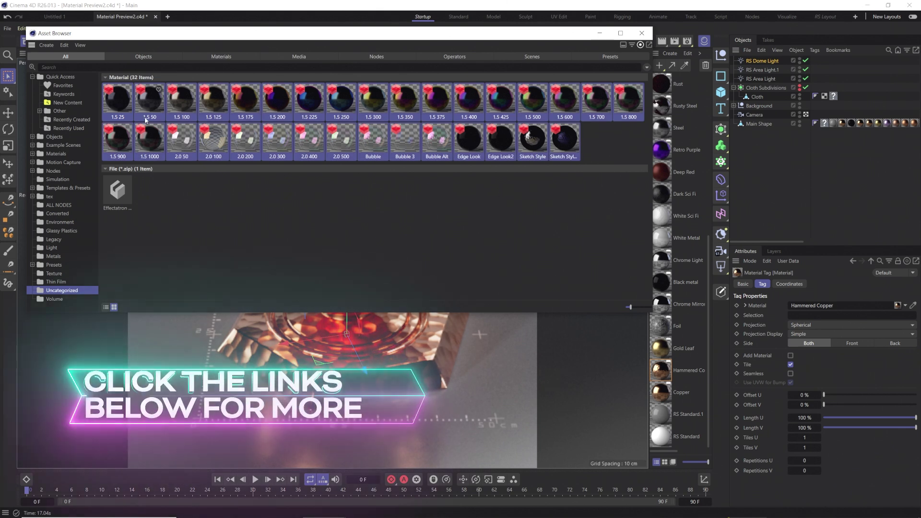
click(53, 256)
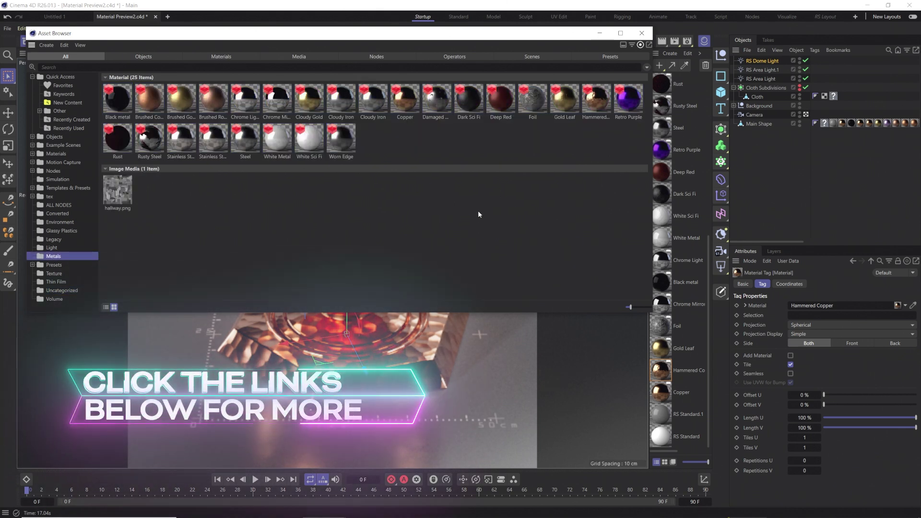